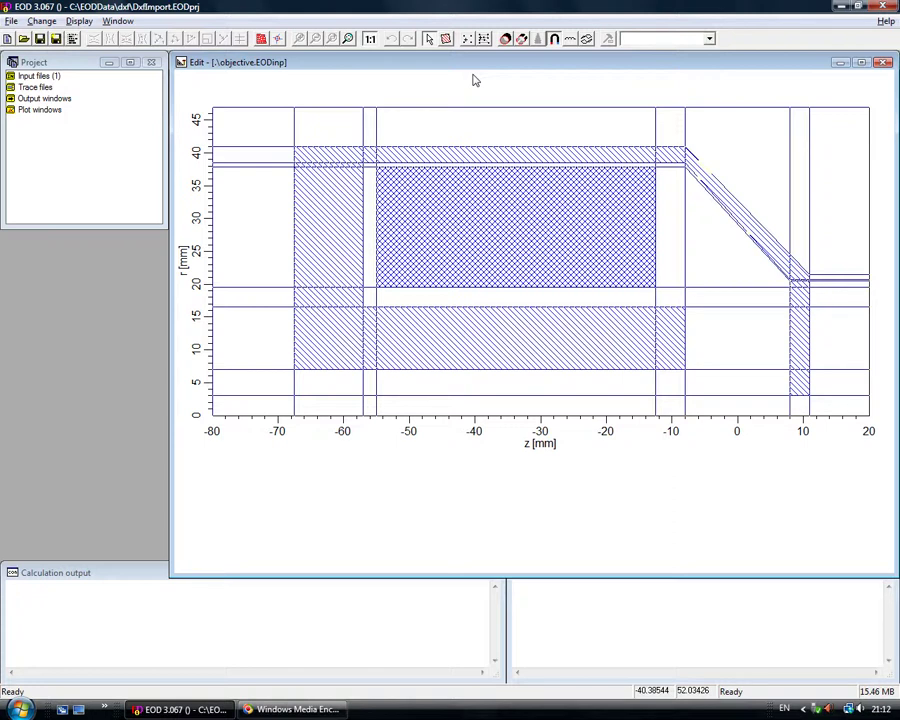
- Create a new Magnetics mesh with 5 coarse lines in z and r, z bounds 0 to 100 mm and r maximal 50 mm
click(11, 21)
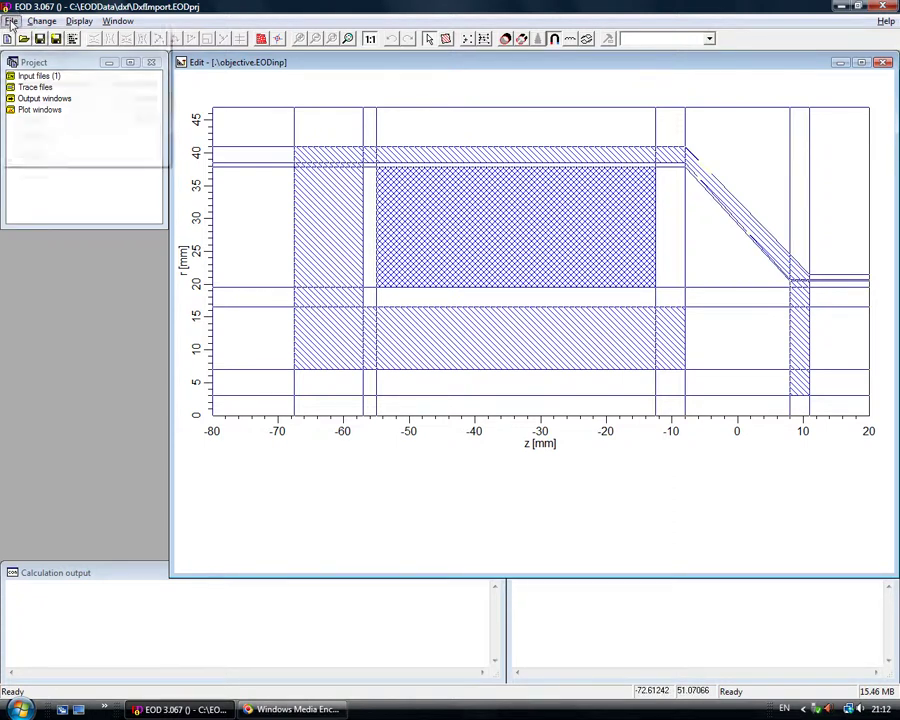
click(28, 37)
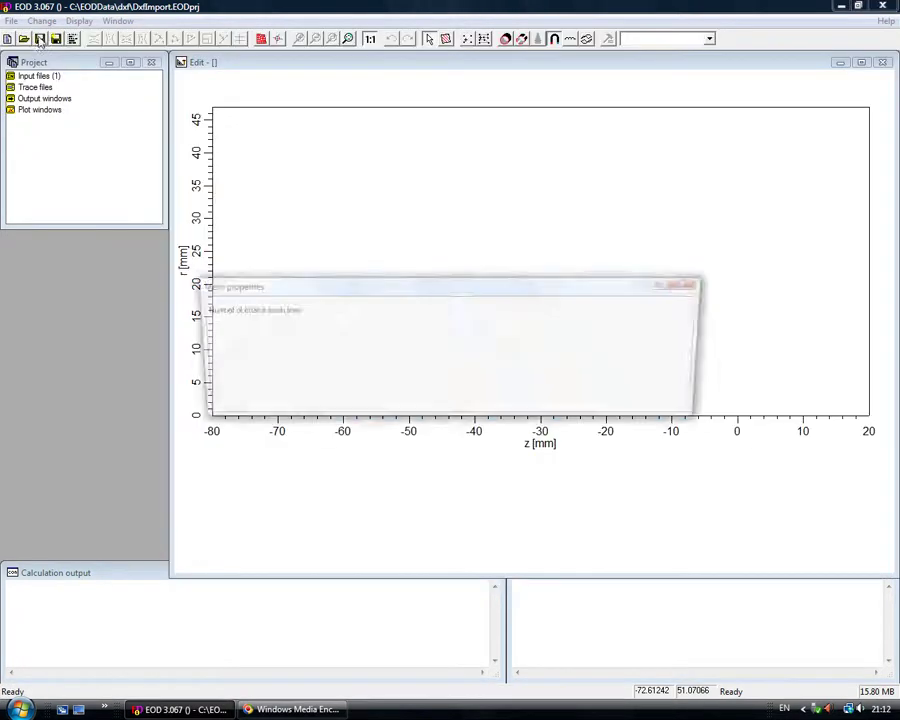
click(474, 382)
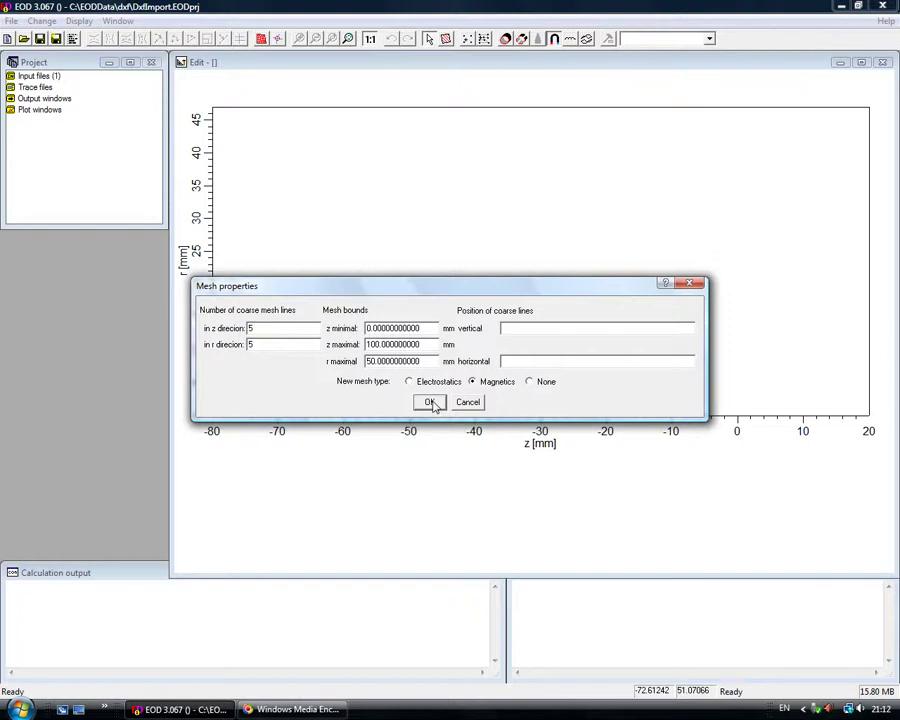
click(430, 403)
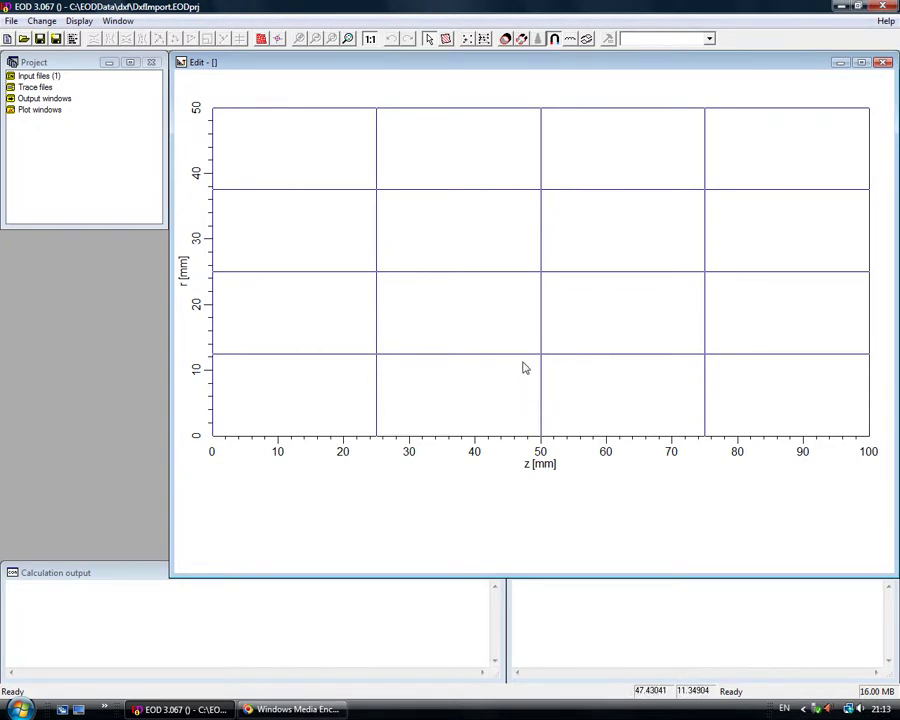
- Load objective.dxf as the background file and set its display to color
click(78, 21)
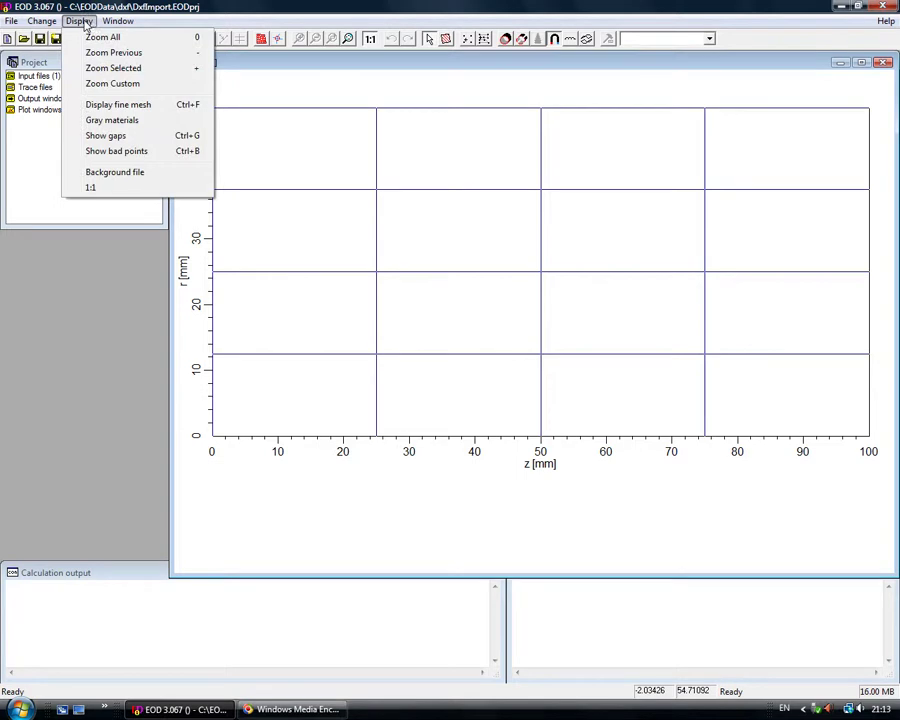
click(127, 178)
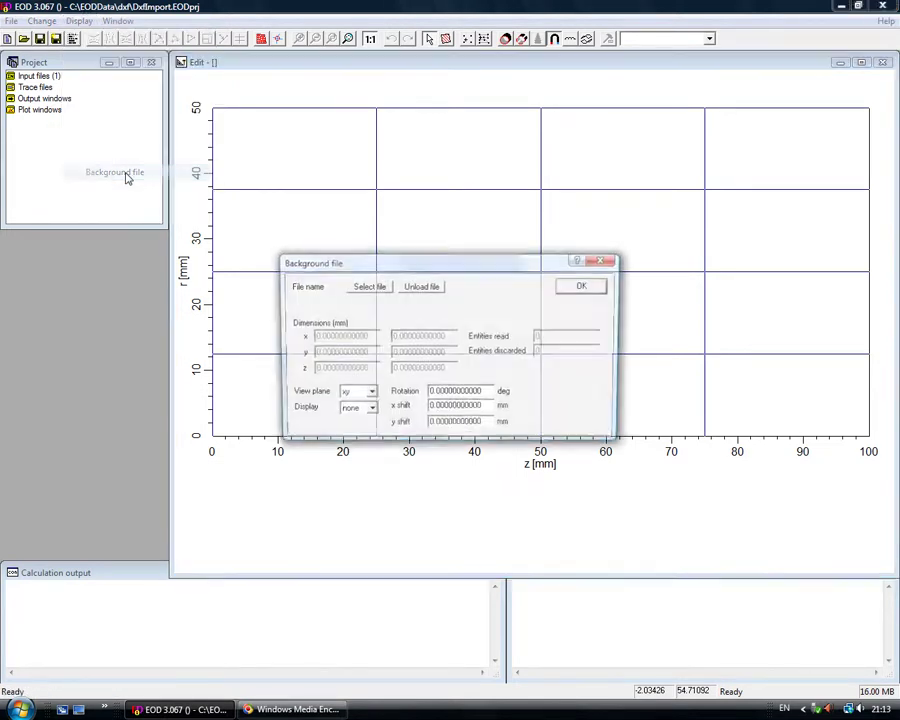
click(366, 289)
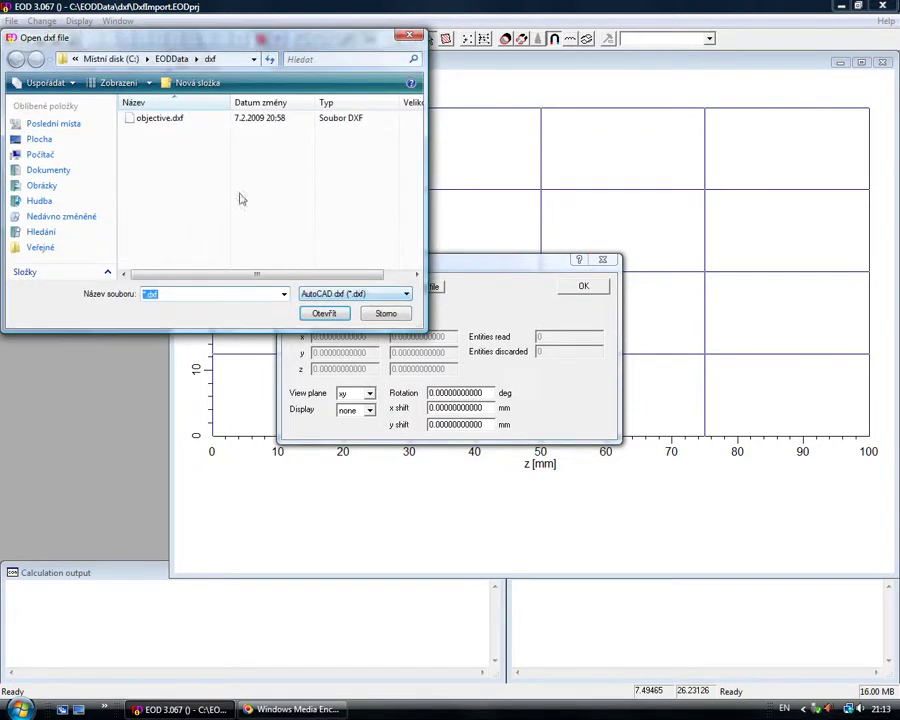
click(157, 120)
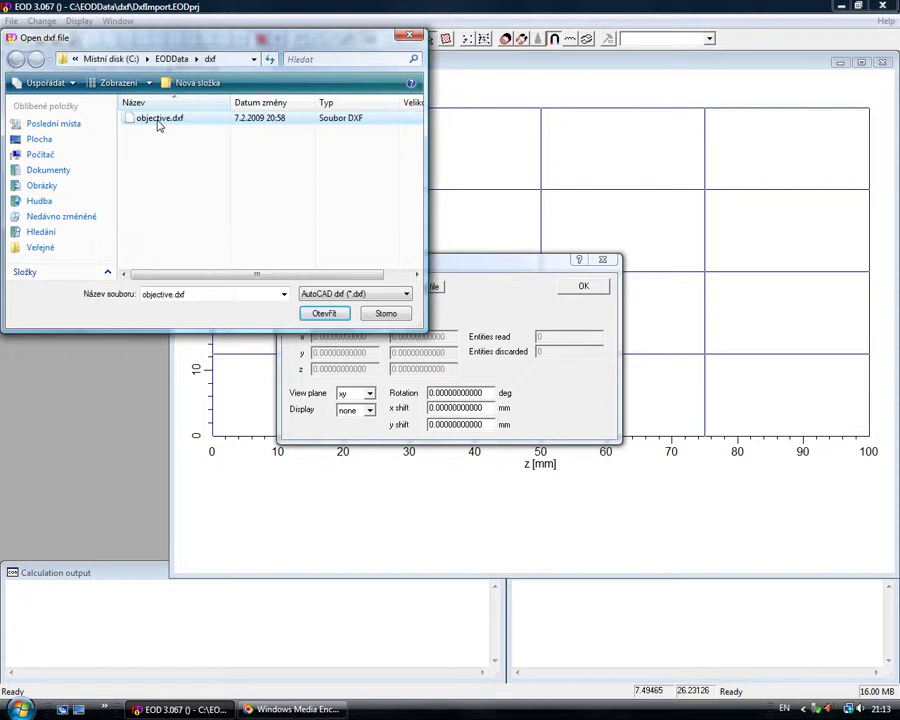
click(324, 316)
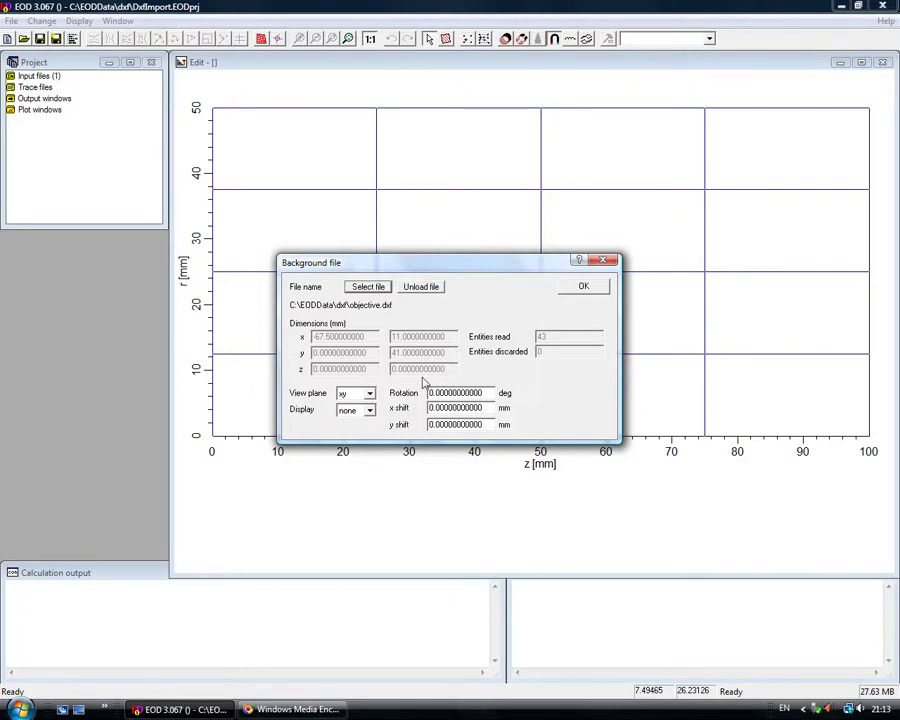
click(369, 410)
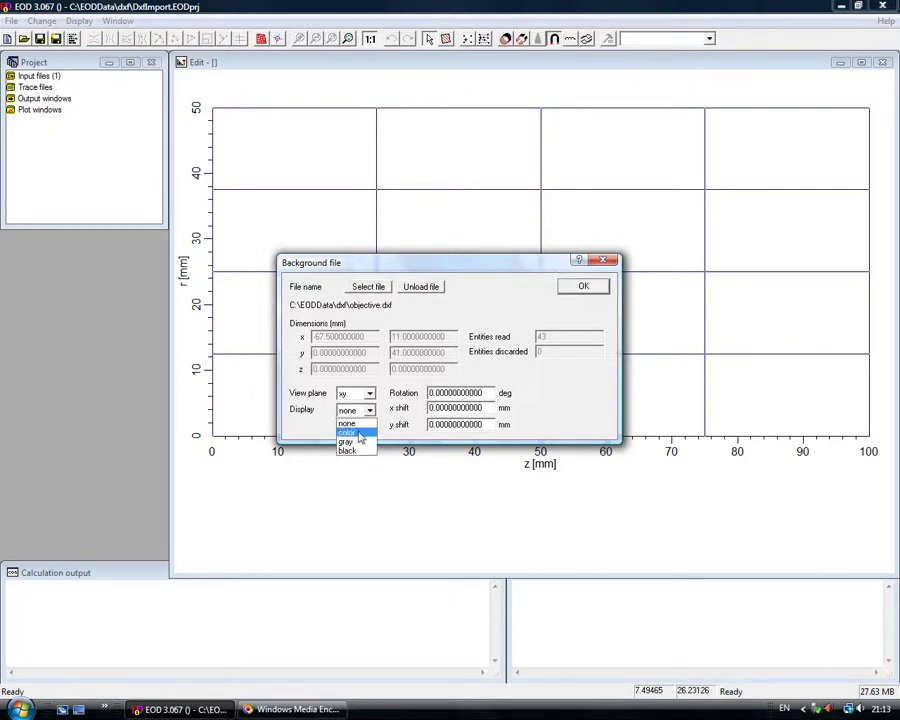
click(359, 436)
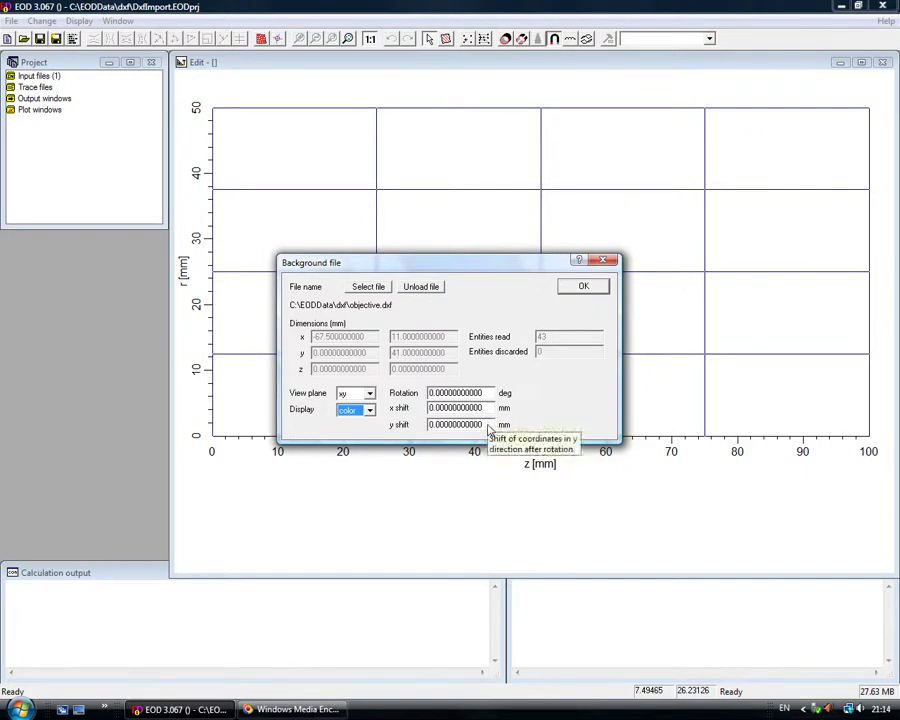
click(582, 288)
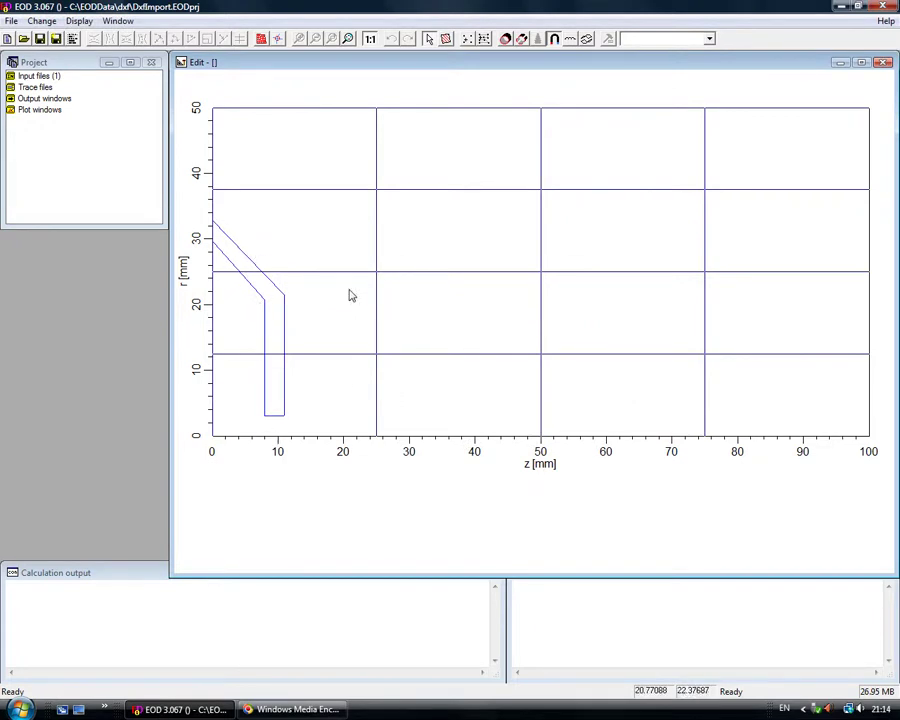
- Set a custom zoom showing z from -200 to 100 mm and r from -100 to 100 mm
right_click(302, 320)
click(351, 377)
drag(396, 357, 329, 370)
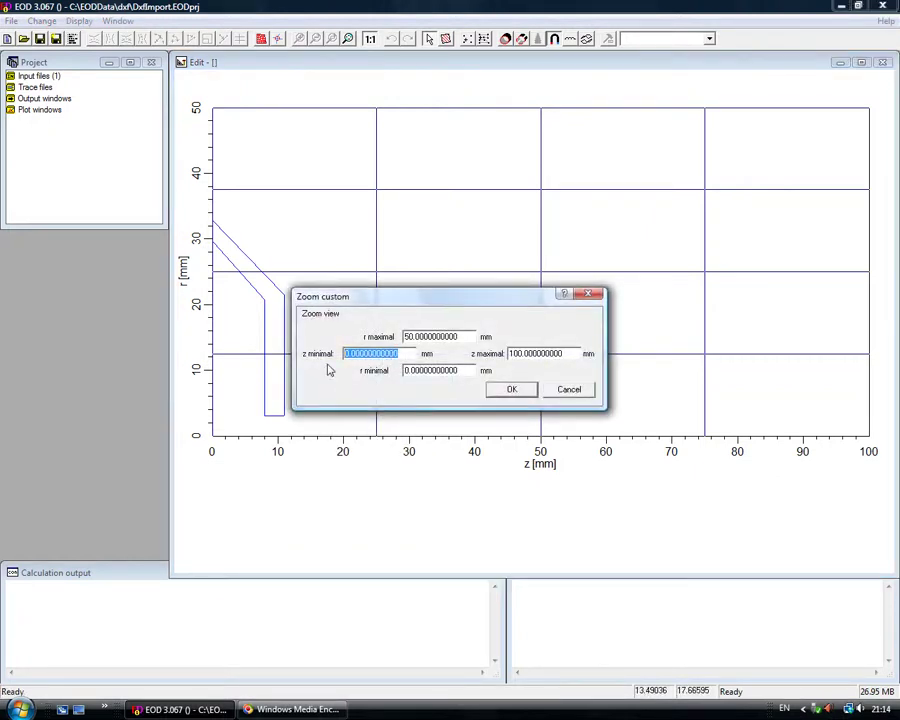
key(BackSpace)
text(4)
key(BackSpace)
text(-200)
key(Tab)
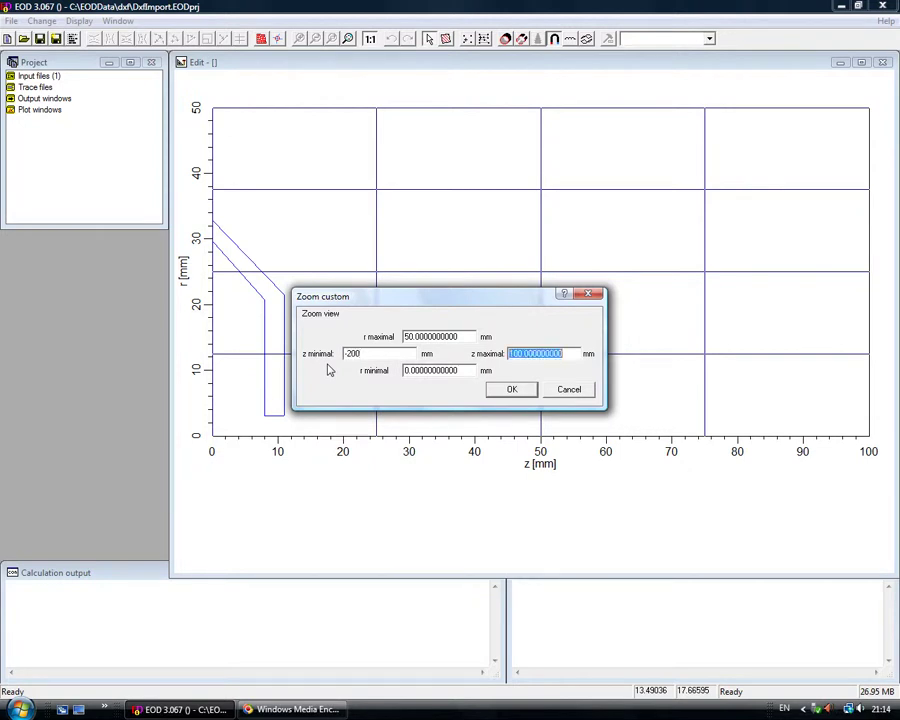
key(Tab)
key(BackSpace)
text(-2)
key(BackSpace)
text(100)
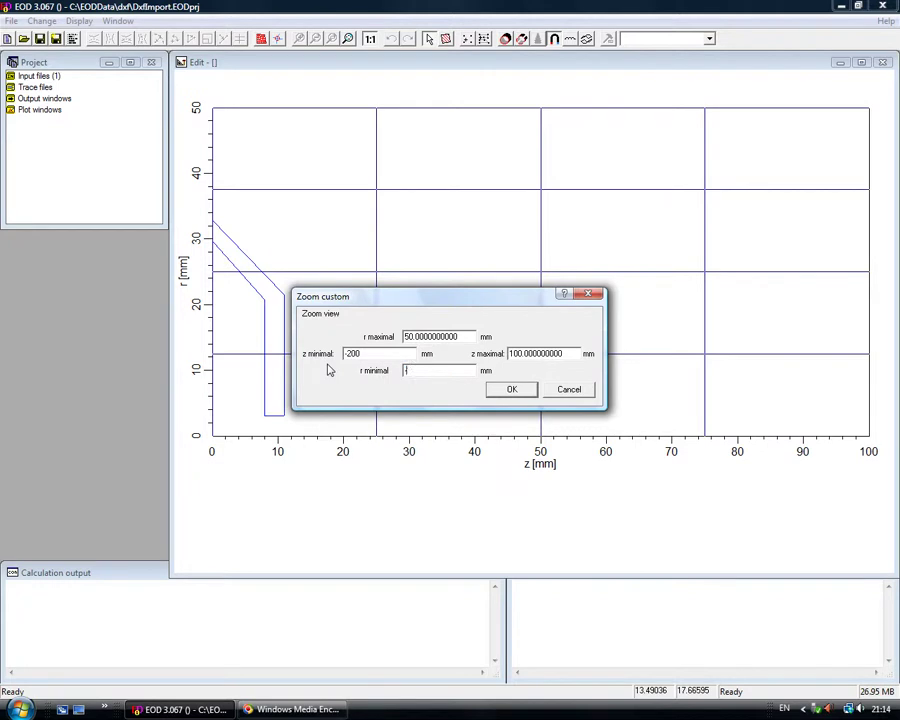
key(Tab)
text(100)
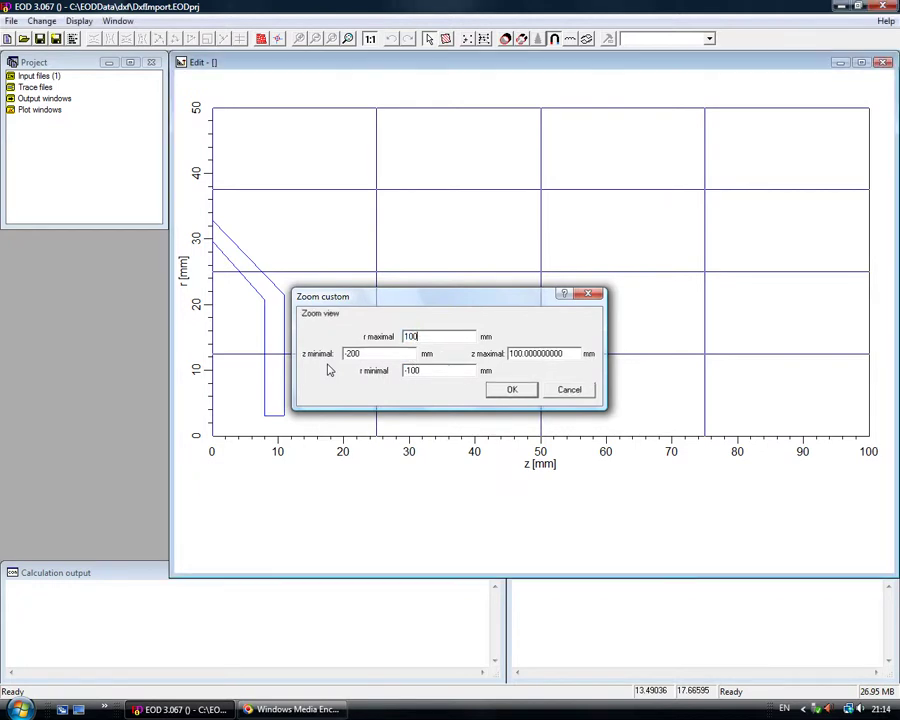
key(Return)
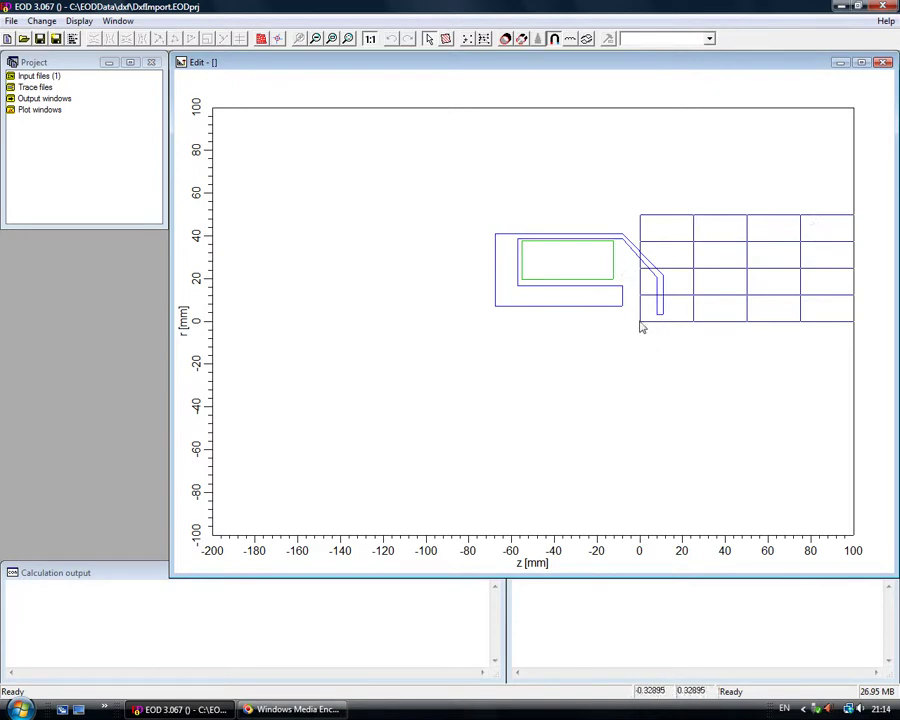
- Shift the whole mesh by -80 mm in z and fit the view to it
click(41, 20)
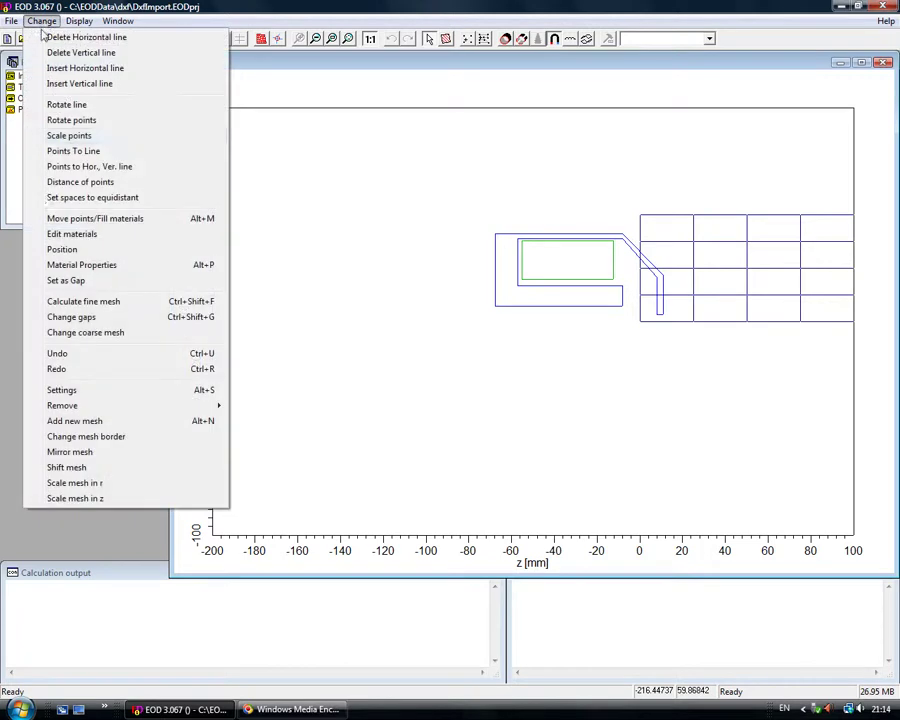
click(66, 467)
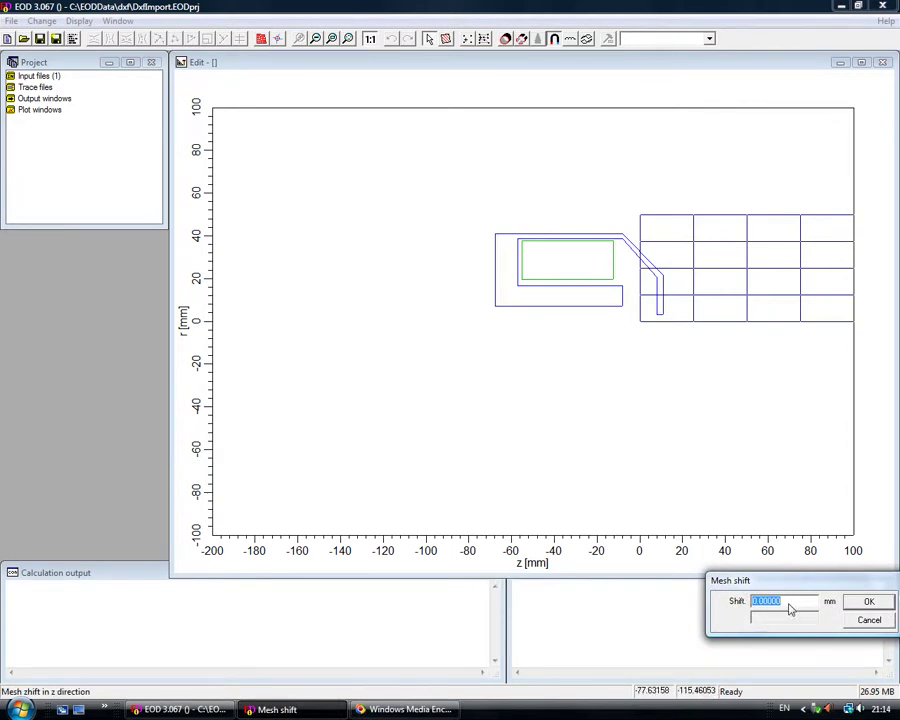
text(-80)
click(867, 601)
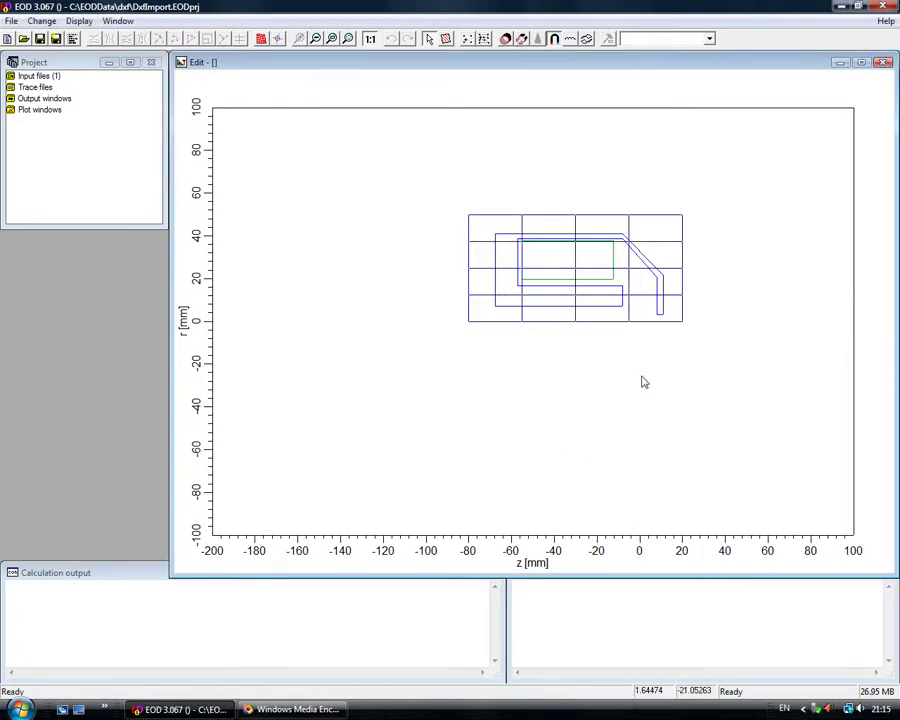
right_click(576, 386)
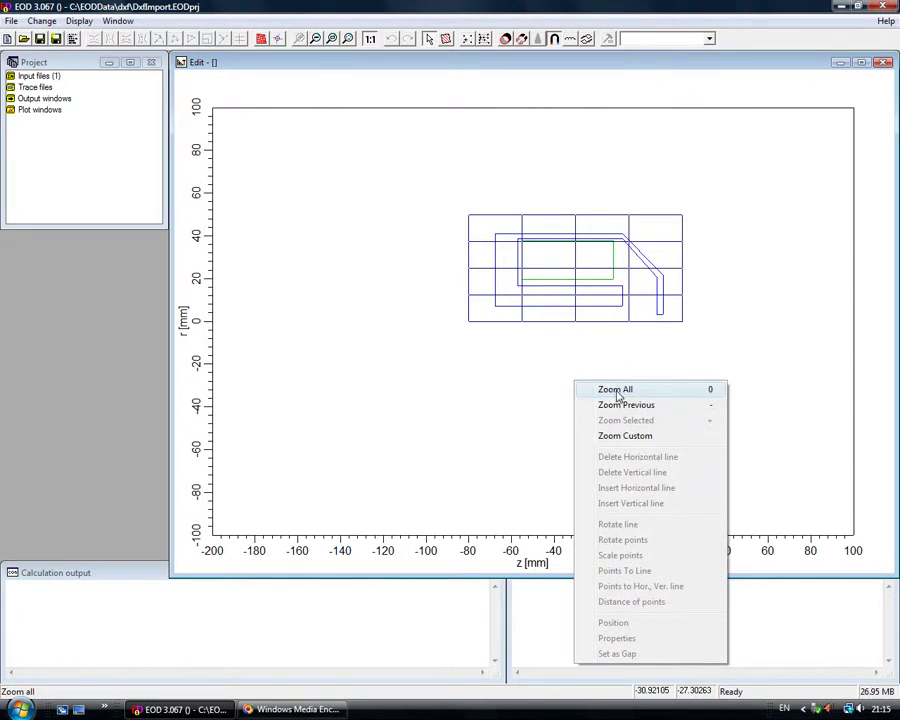
click(616, 390)
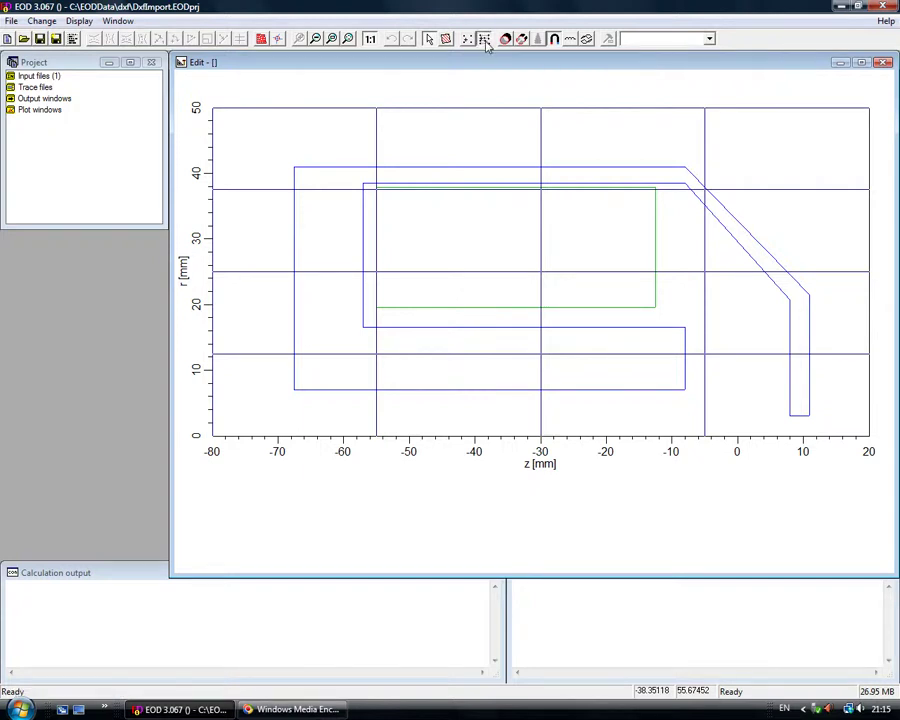
- Move the coarse mesh point at z -5, r 12.5 mm onto the DXF pole piece corner at z 11, r 3 mm, snapping to DXF entities
drag(707, 362, 706, 360)
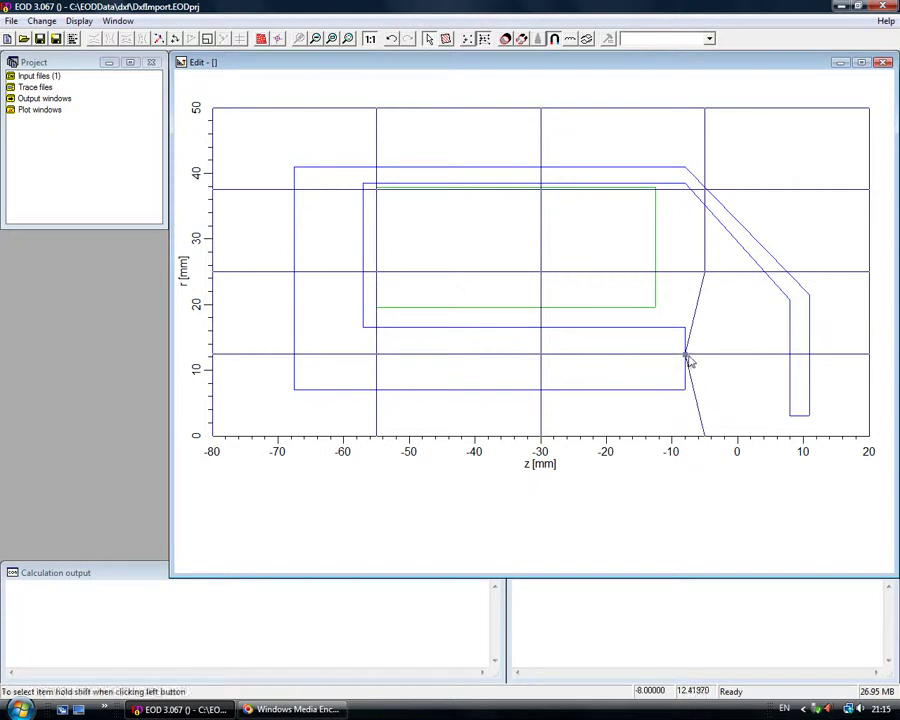
drag(707, 363, 815, 370)
mouse_move(820, 331)
mouse_down()
mouse_move(822, 402)
mouse_move(820, 318)
mouse_up()
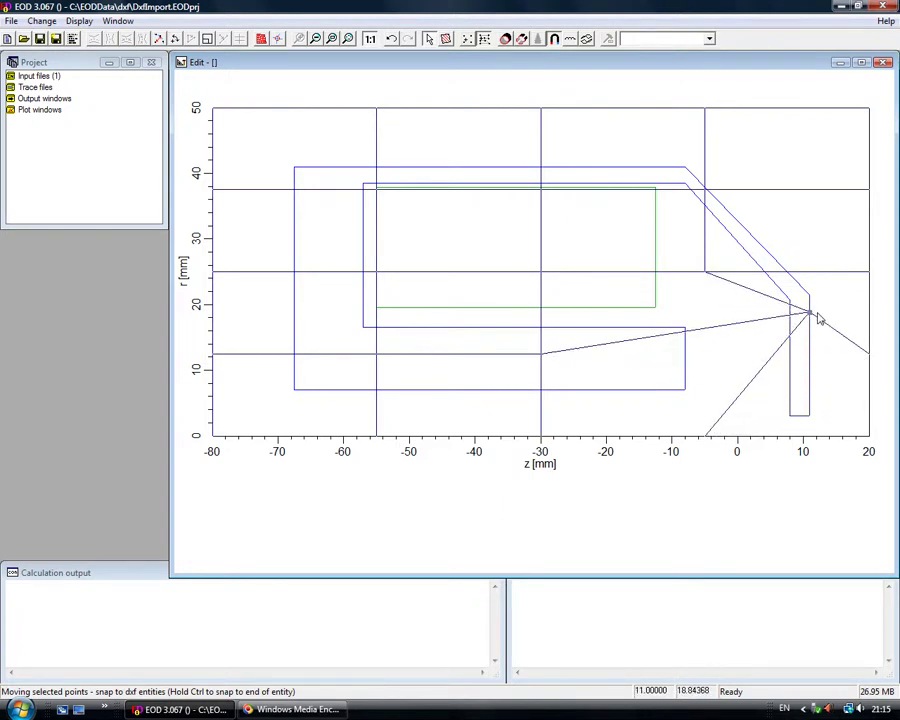
drag(818, 319, 821, 299)
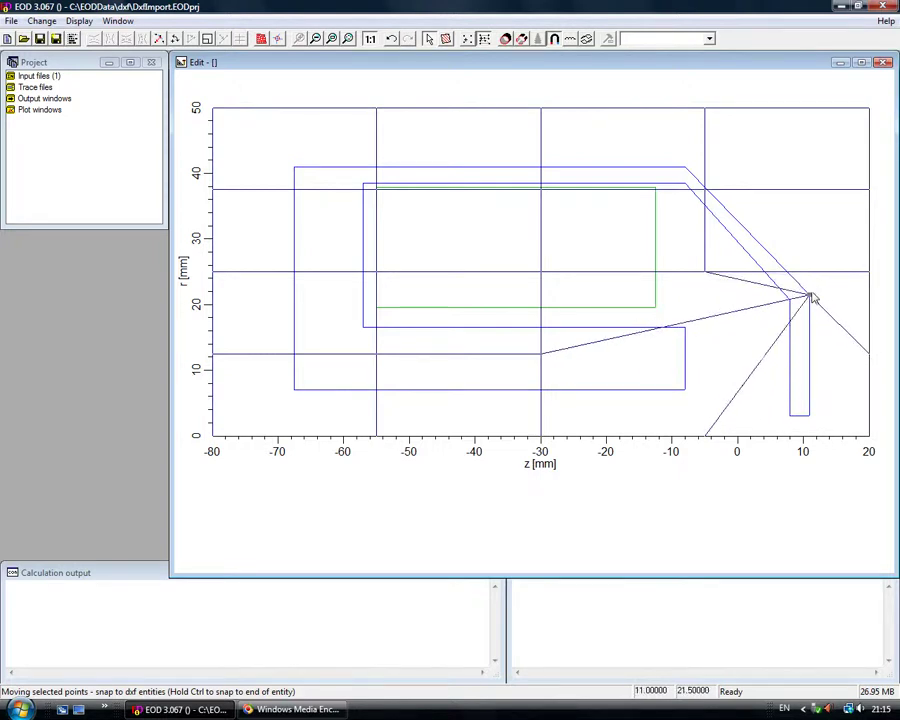
drag(805, 286, 820, 418)
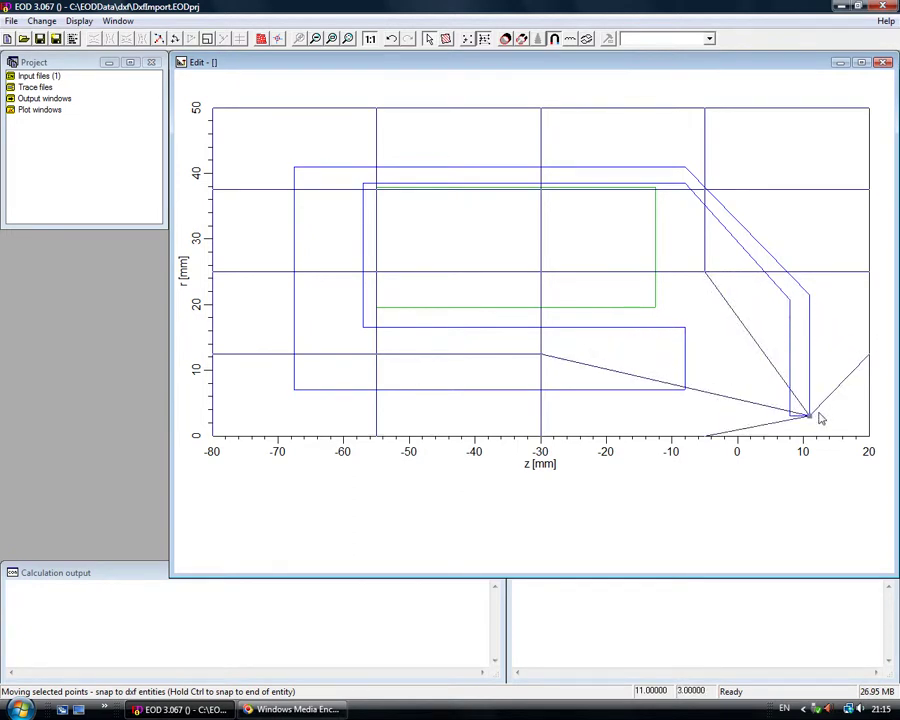
drag(820, 418, 818, 416)
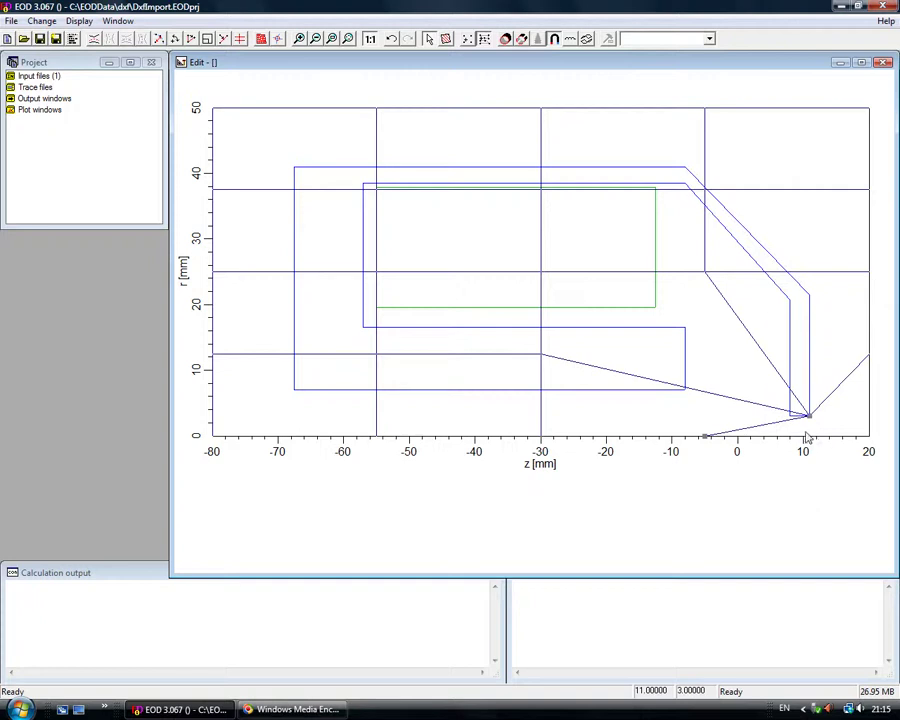
- Straighten the coarse mesh line through the pole piece corner into a vertical line at z 11 mm, from the axis to the outer boundary
click(240, 40)
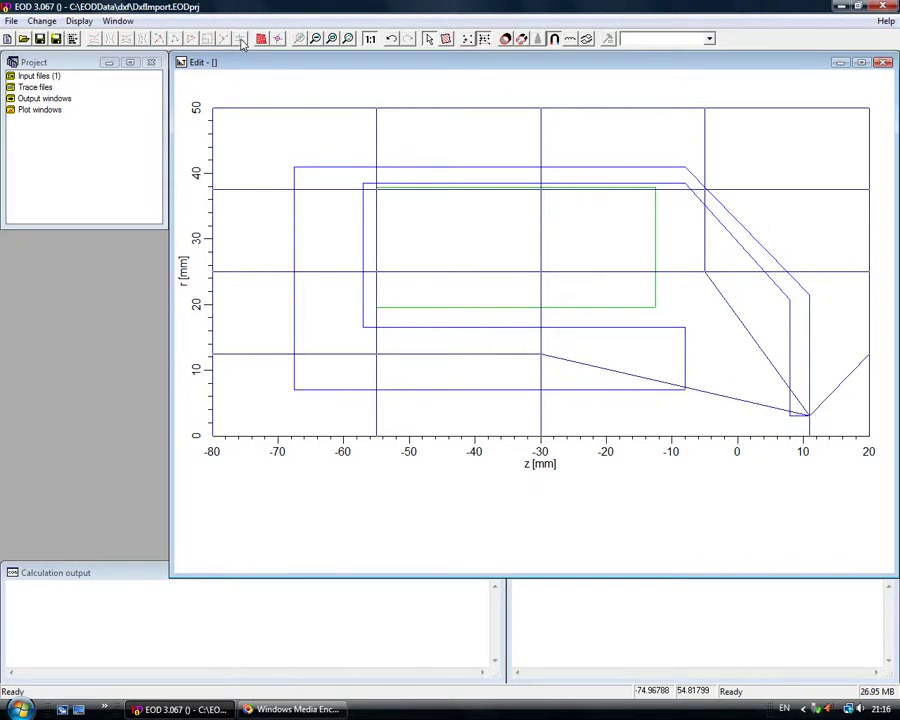
click(810, 418)
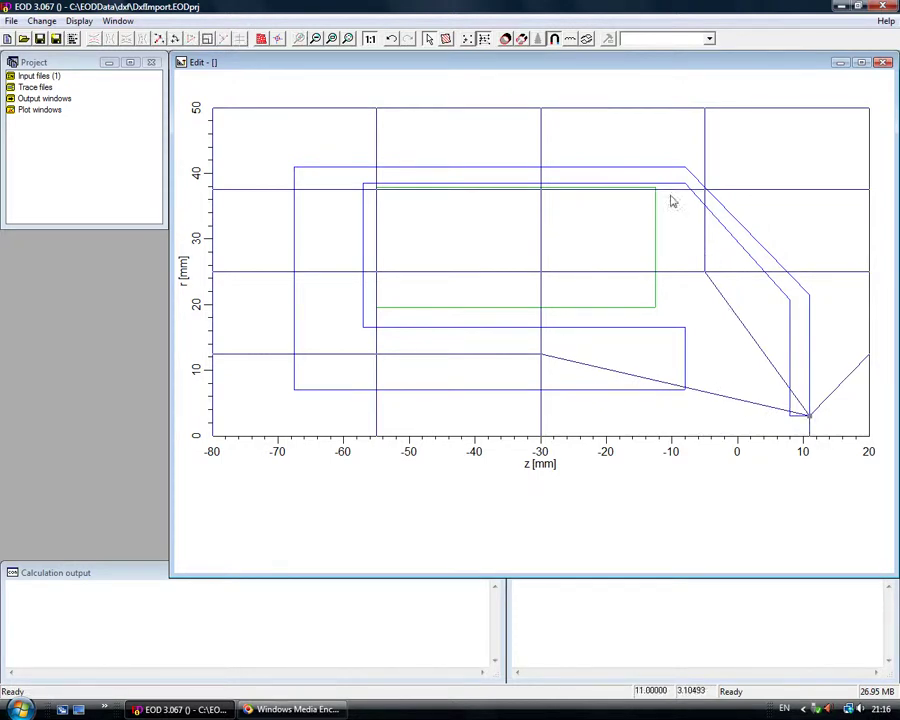
click(705, 109)
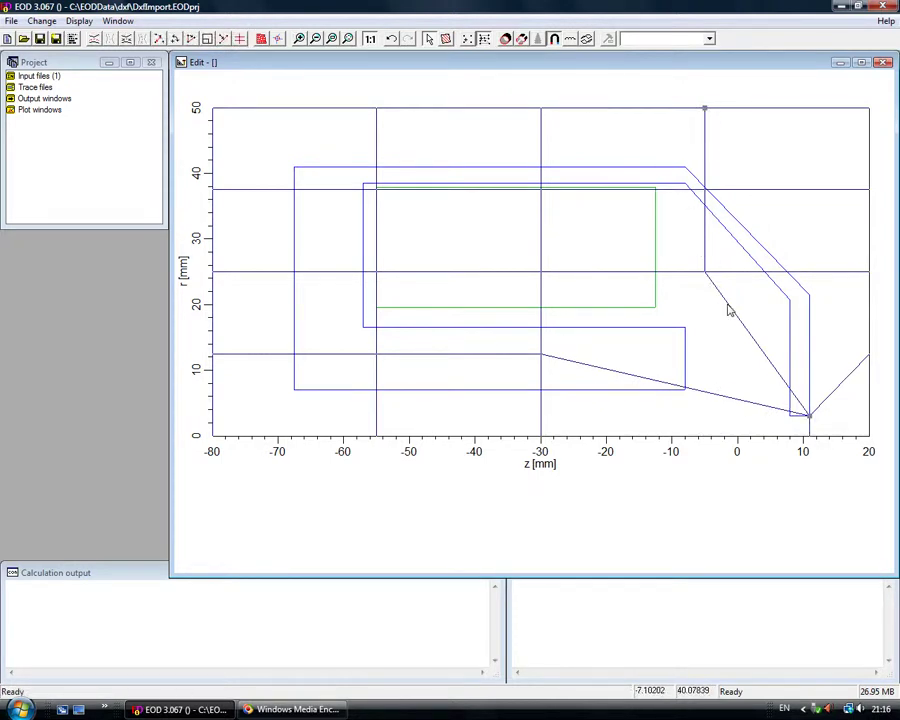
click(240, 40)
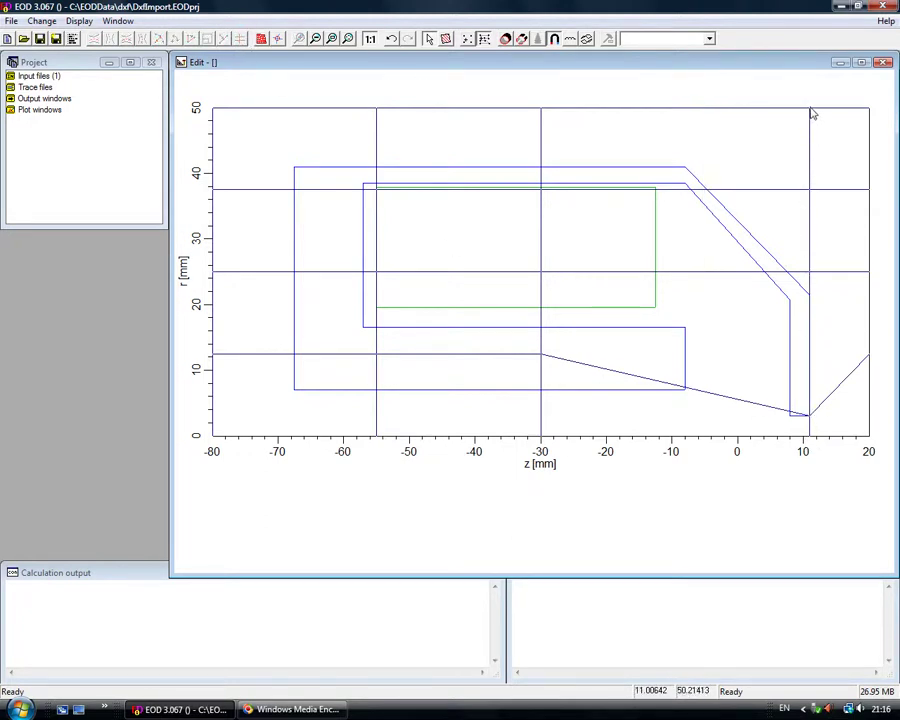
- Snap the mesh point at z -30 mm to the pole piece's inner corner at z 8, r 3 mm and straighten its line vertically
drag(545, 364, 790, 427)
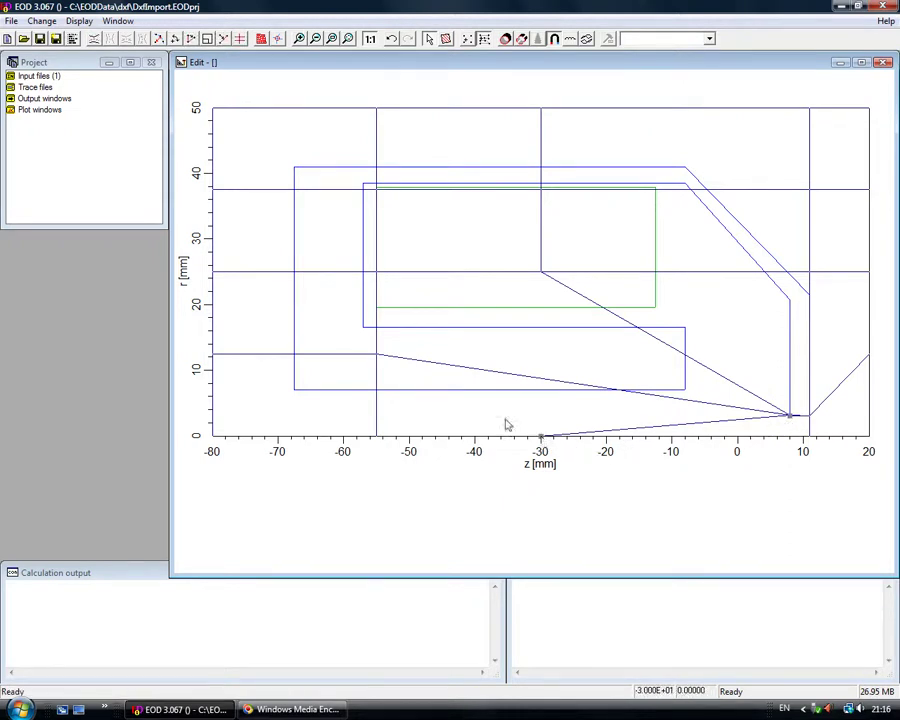
click(240, 39)
click(790, 416)
click(541, 108)
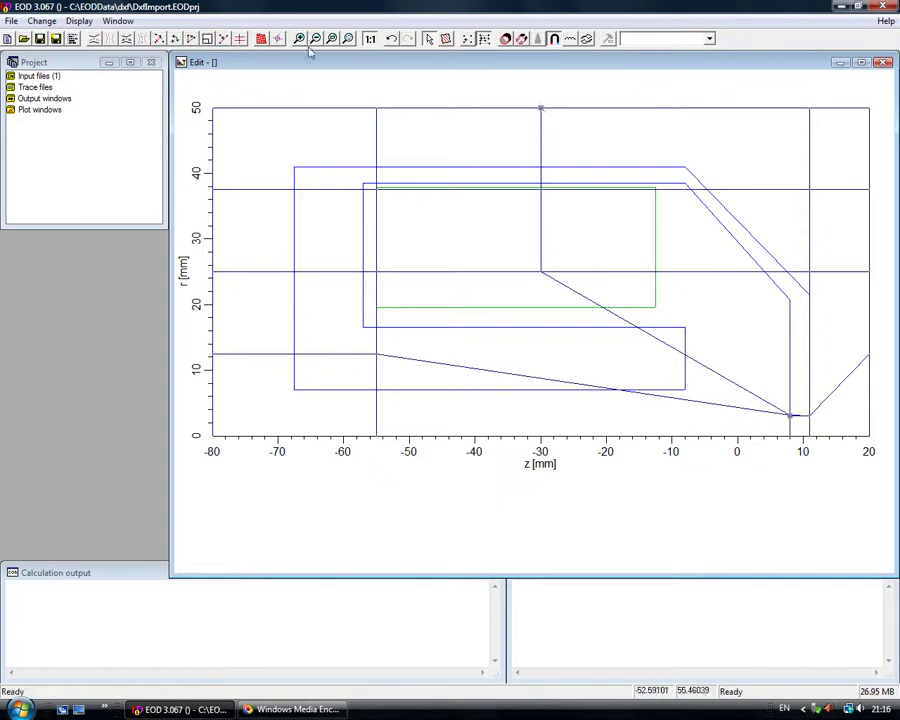
click(240, 39)
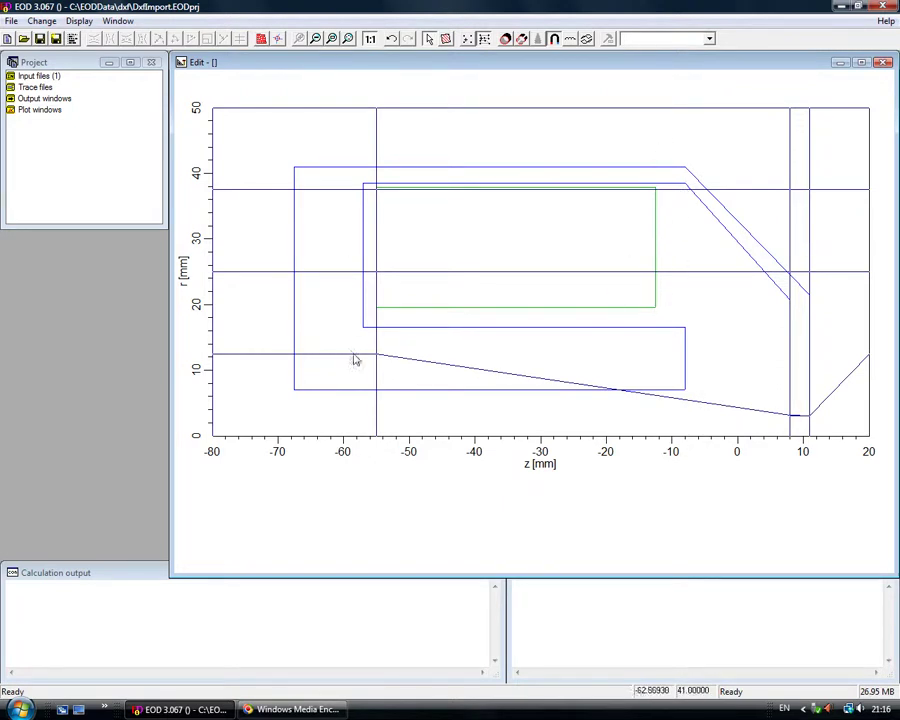
- Insert a vertical coarse mesh line midway between z -55 and z 8 mm and recalculate the fine mesh
click(724, 192)
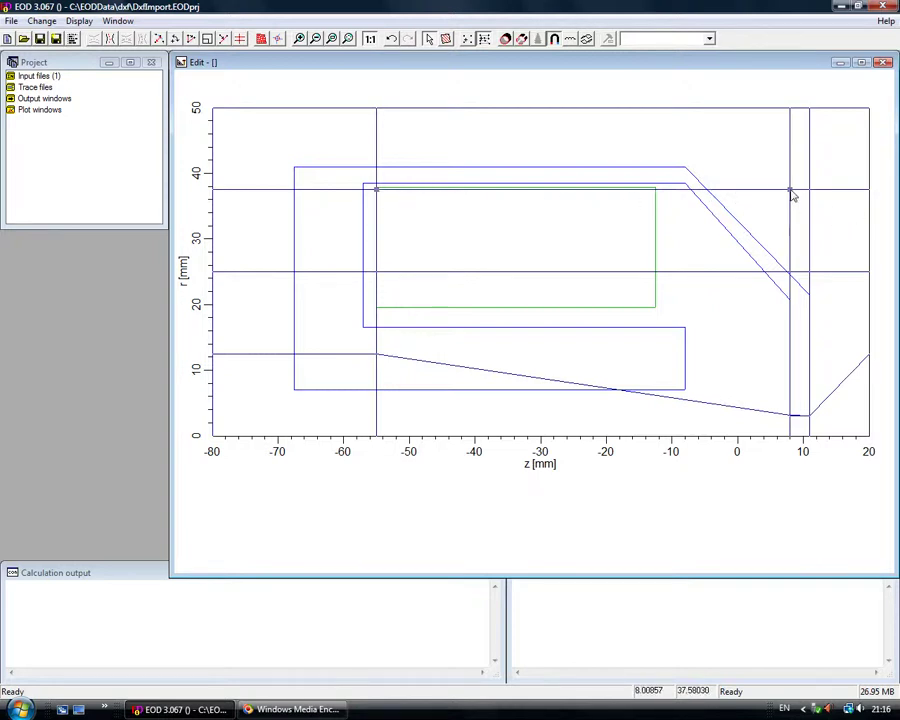
click(111, 40)
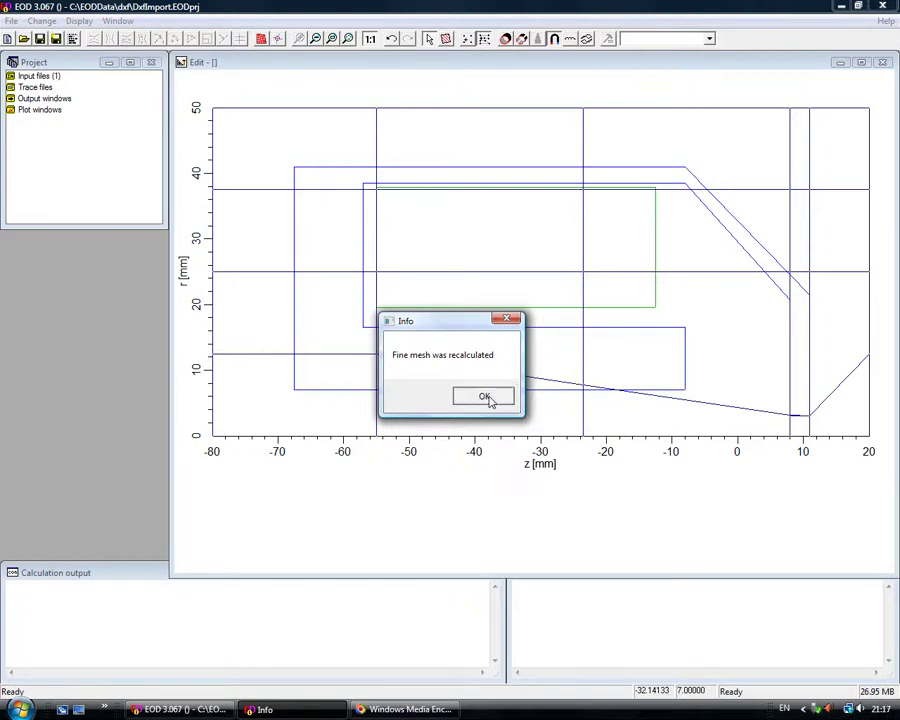
click(488, 398)
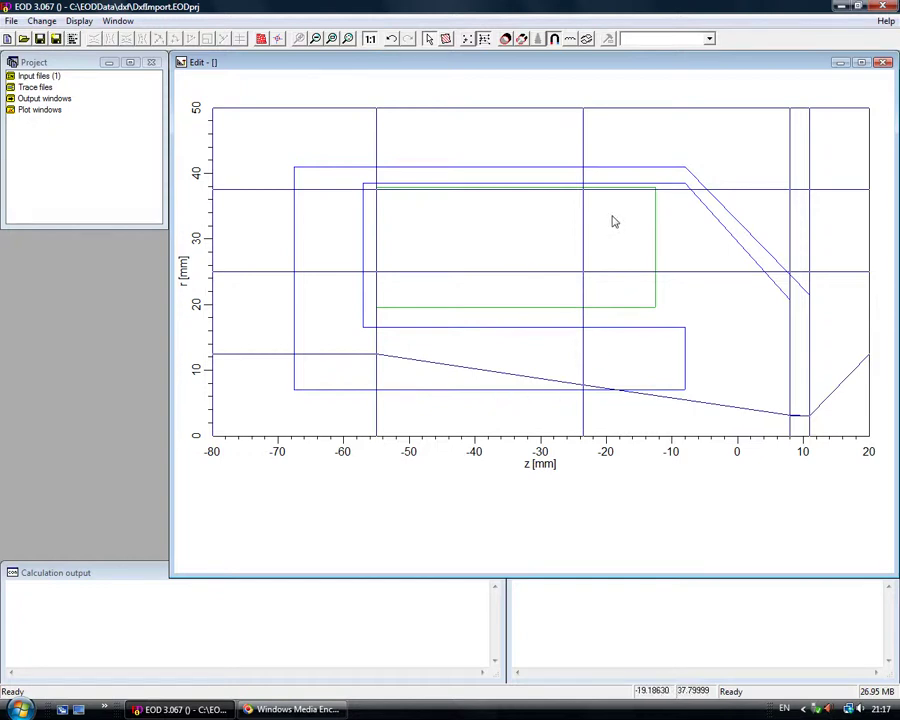
- Snap the mesh points onto the yoke's corners at z -8 mm, r 41 and 38.5 mm, and its slanted edges at z 8 mm
drag(587, 196, 686, 172)
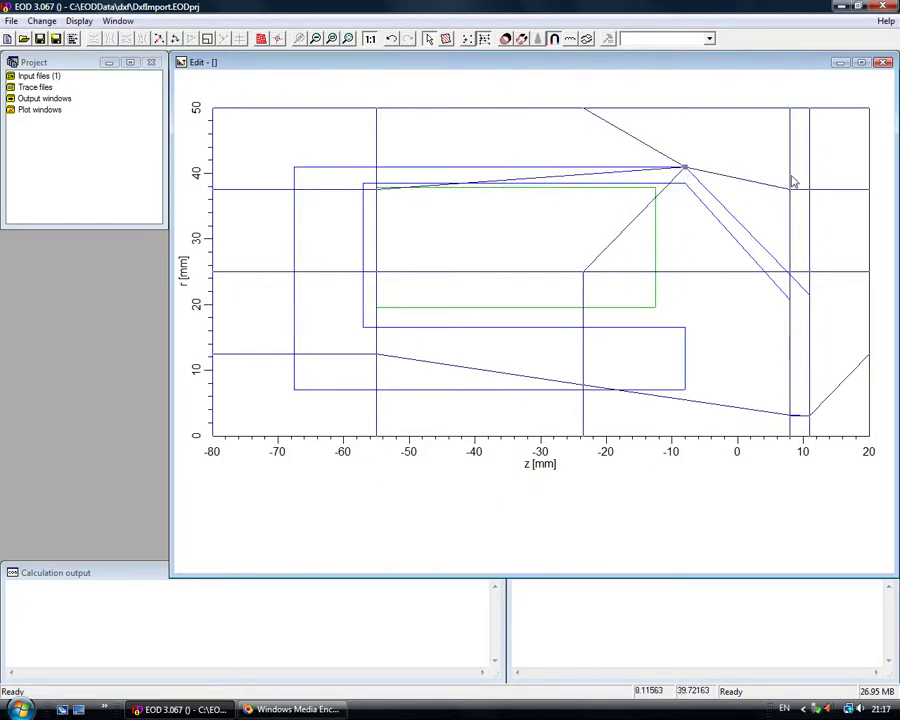
drag(792, 195, 791, 270)
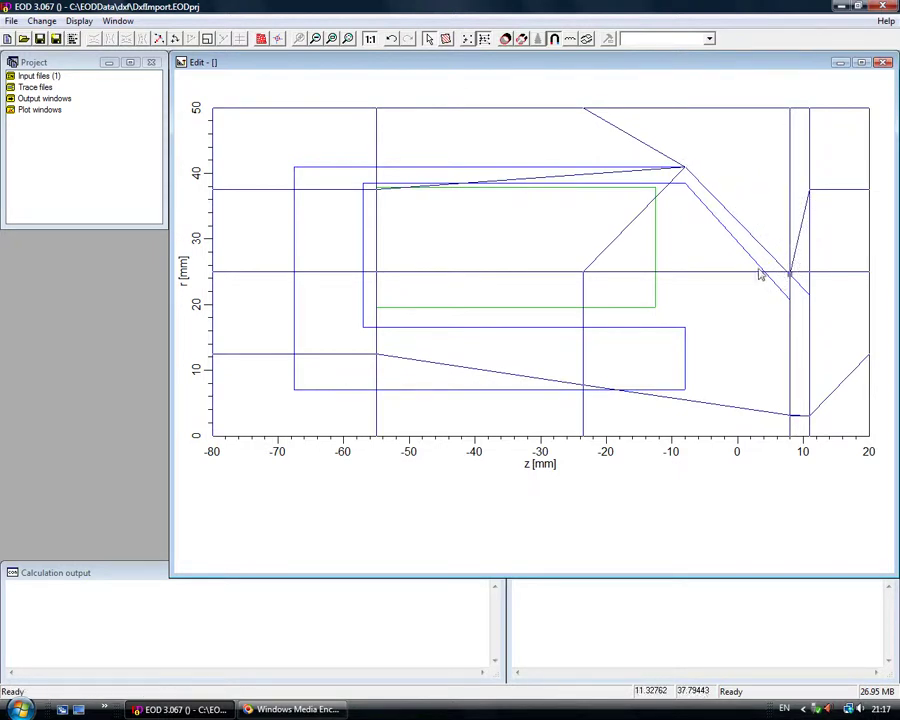
drag(584, 272, 586, 306)
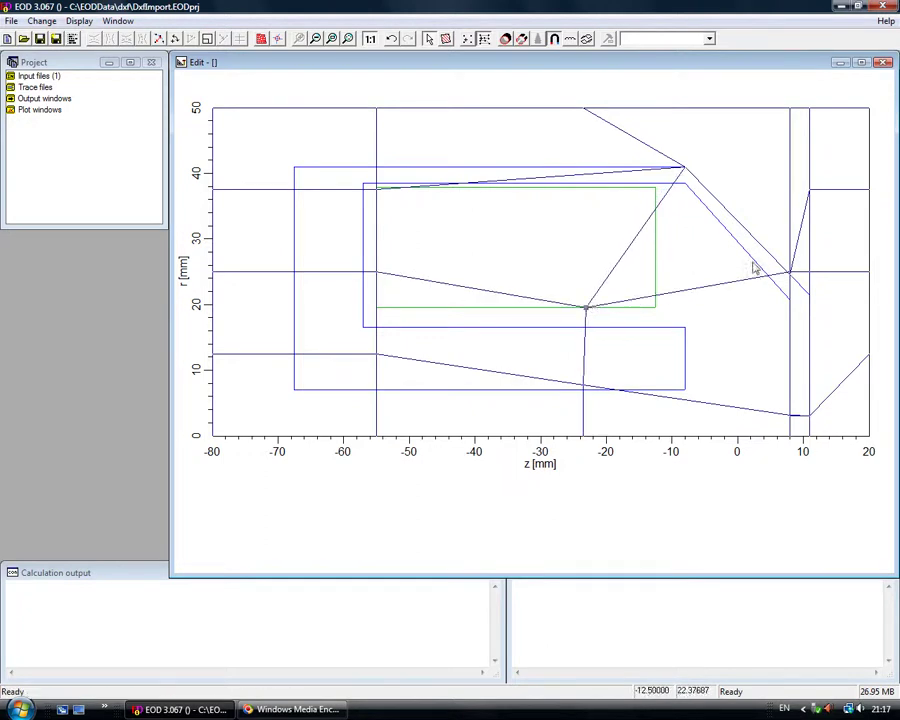
click(870, 277)
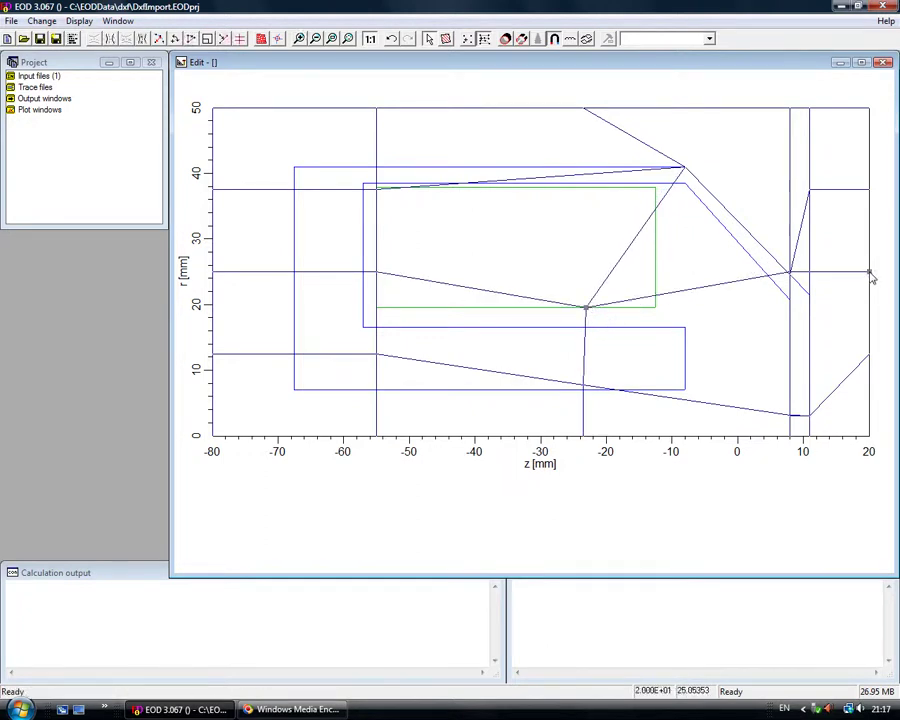
drag(587, 307, 687, 185)
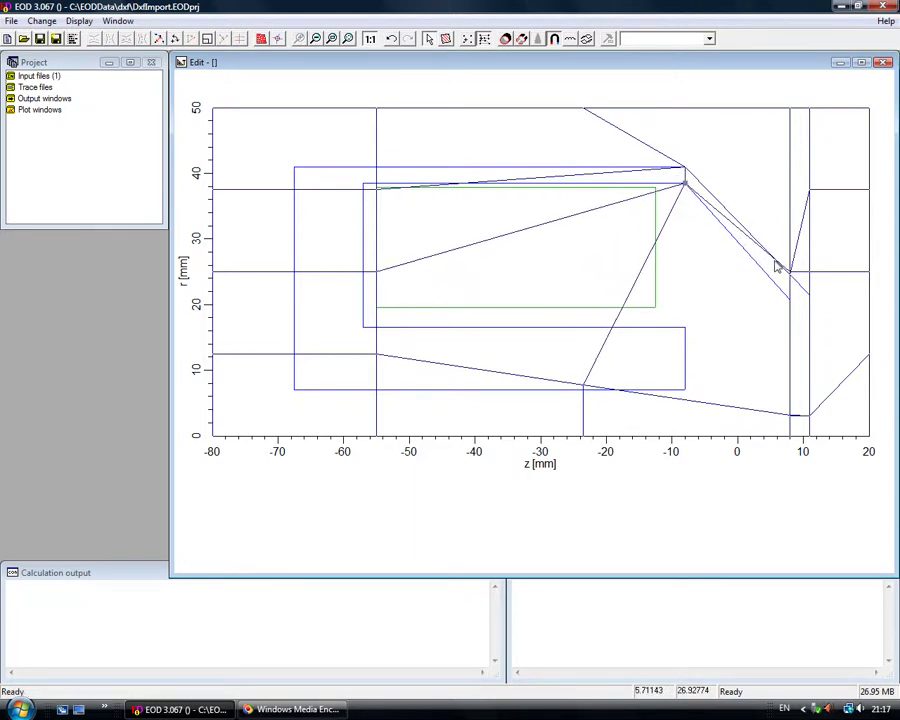
mouse_move(776, 266)
drag(787, 271, 790, 301)
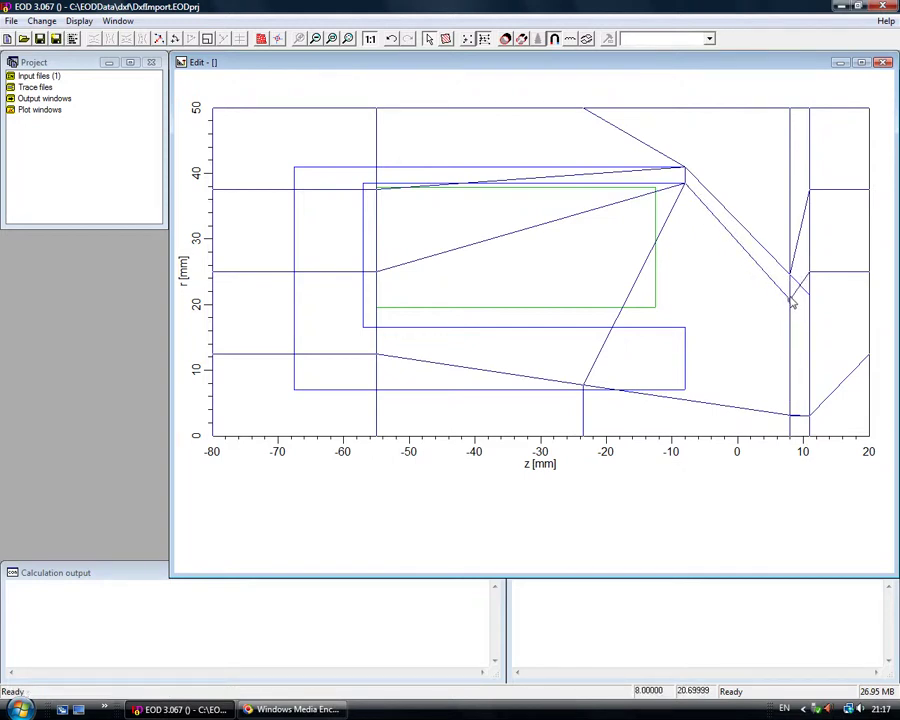
- Snap the z 11 mm mesh point to r 21.5 mm and level the r 20.7 and 21.5 mm lines out to z 20 mm
click(869, 272)
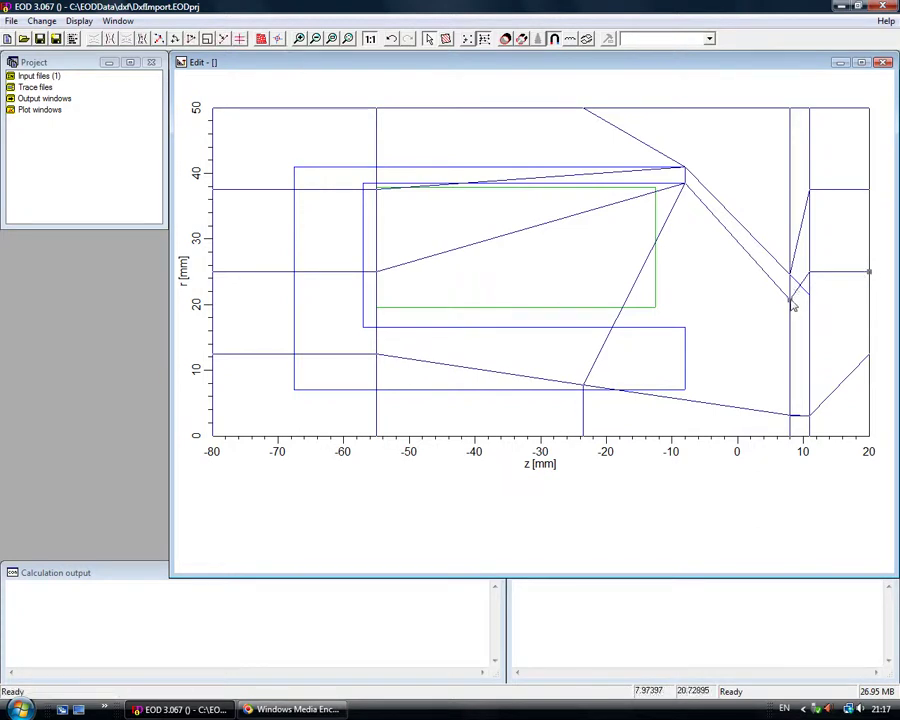
click(240, 39)
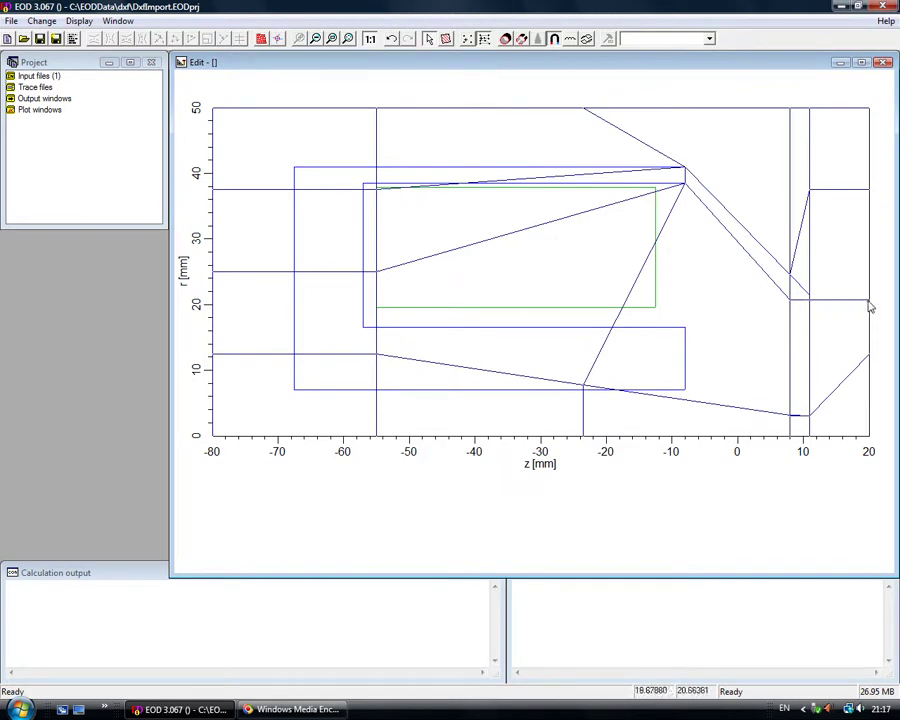
click(790, 276)
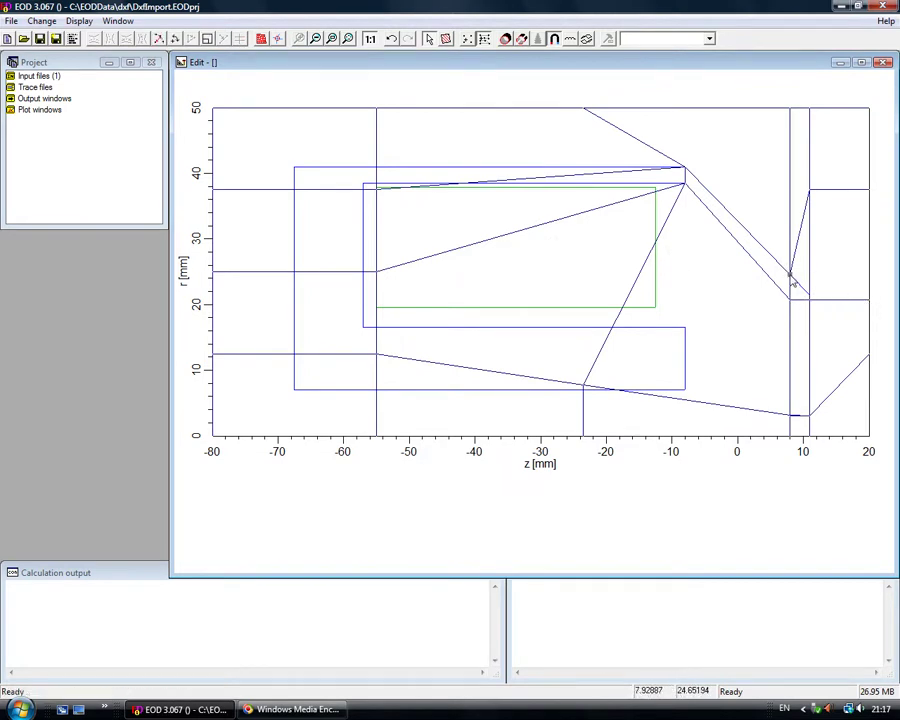
click(813, 197)
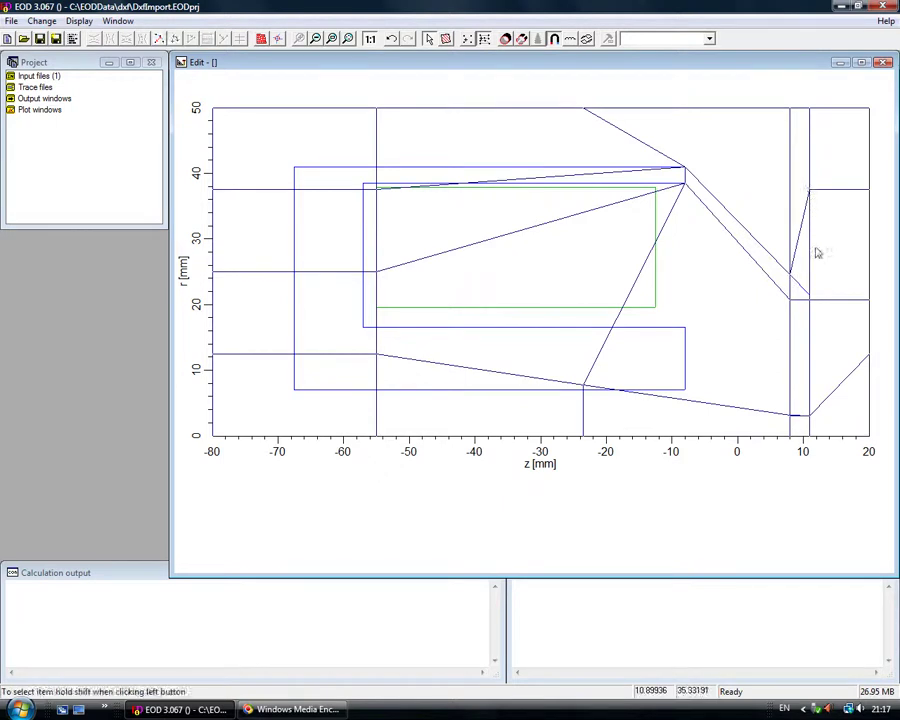
drag(809, 192, 824, 291)
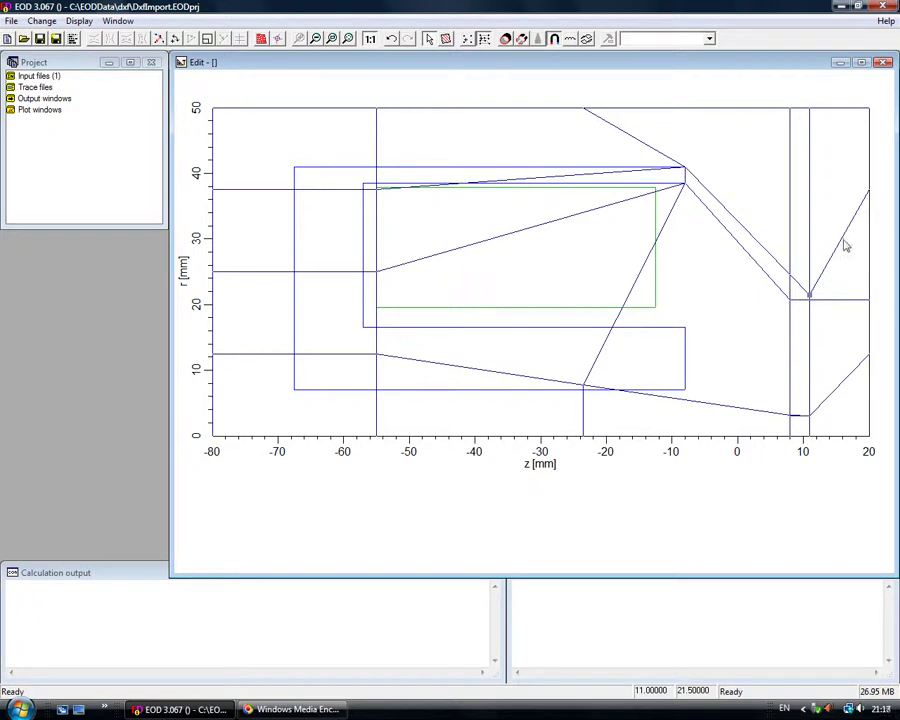
click(868, 189)
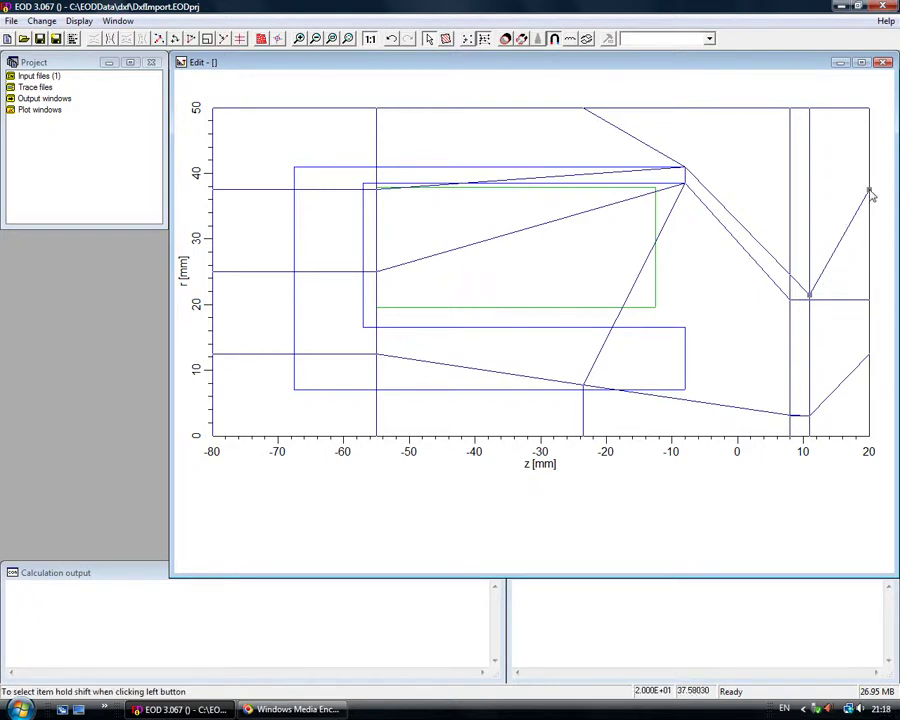
click(239, 39)
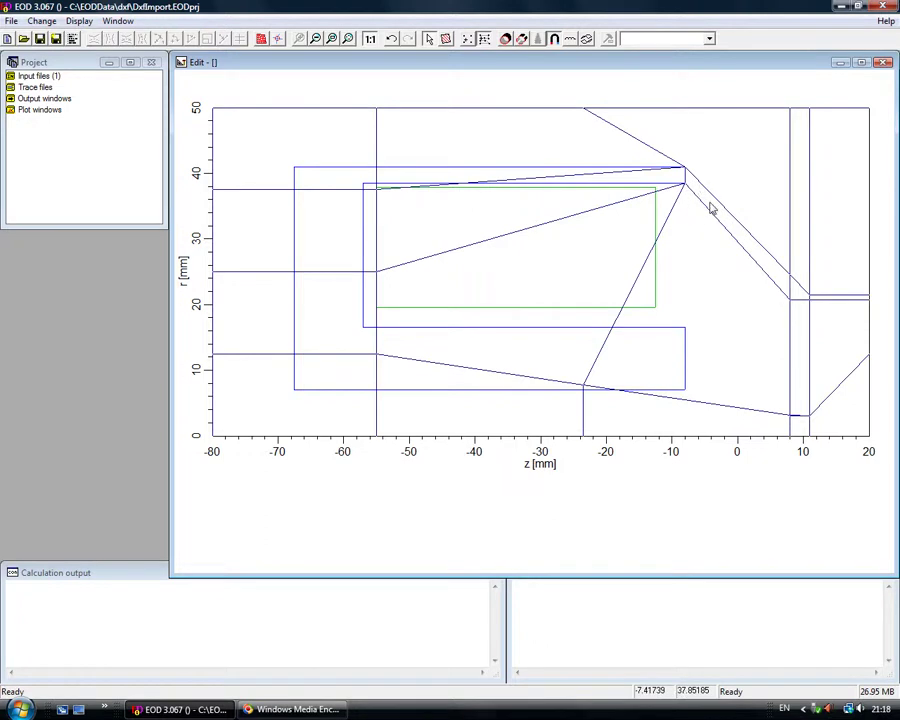
- Straighten the coarse mesh line through the yoke corners into a vertical line at z -8 mm, from the axis to the outer boundary
click(686, 172)
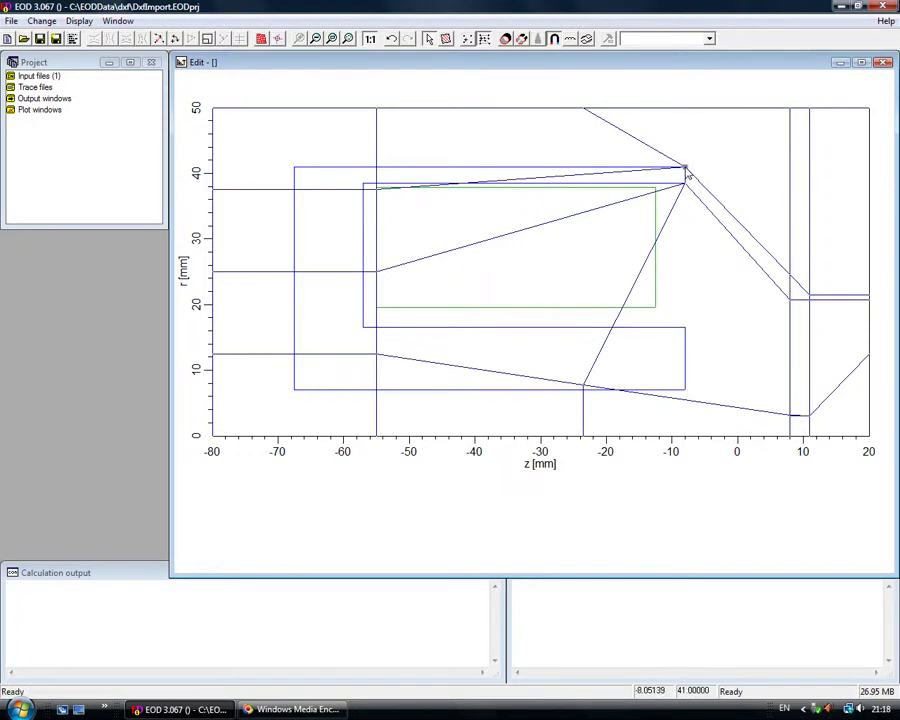
click(583, 109)
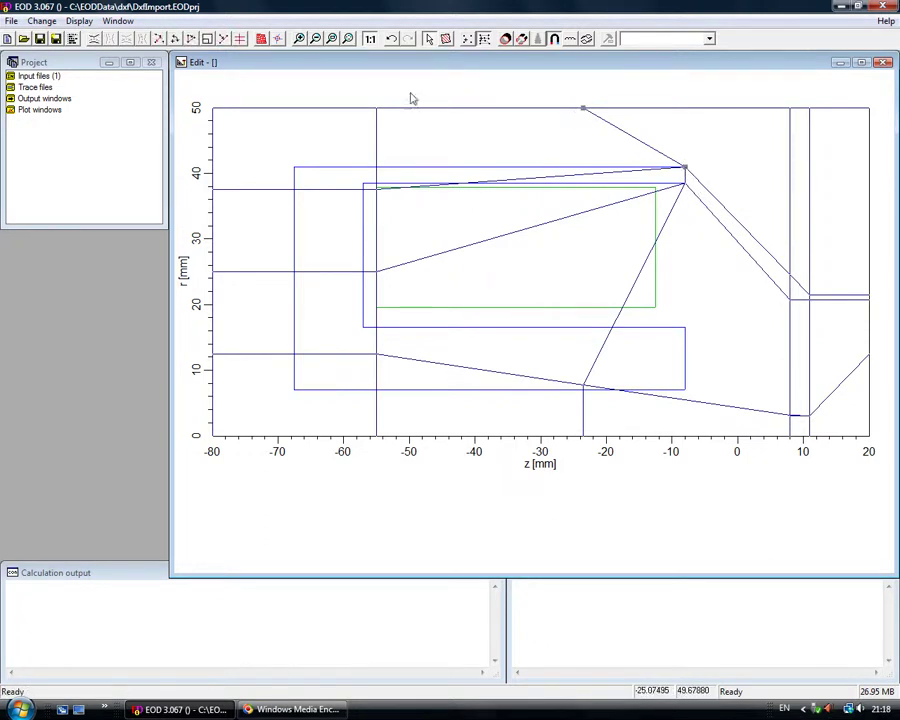
click(241, 42)
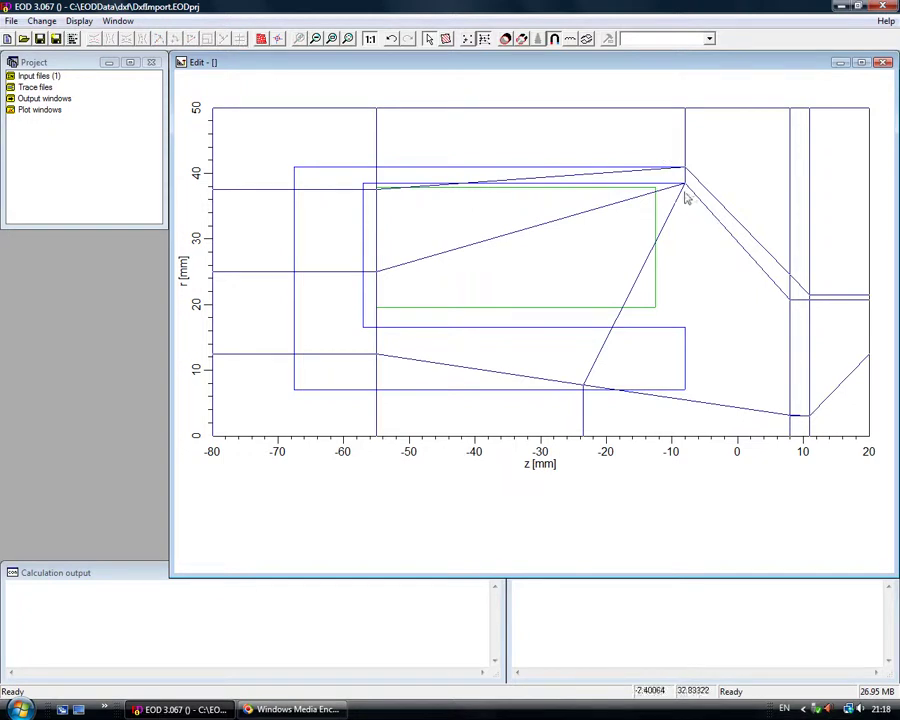
click(584, 438)
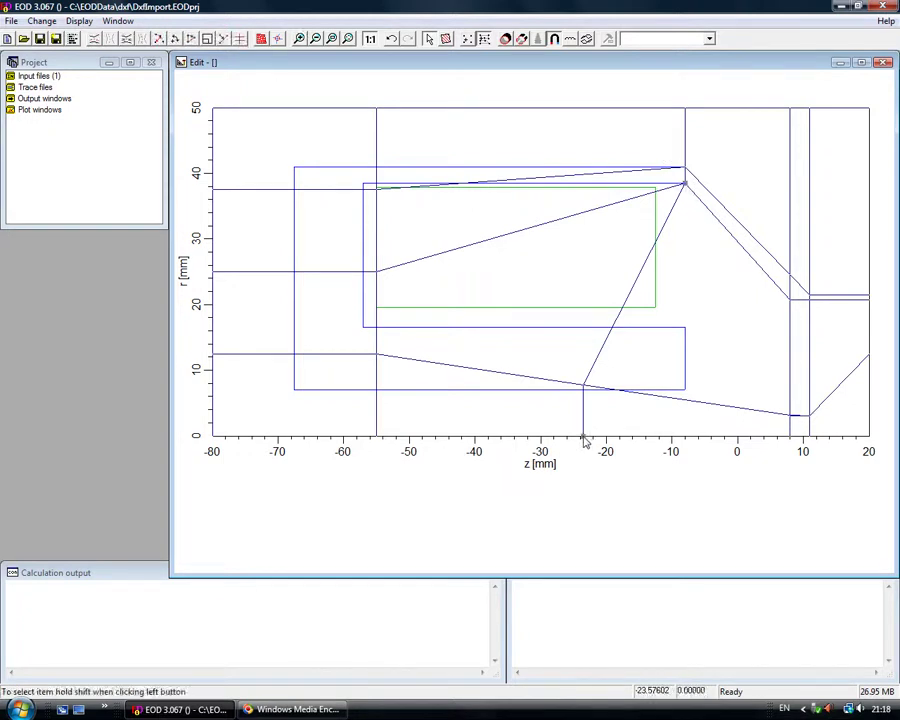
click(241, 41)
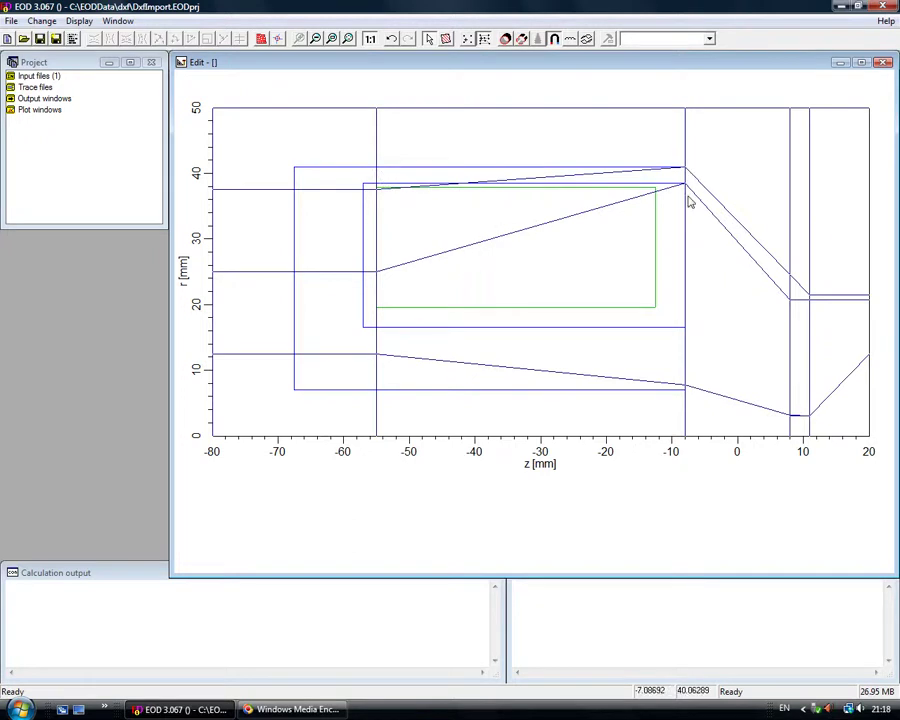
- Snap the upper z -55 mm mesh point to r 41 mm and the one below it to the inner corner at z -57, r 38.5 mm
click(378, 195)
drag(378, 195, 378, 174)
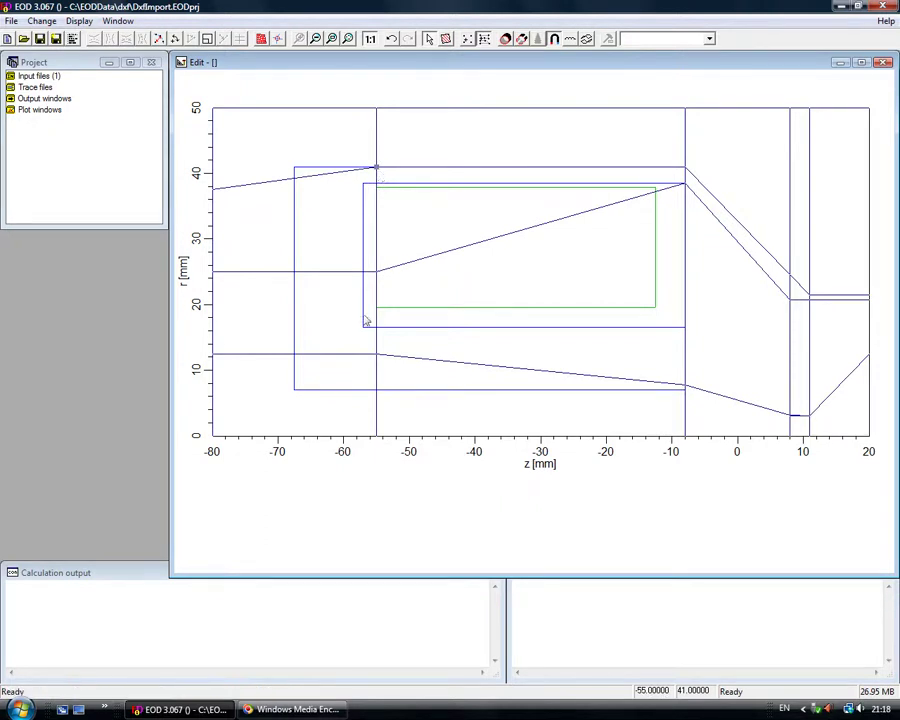
drag(378, 269, 367, 186)
- Straighten the coarse mesh line through the yoke's inner corner vertically at z -57 mm, from the outer boundary to the axis
click(377, 109)
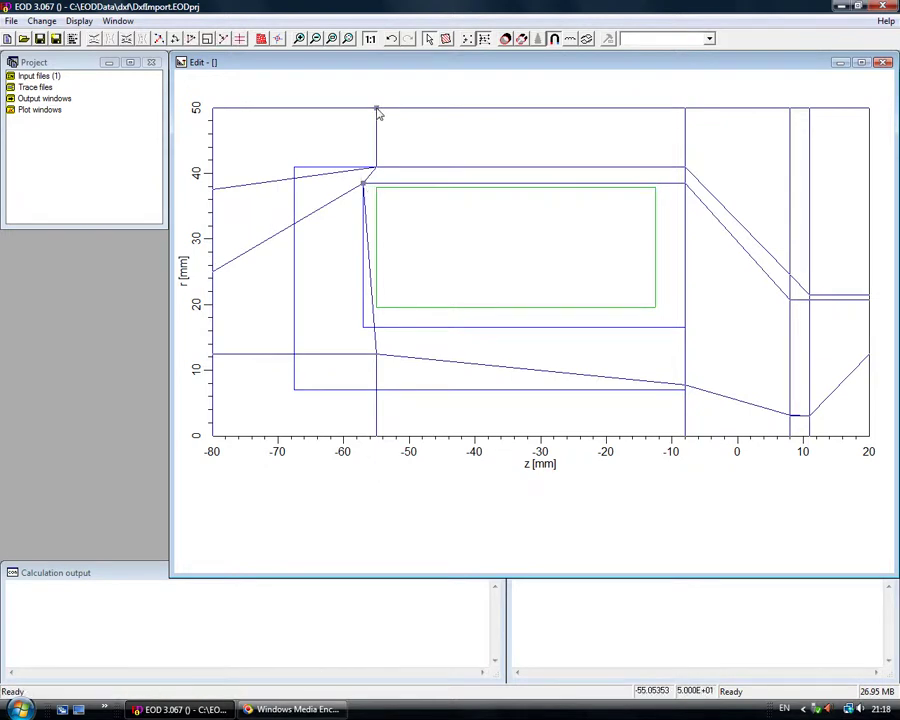
click(239, 39)
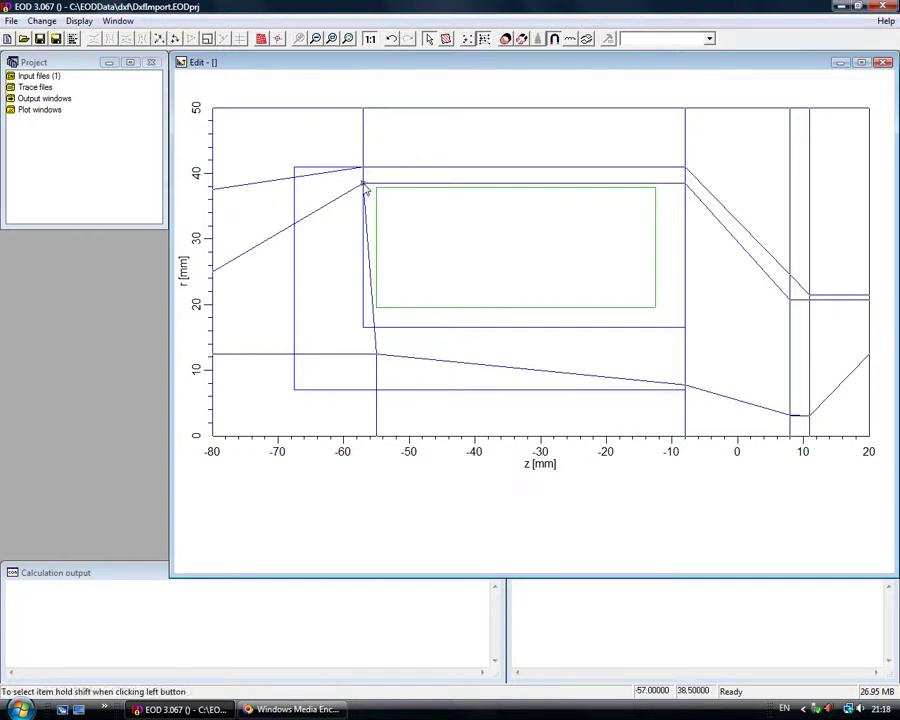
click(377, 437)
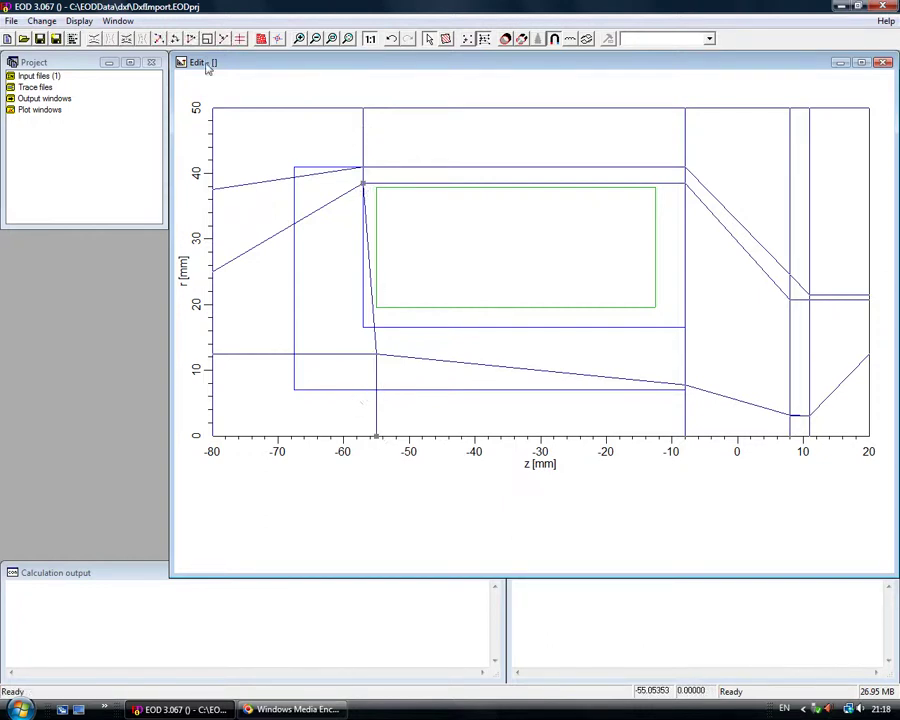
click(240, 41)
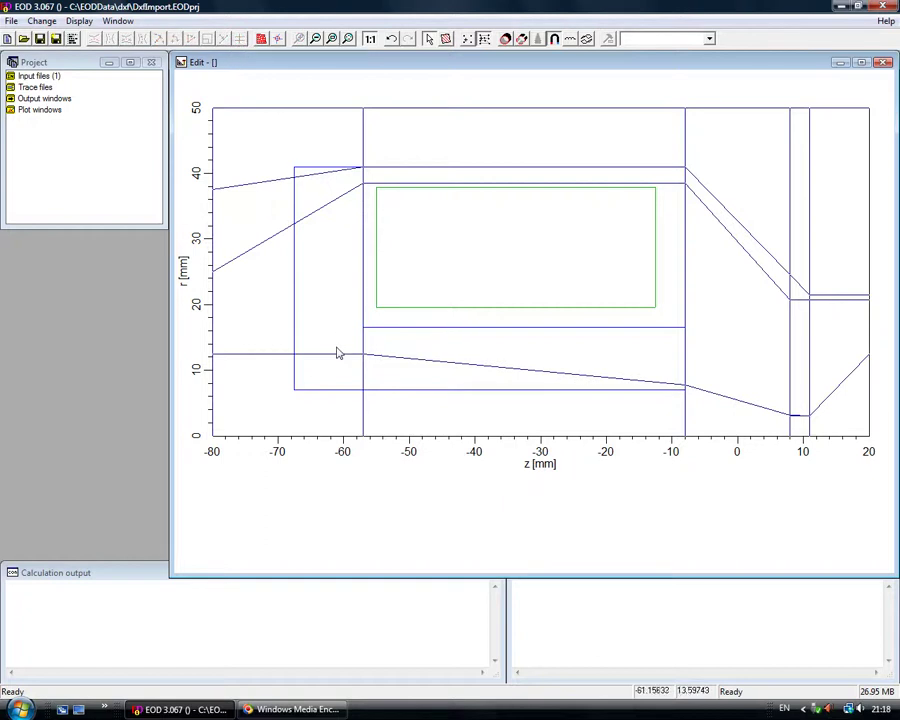
- Straighten the coarse mesh lines at r 41 and r 38.5 mm horizontally from z -57 mm to the boundary at z -80 mm
click(365, 170)
click(212, 188)
click(240, 41)
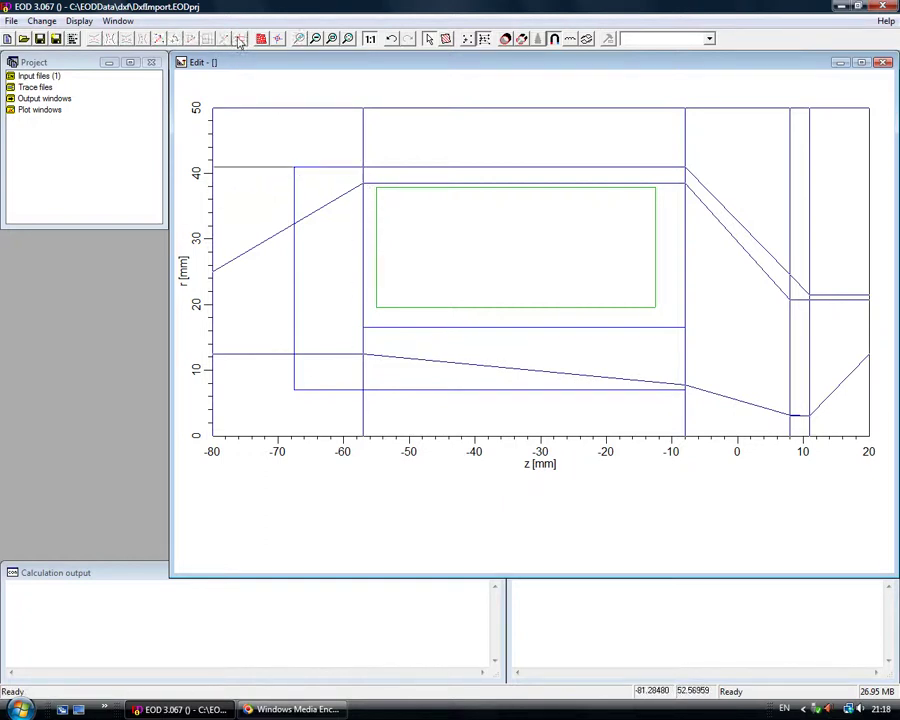
click(212, 270)
click(240, 40)
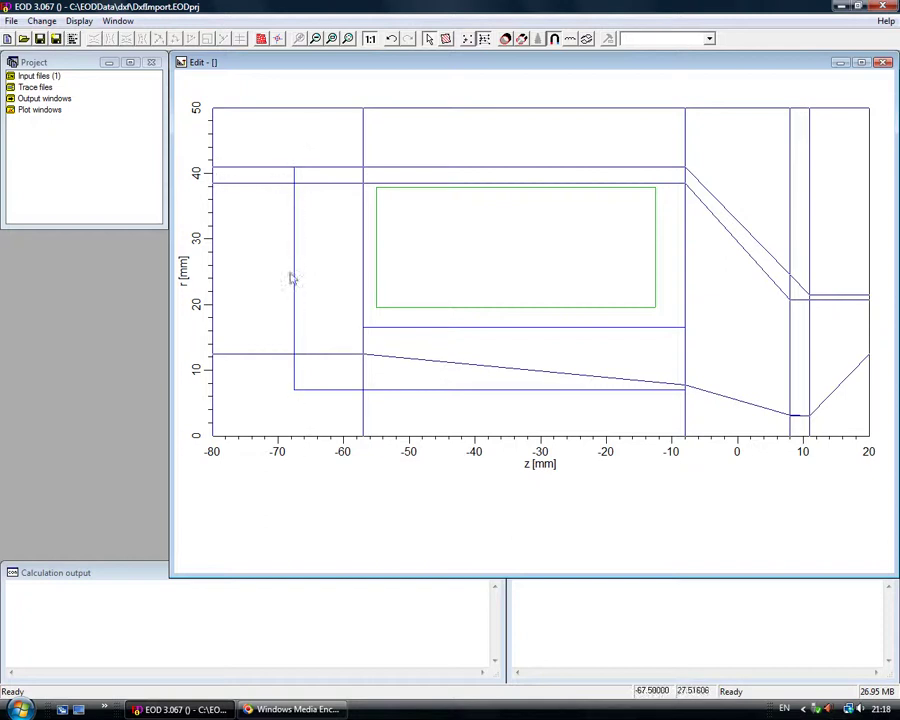
- Insert a vertical coarse mesh line midway between z -80 and z -57 mm and recalculate the fine mesh
click(285, 185)
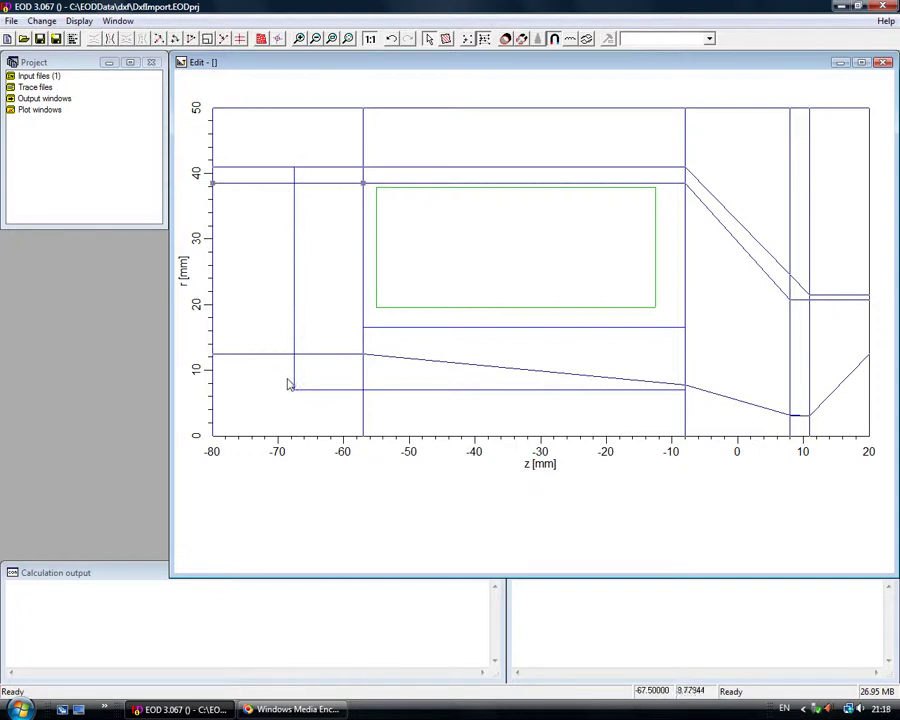
click(110, 40)
click(507, 403)
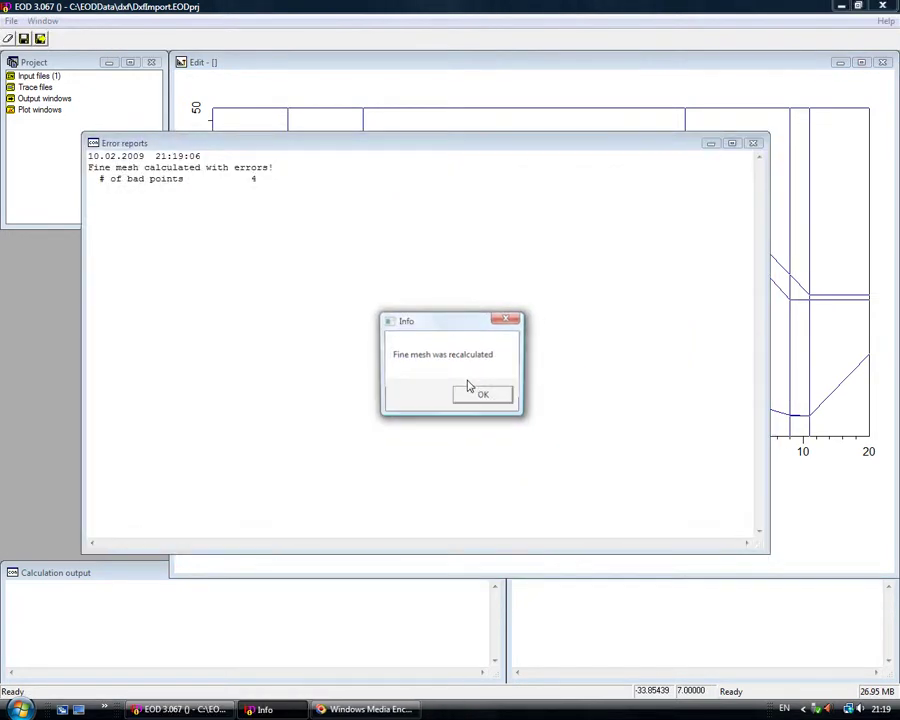
click(477, 397)
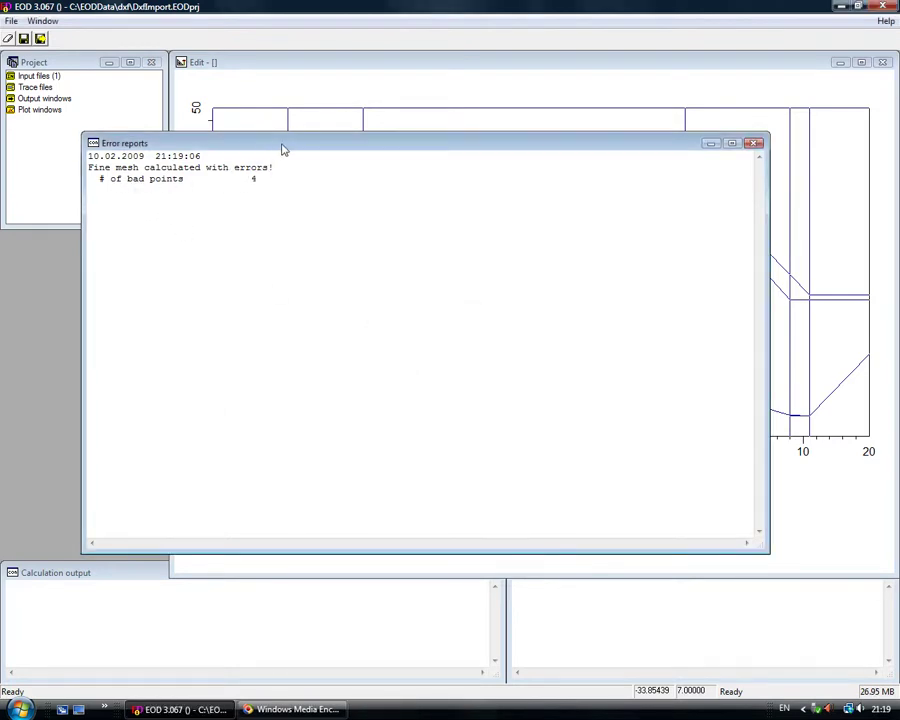
- Minimize the error report and temporarily display the fine mesh to examine its line distribution
drag(287, 148, 309, 262)
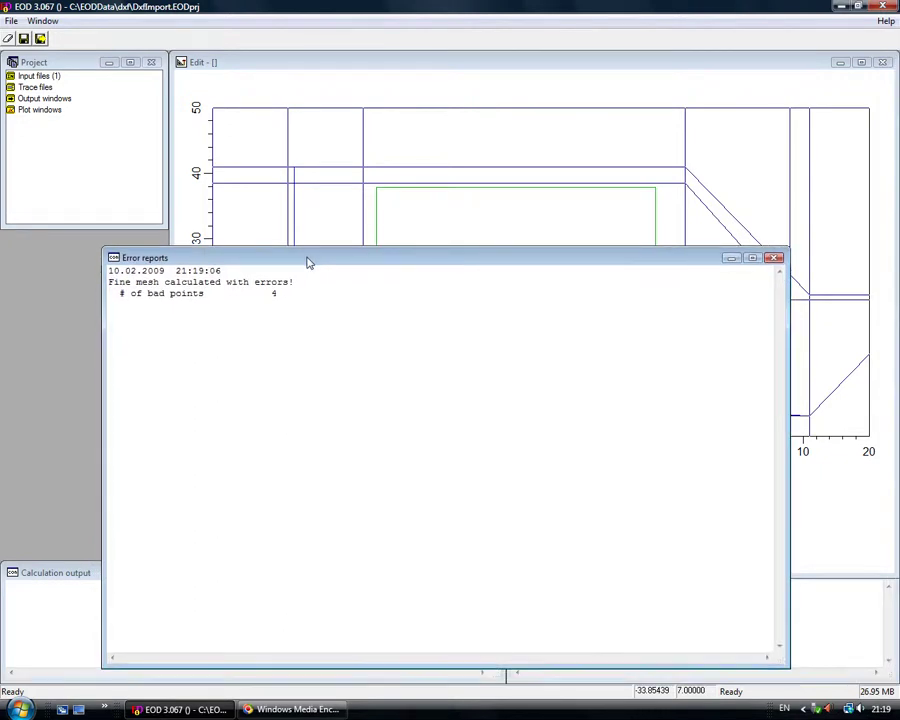
click(731, 261)
click(261, 39)
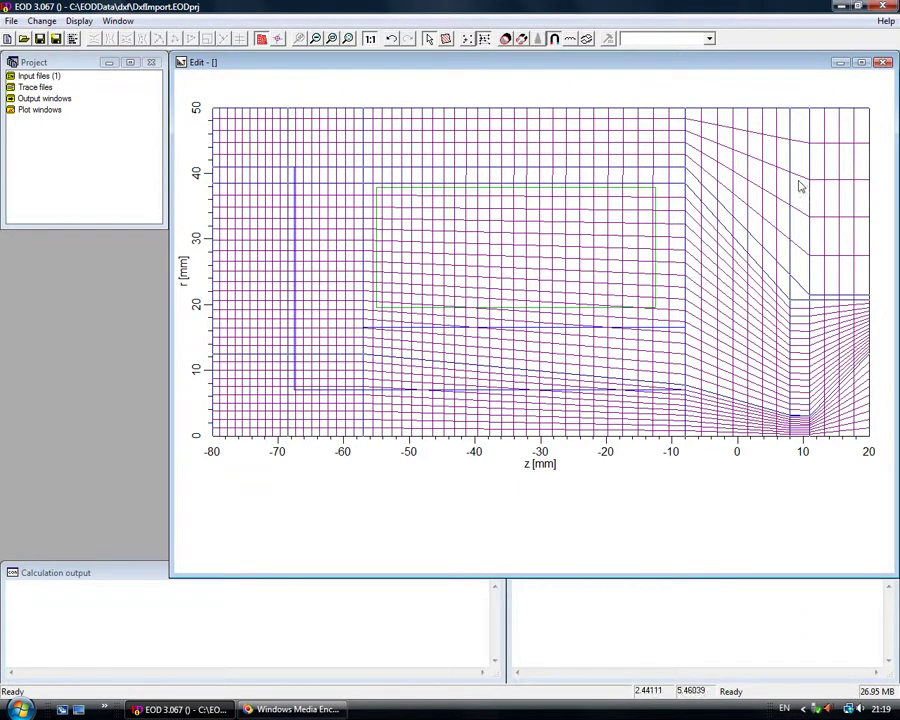
click(262, 39)
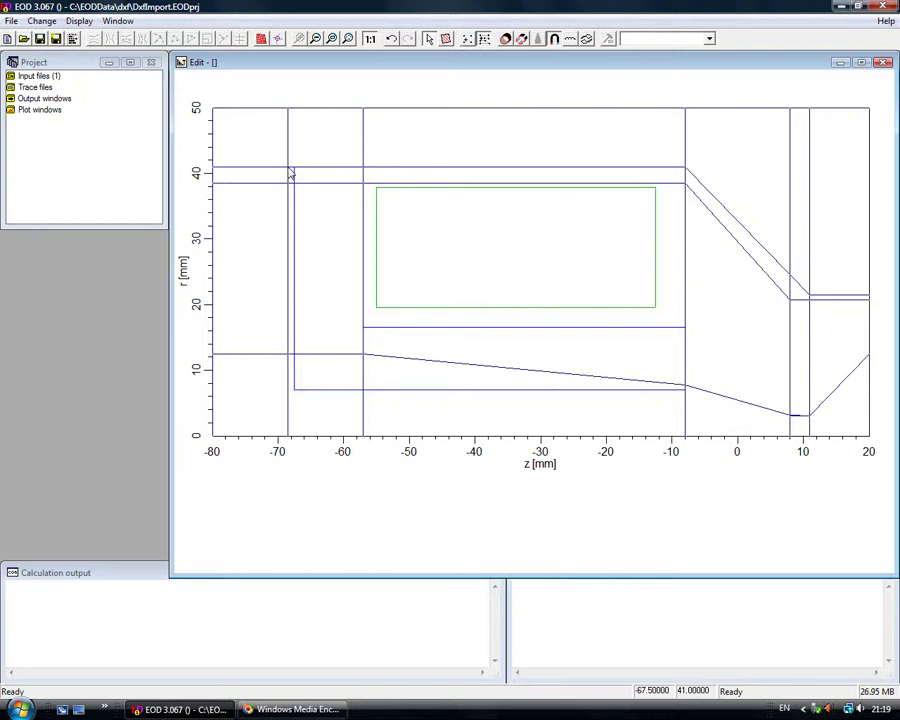
- Snap the coarse mesh line between z -80 and -57 mm to z -67.5 mm and straighten it vertically from boundary to axis
drag(288, 167, 293, 168)
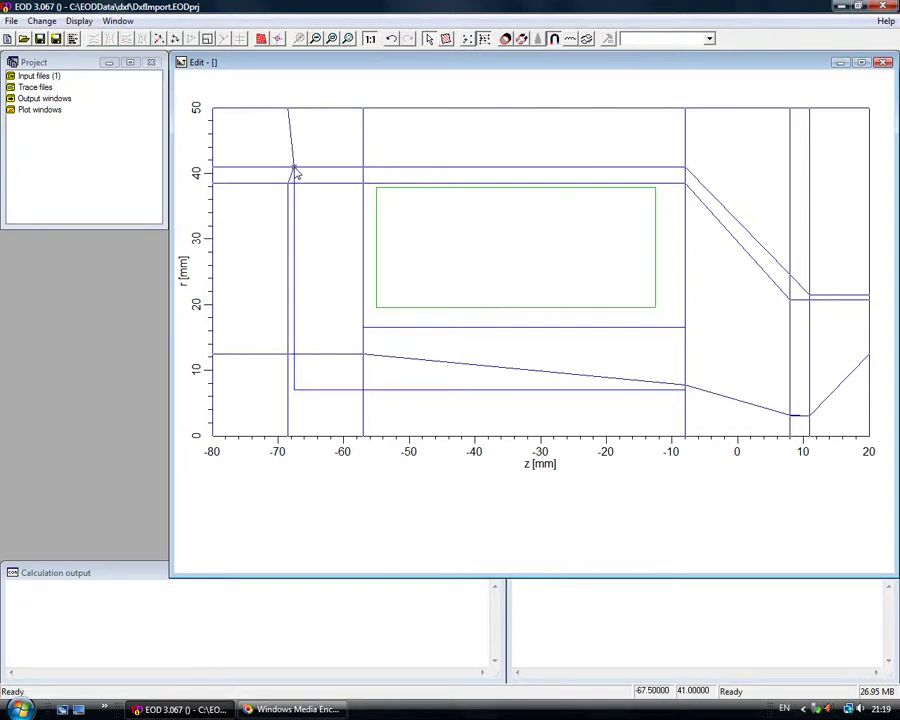
drag(290, 109, 294, 108)
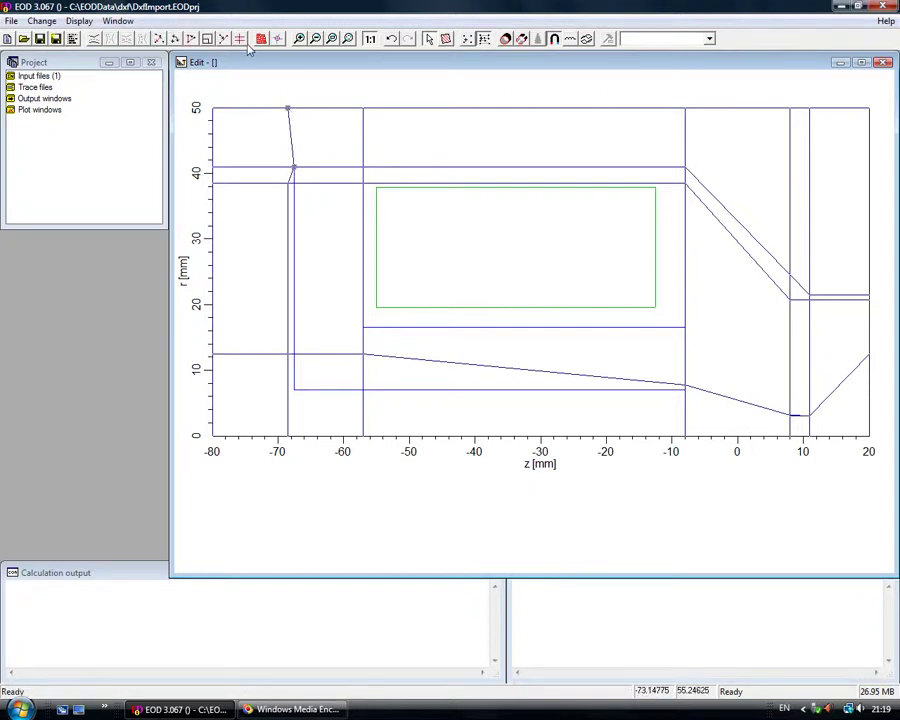
click(294, 168)
drag(287, 436, 288, 437)
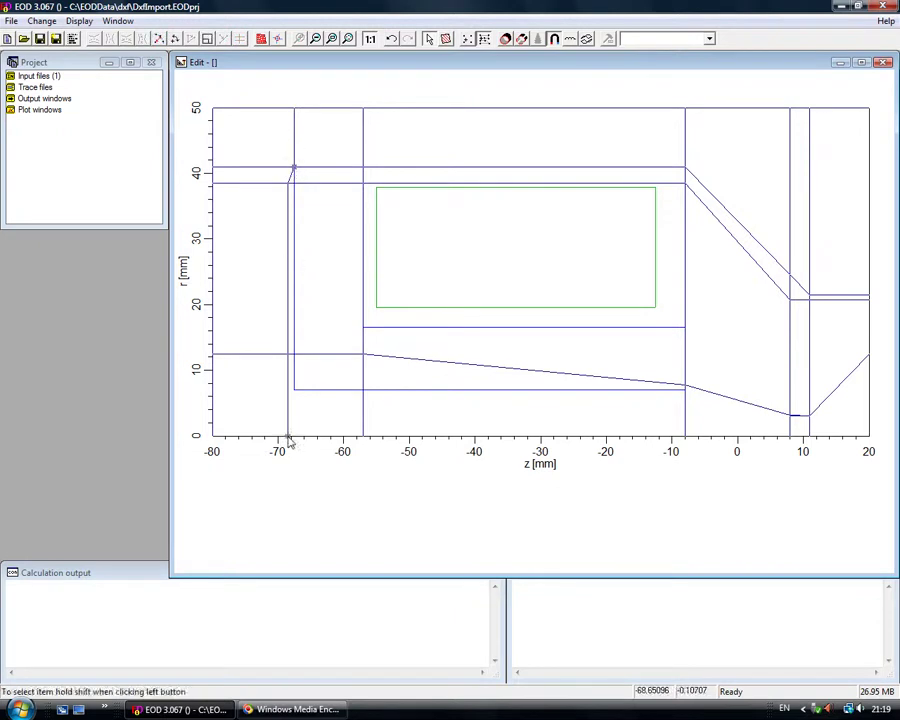
click(239, 40)
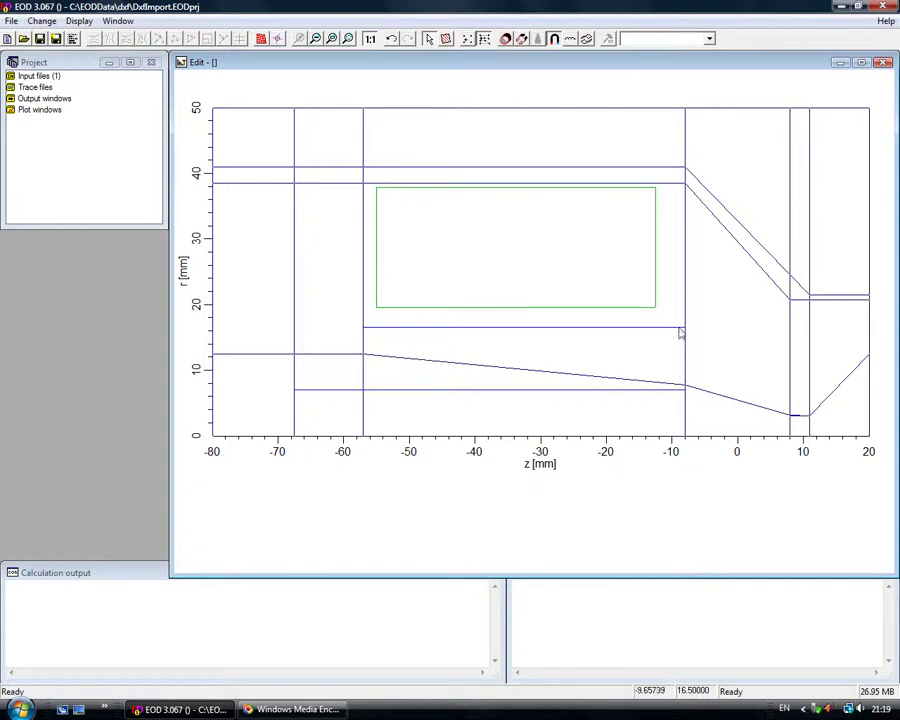
- Straighten the lowest coarse mesh line horizontally at the height of its point at z 8 mm, across the full width
click(688, 391)
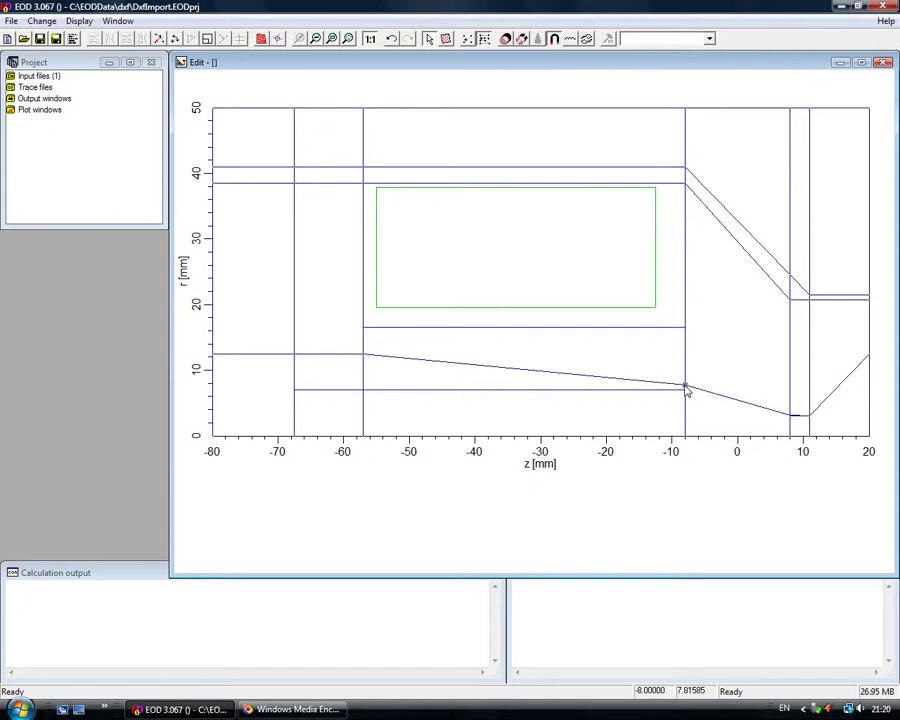
click(791, 419)
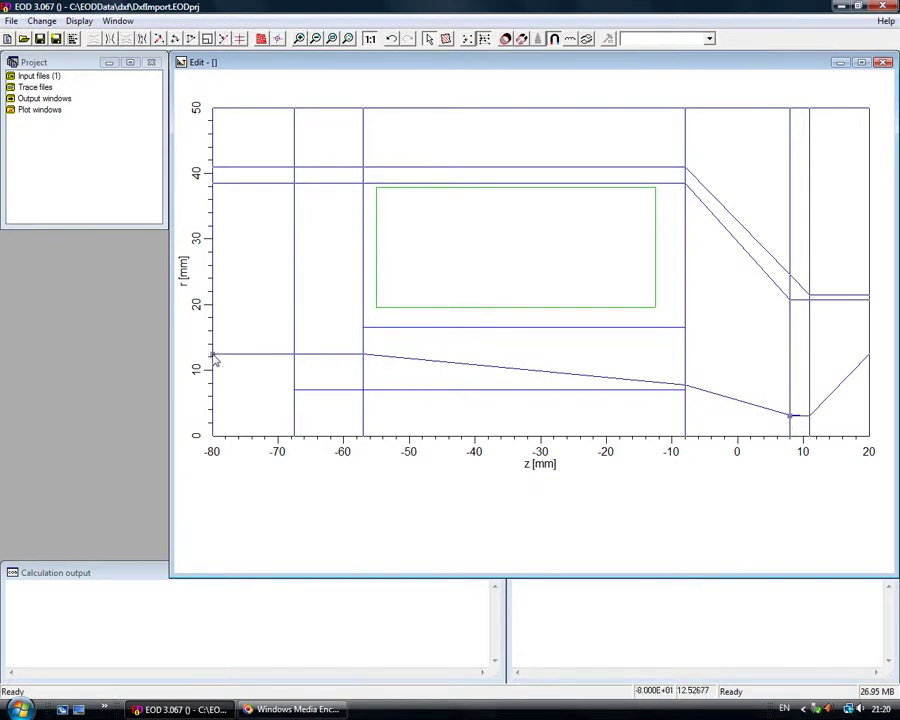
click(239, 40)
click(212, 415)
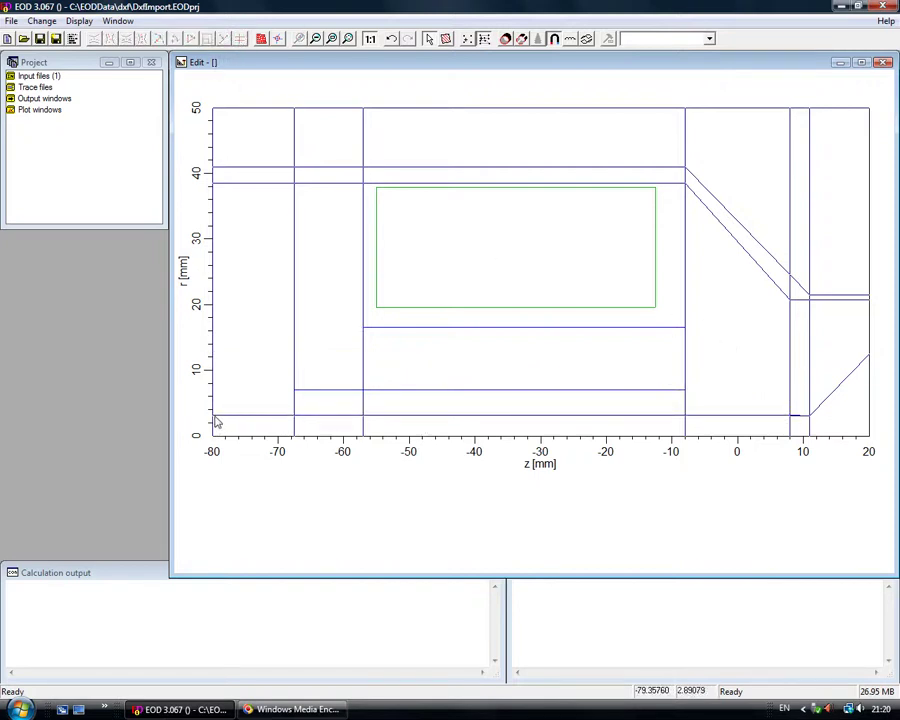
click(866, 356)
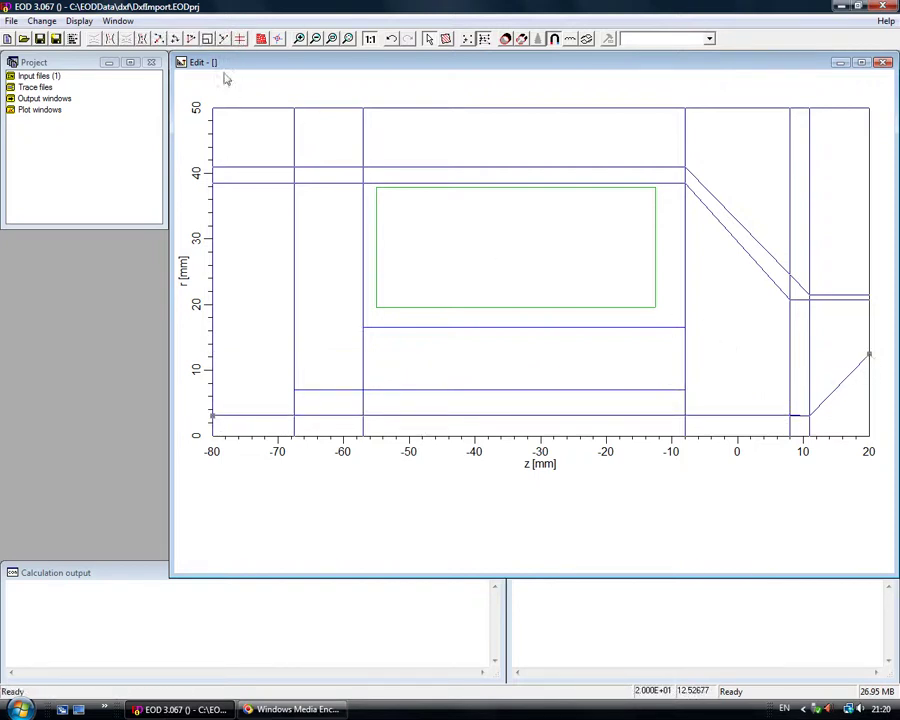
click(239, 40)
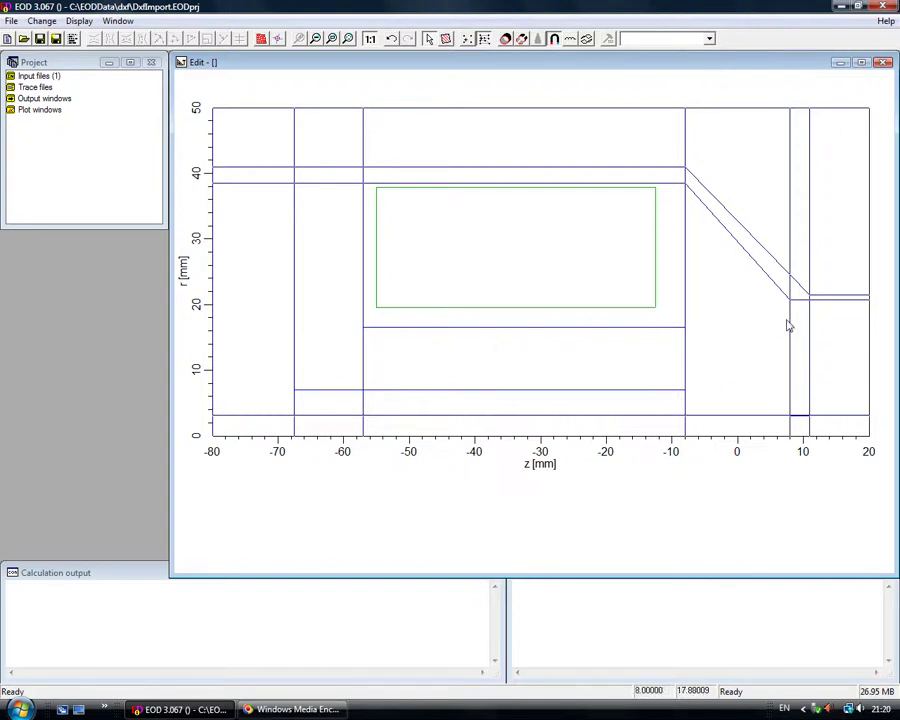
- Insert a horizontal coarse mesh line between the lowest line and the r 38.5 mm line, and recalculate the fine mesh
click(686, 361)
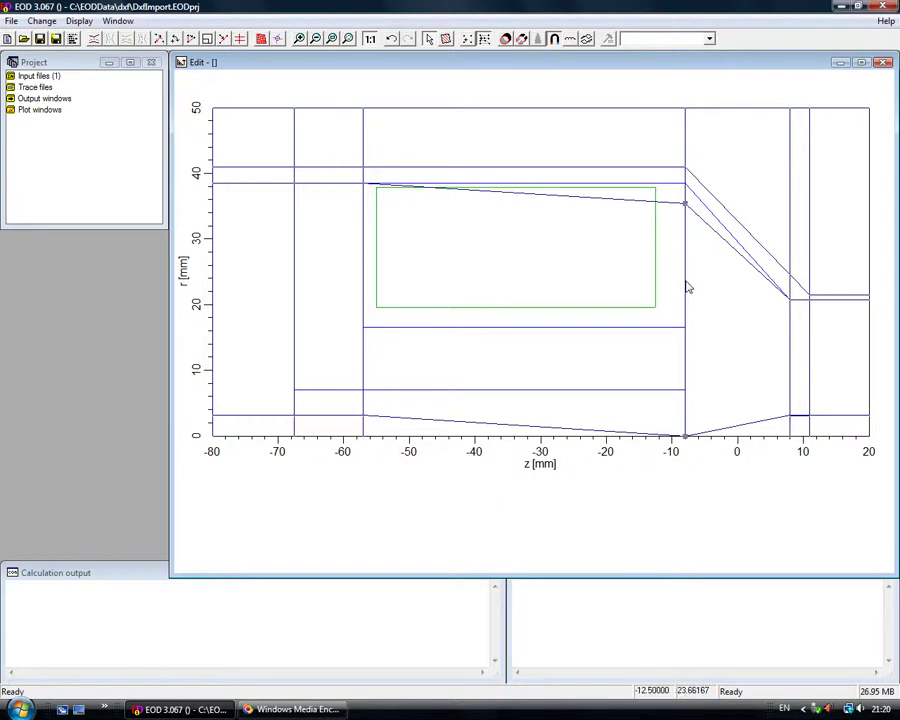
click(392, 39)
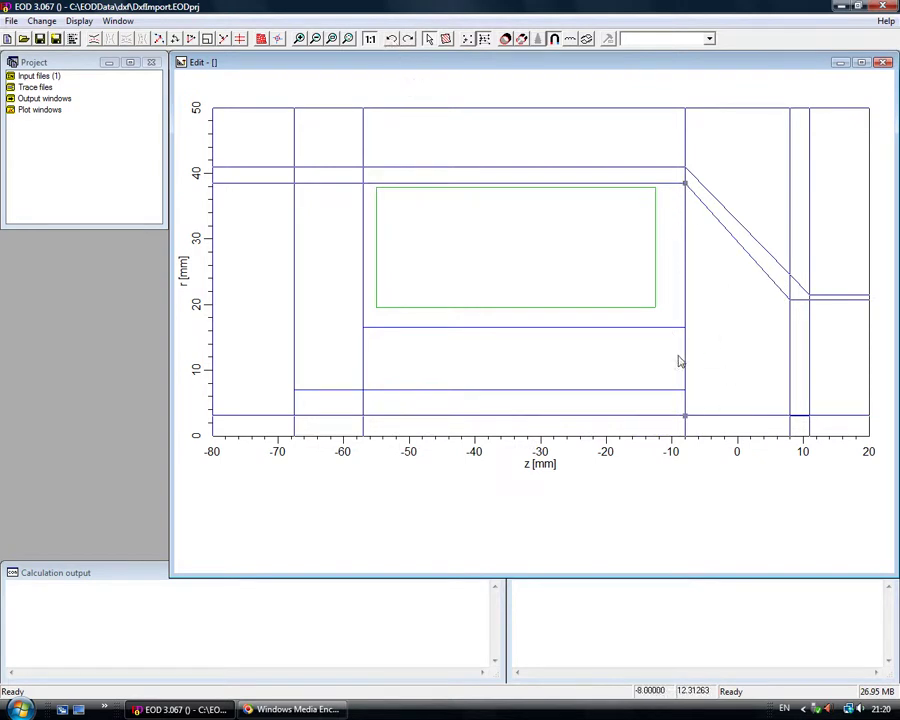
click(95, 40)
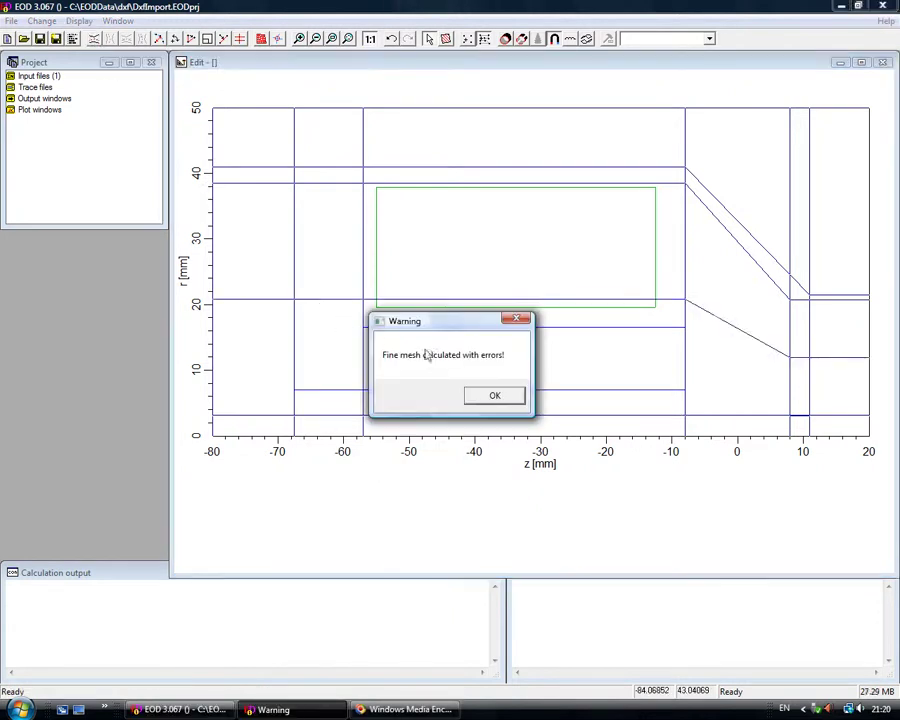
click(510, 397)
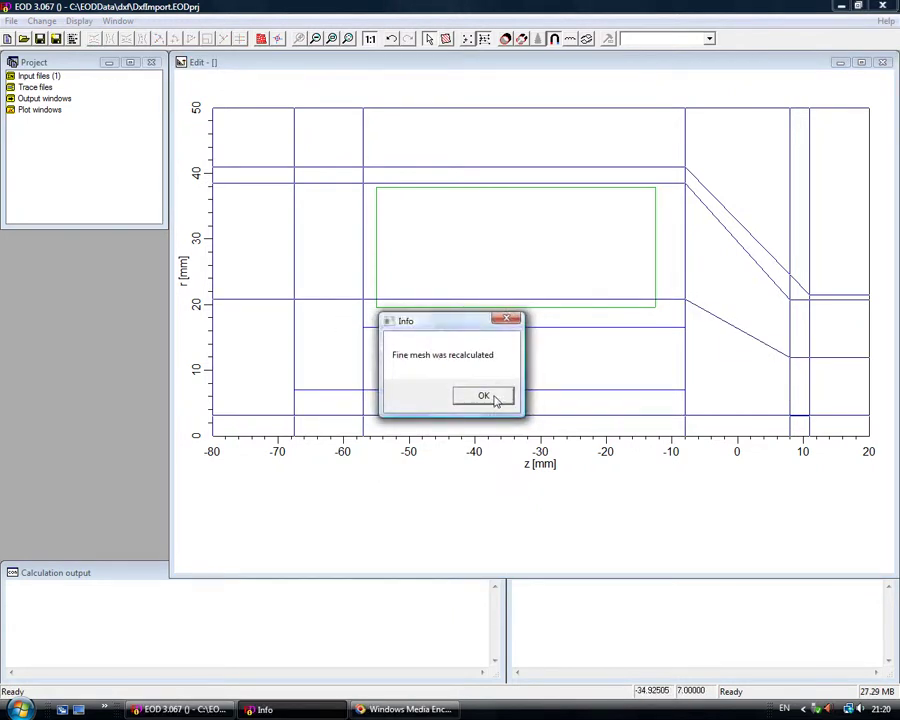
click(494, 398)
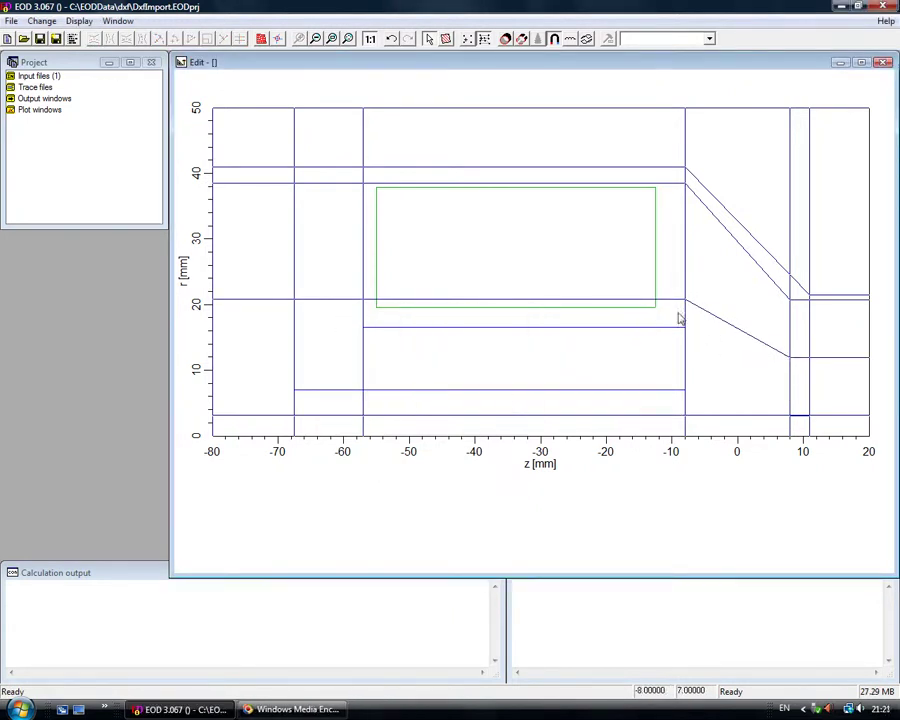
- Snap the new coarse mesh line to r 7 mm at z -8 mm and straighten it horizontally to both outer boundaries
drag(686, 305, 686, 390)
click(213, 300)
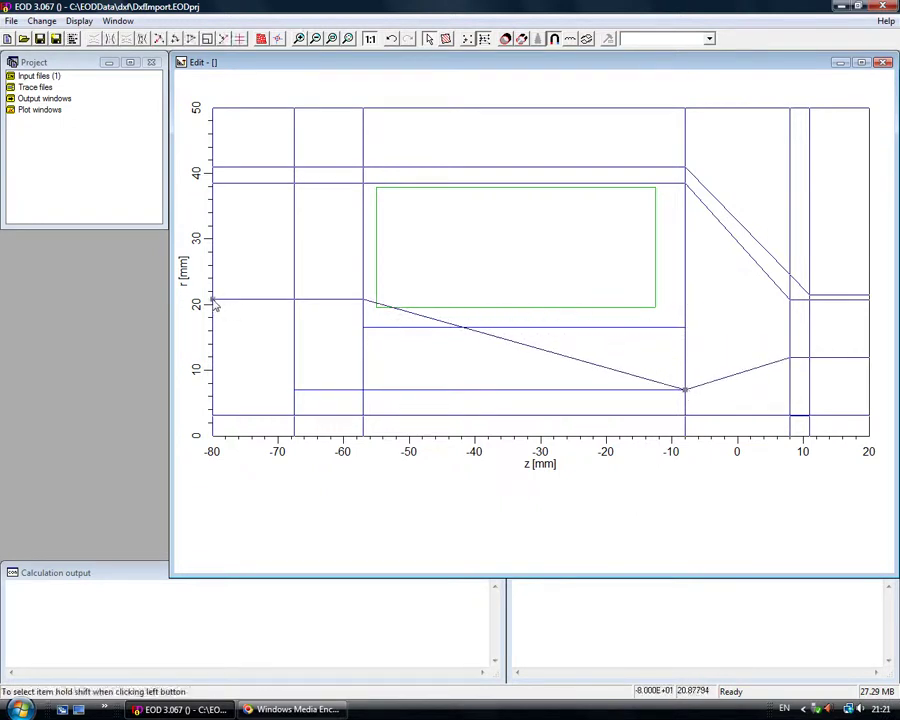
click(240, 40)
click(686, 391)
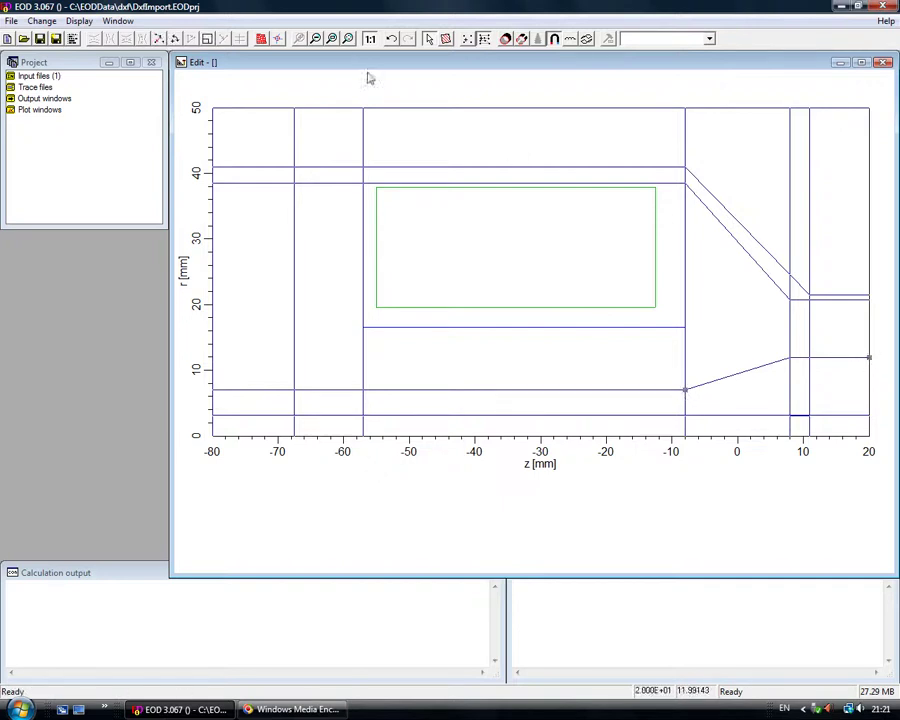
click(240, 40)
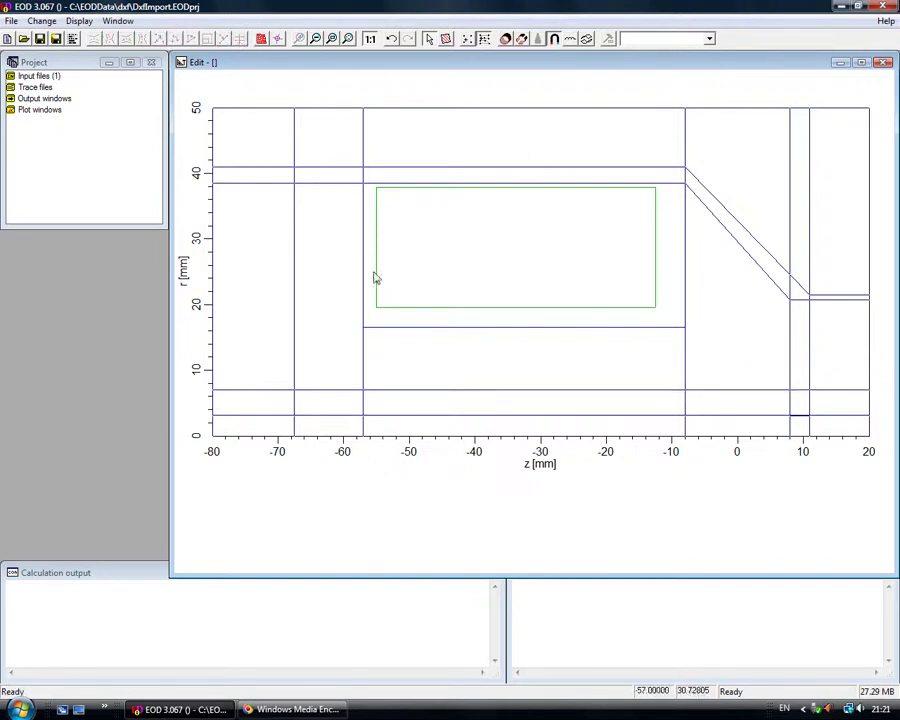
- Insert another horizontal coarse mesh line between the r 7 and r 38.5 mm lines and recalculate the fine mesh
click(686, 348)
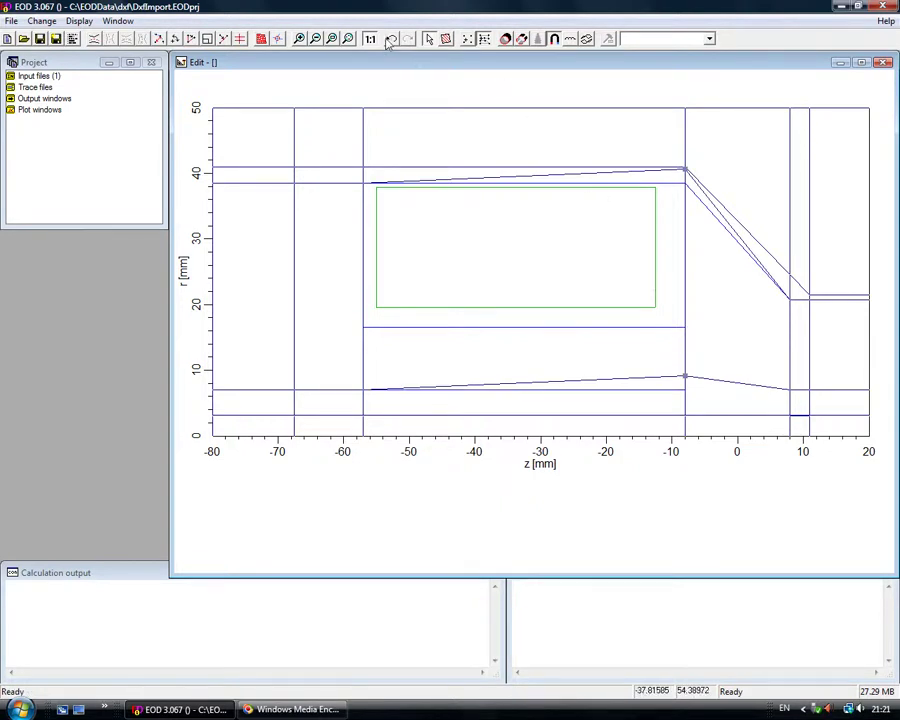
click(393, 39)
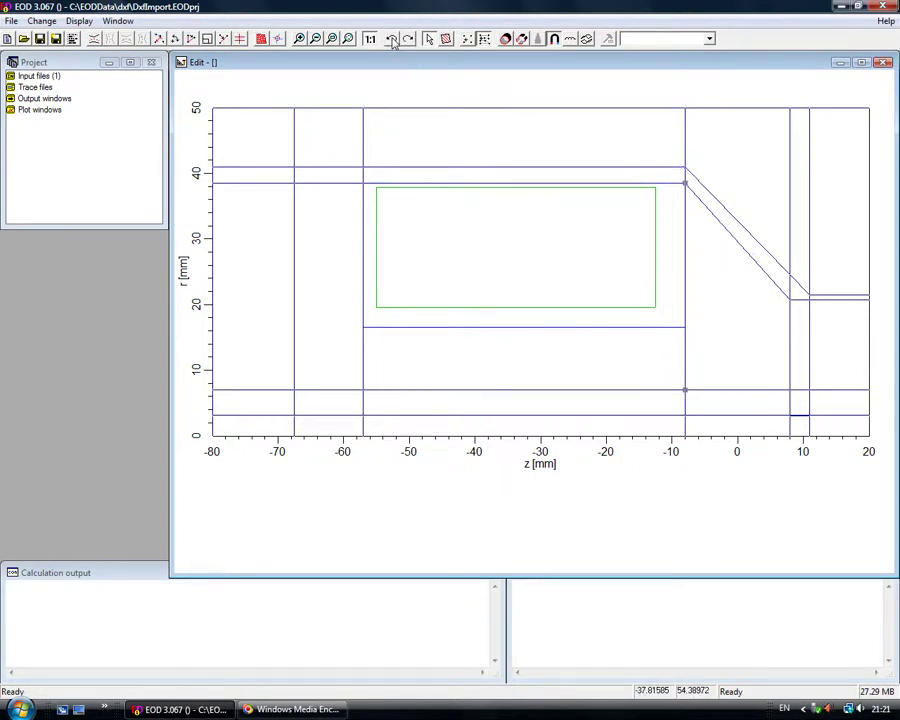
click(94, 40)
click(487, 397)
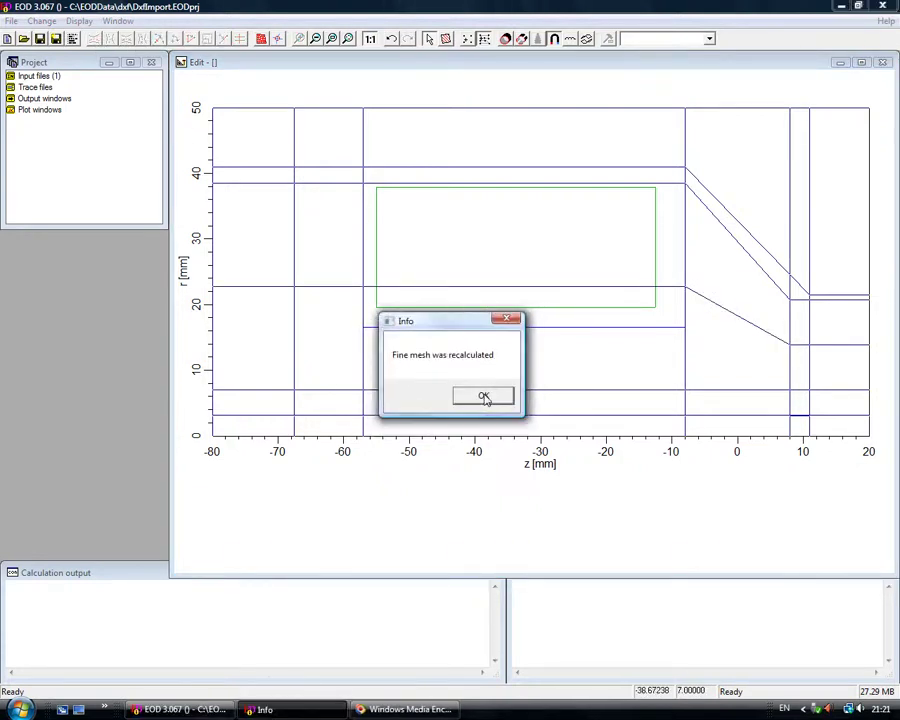
click(483, 397)
- Snap the inserted line to the drawing corner at r 16.5 mm, z -8 mm and straighten it horizontally across the full width
drag(689, 293, 690, 322)
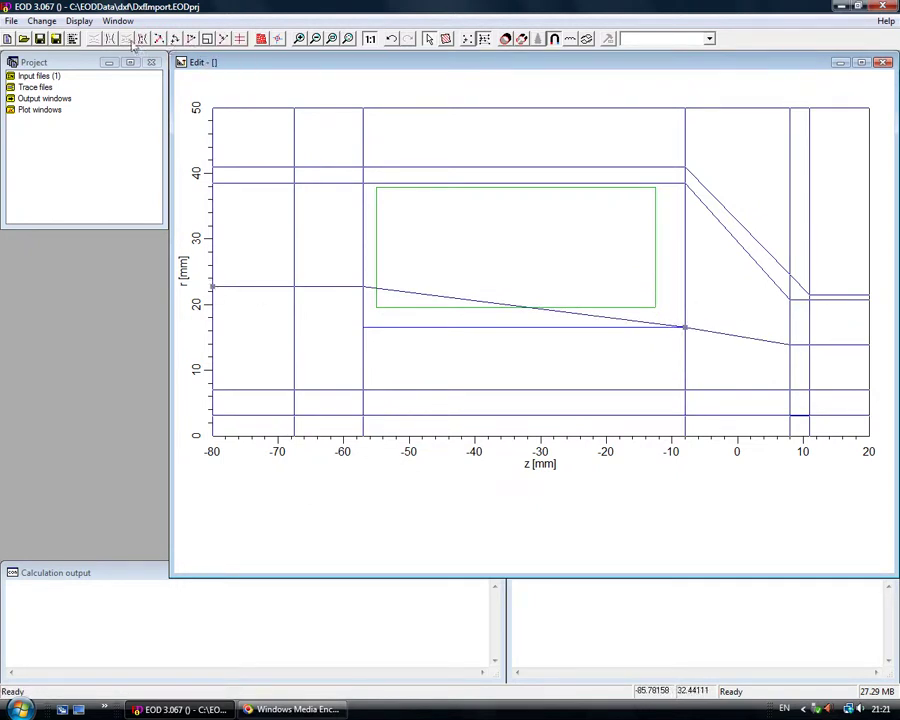
click(238, 37)
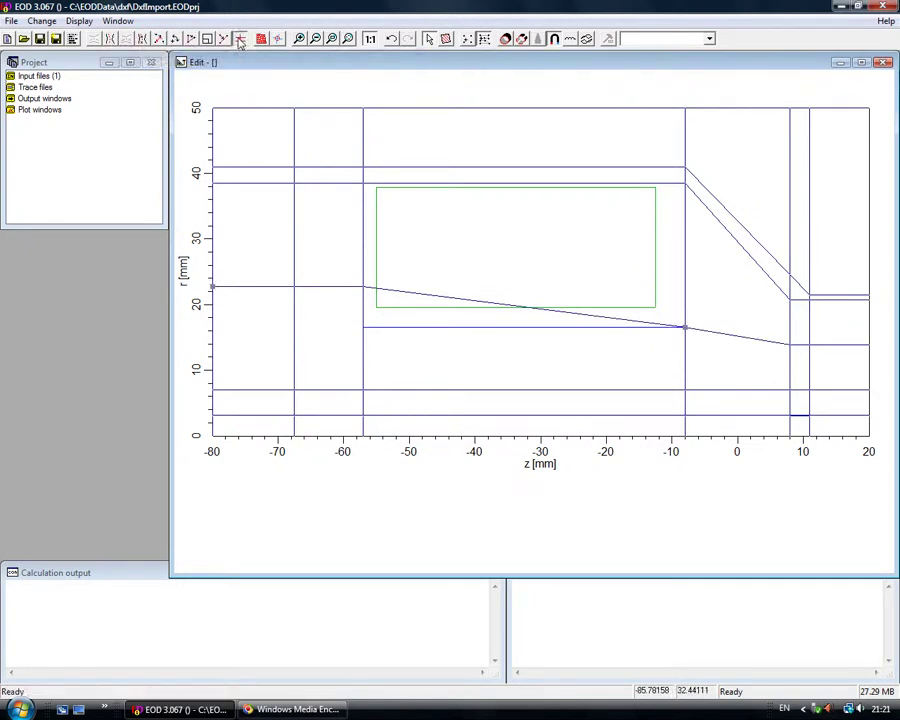
click(685, 327)
click(869, 344)
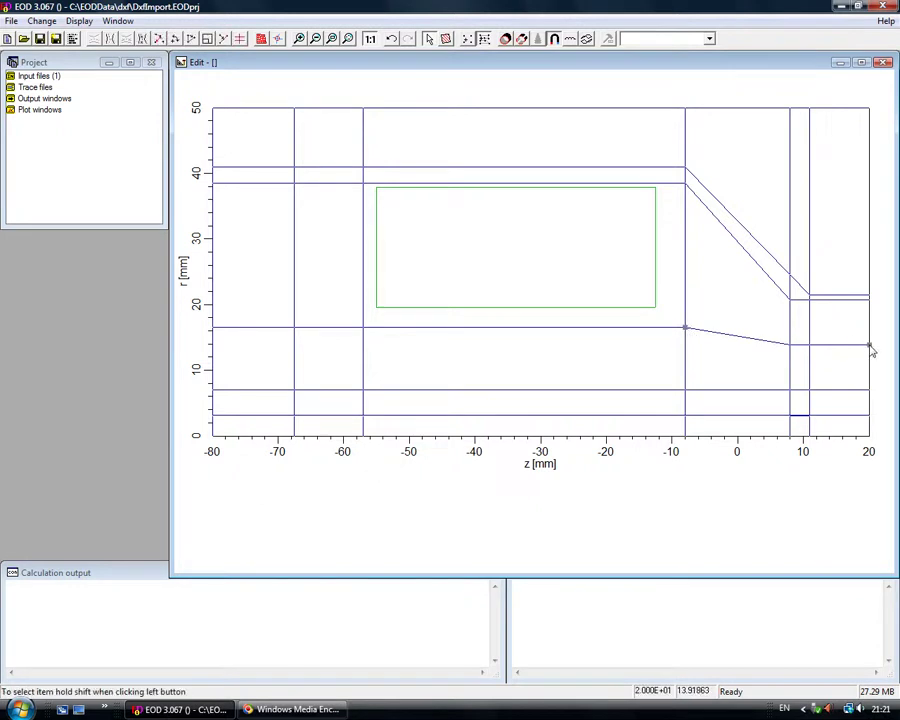
click(175, 37)
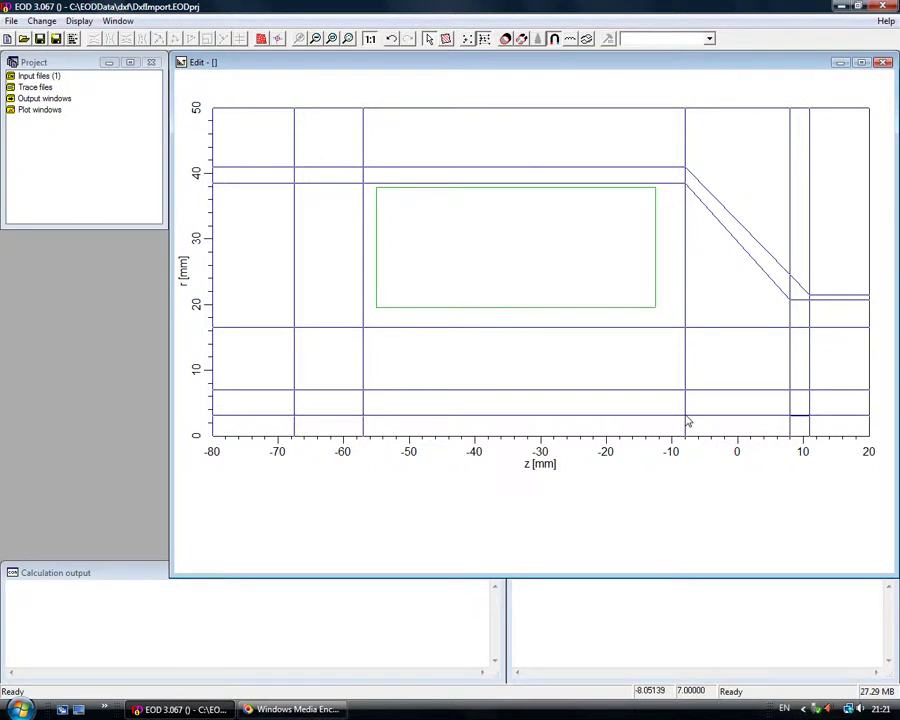
- Show the mesh gaps and set the lowest line's coarse mesh point at z -8 mm as the gap point
click(79, 20)
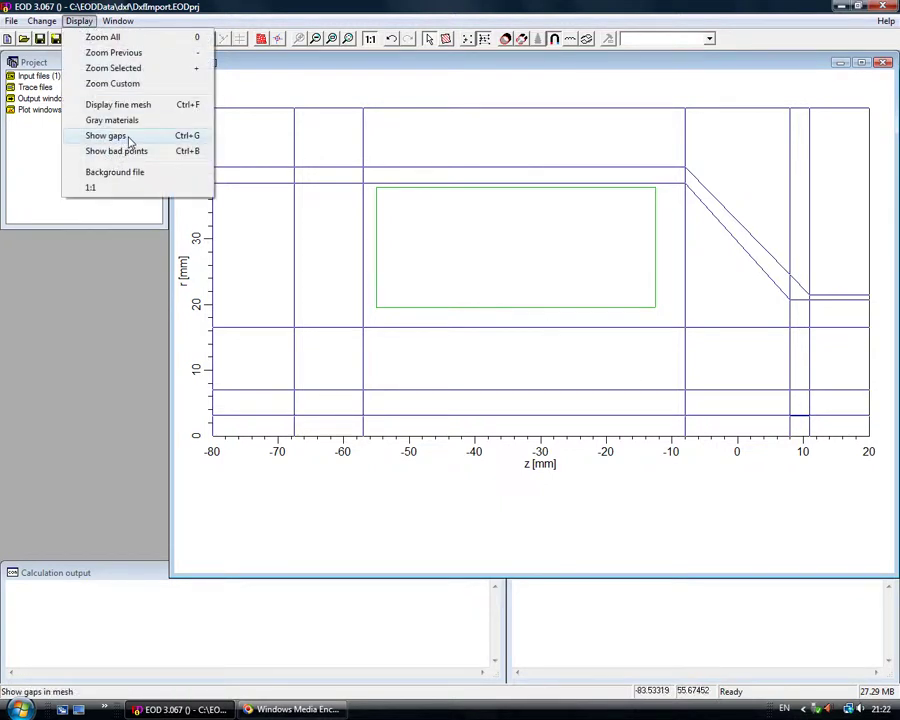
click(128, 139)
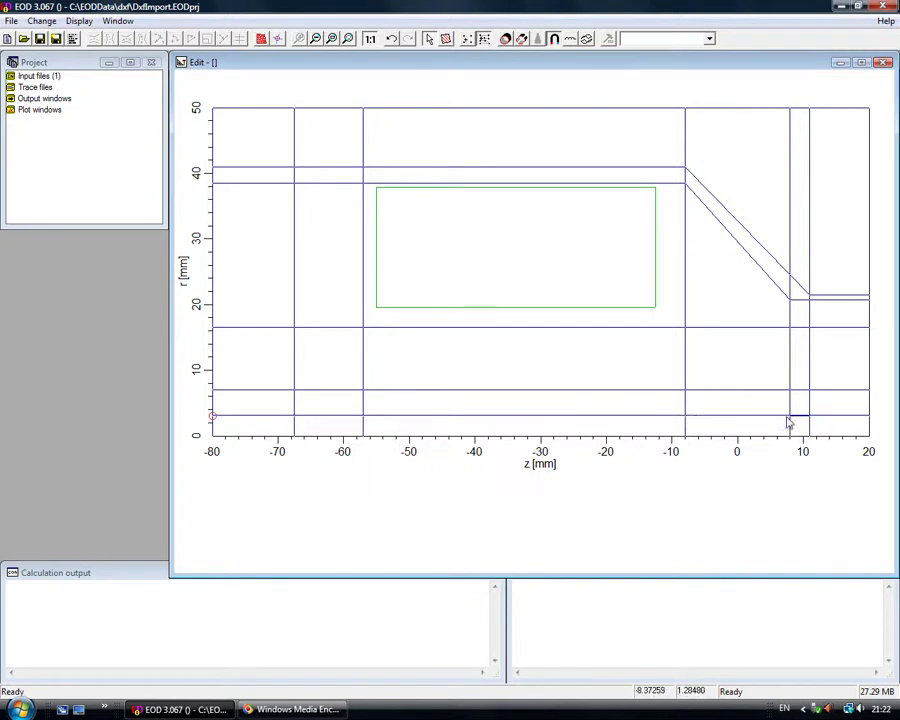
click(686, 416)
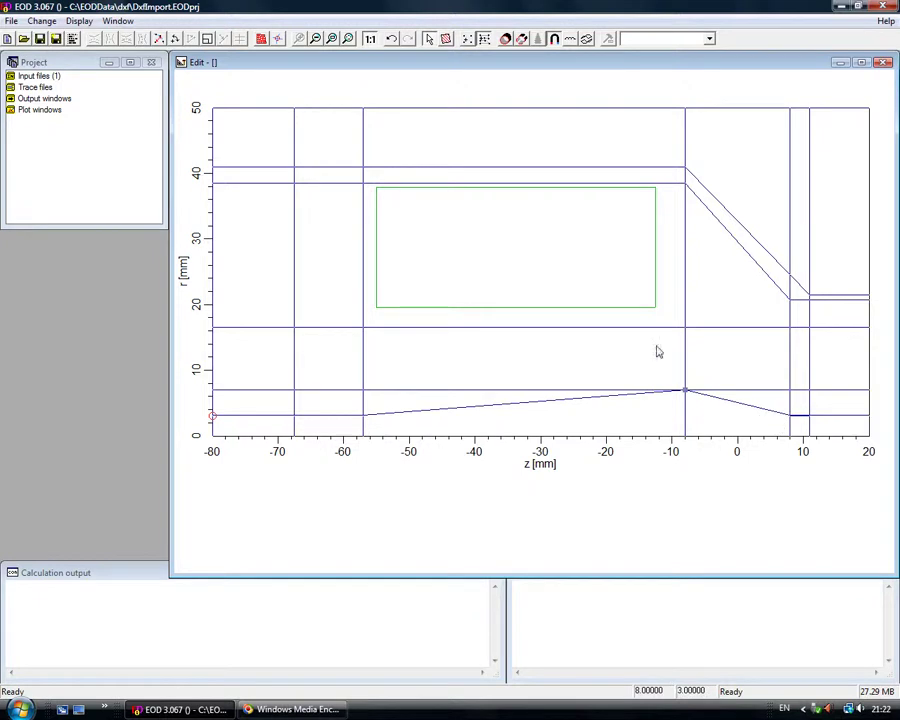
click(391, 38)
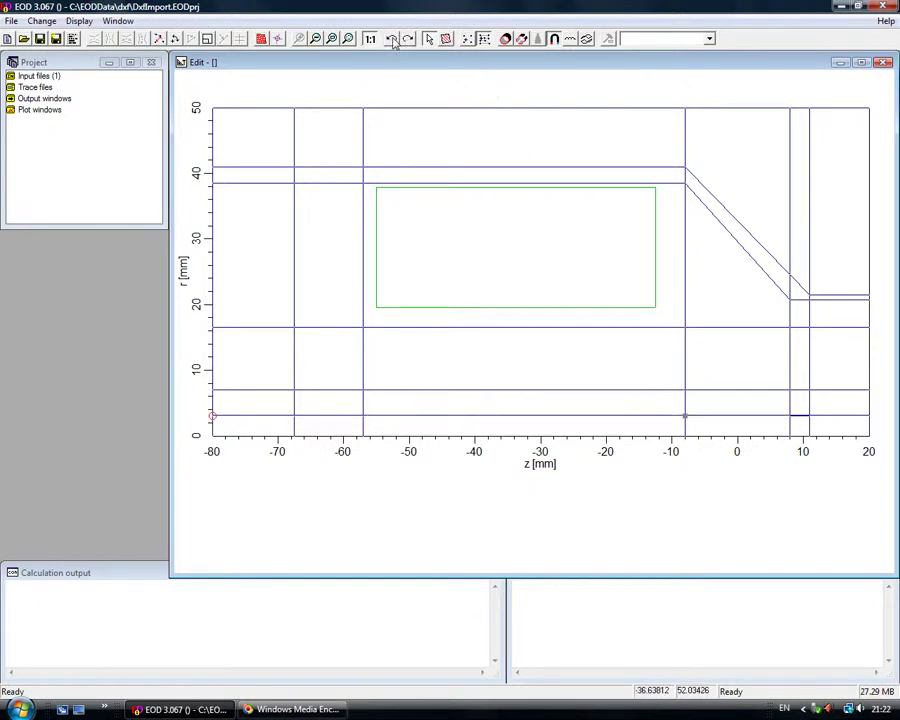
right_click(686, 421)
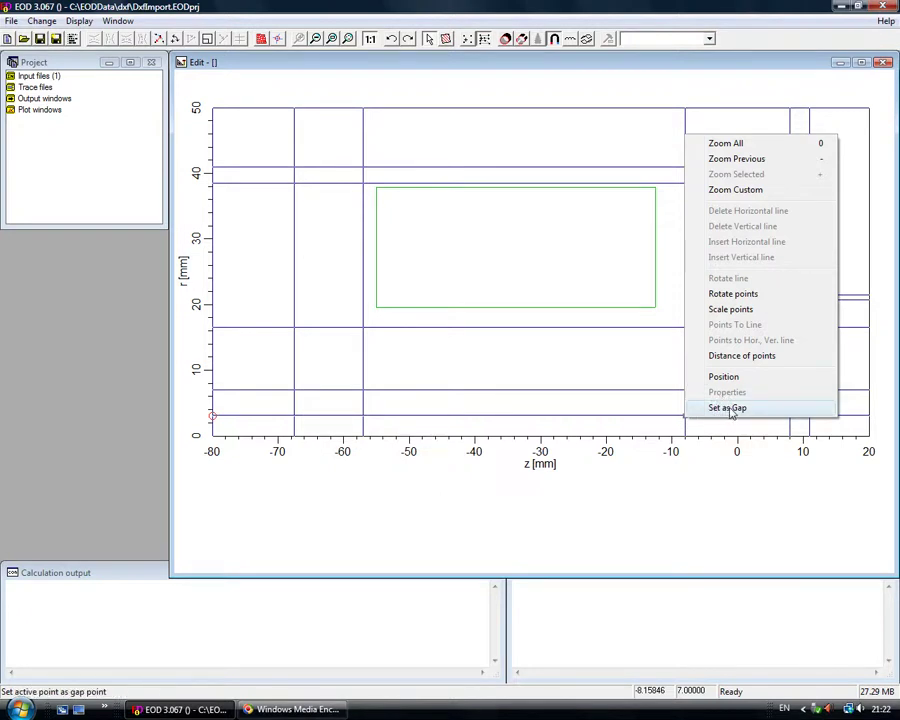
click(730, 408)
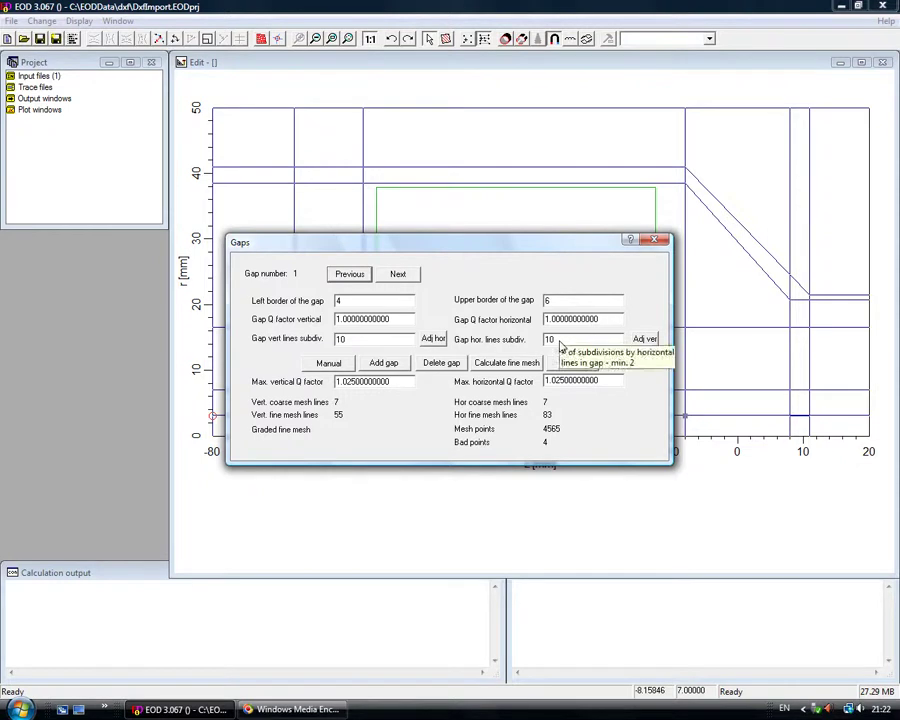
- Adjust the gap's vertical line subdivision to 54, then calculate the fine mesh and temporarily display it
click(645, 341)
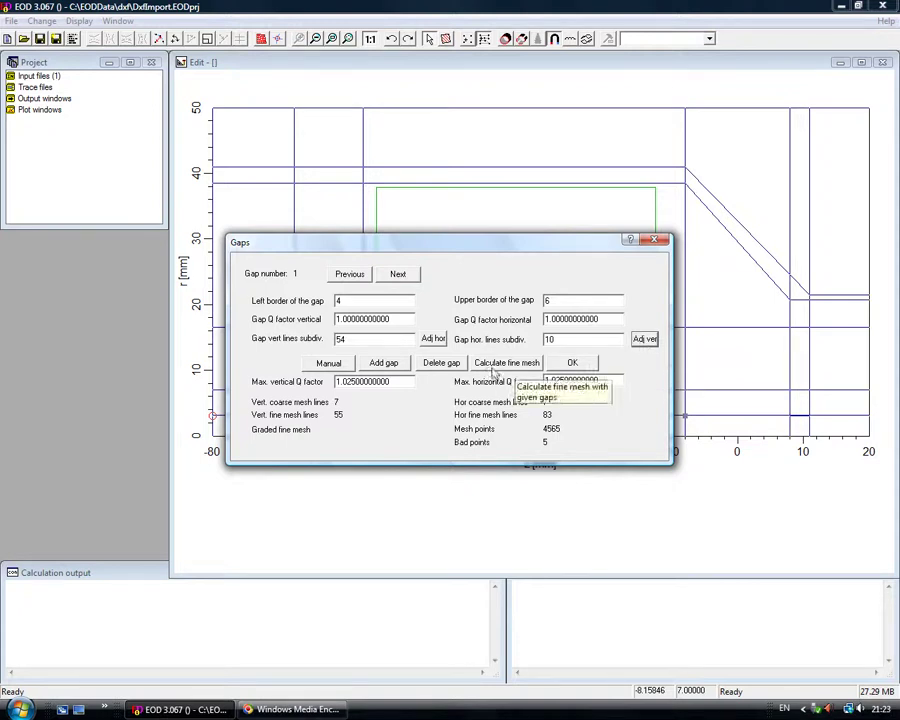
click(498, 366)
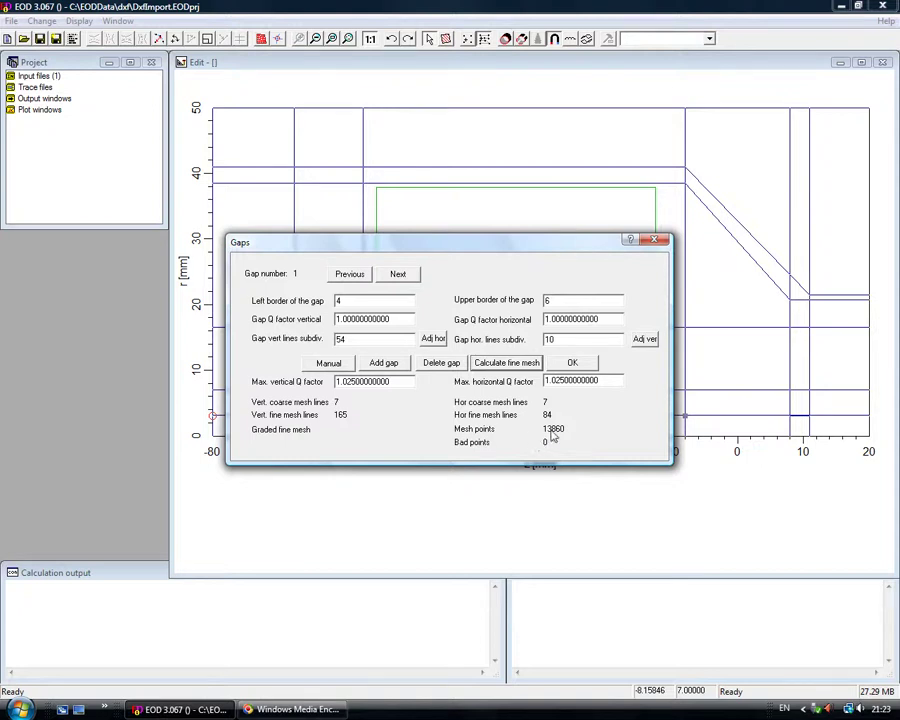
click(571, 363)
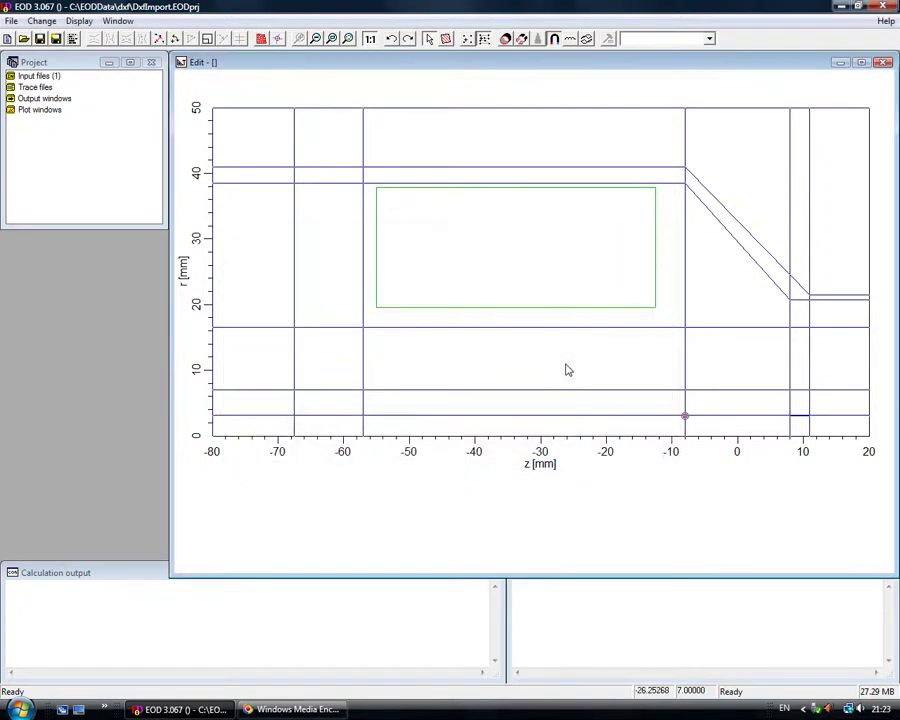
click(262, 39)
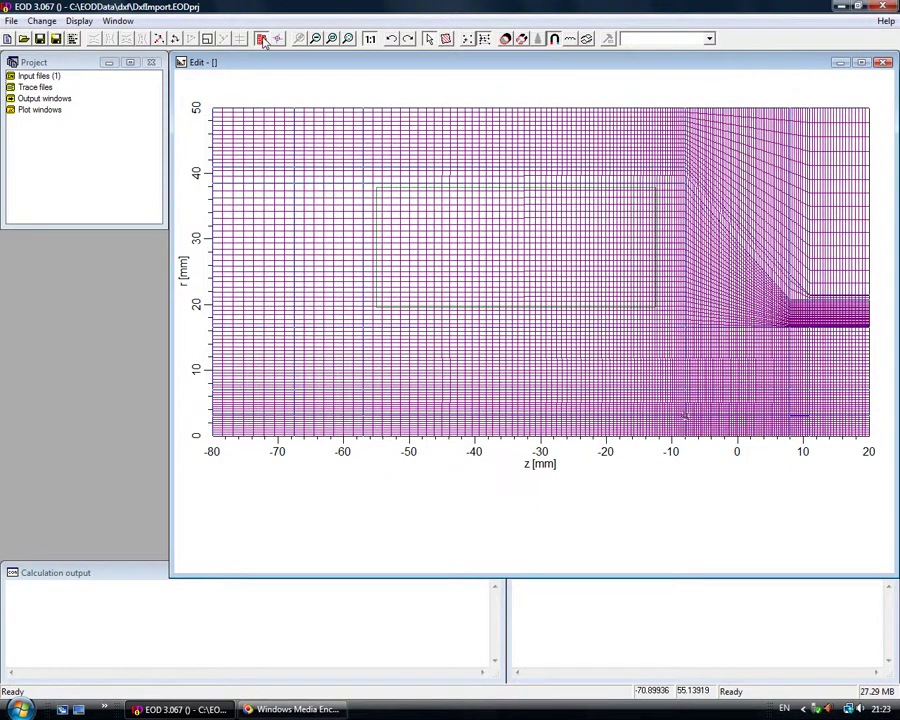
click(264, 40)
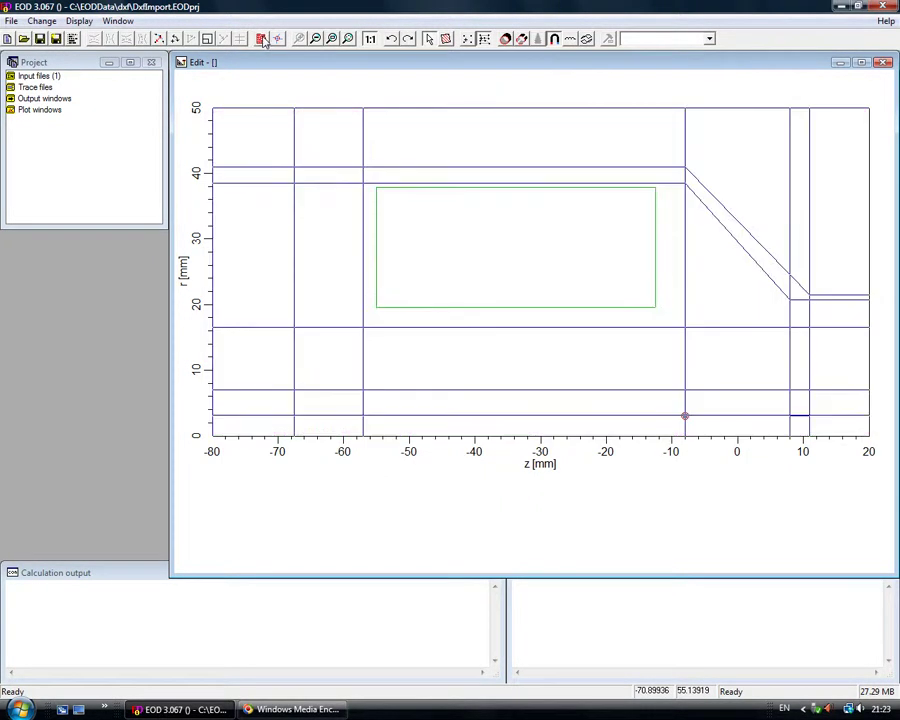
- Set the gap's horizontal line subdivision to 30, adjust its vertical line subdivision to match, and calculate the fine mesh
click(278, 40)
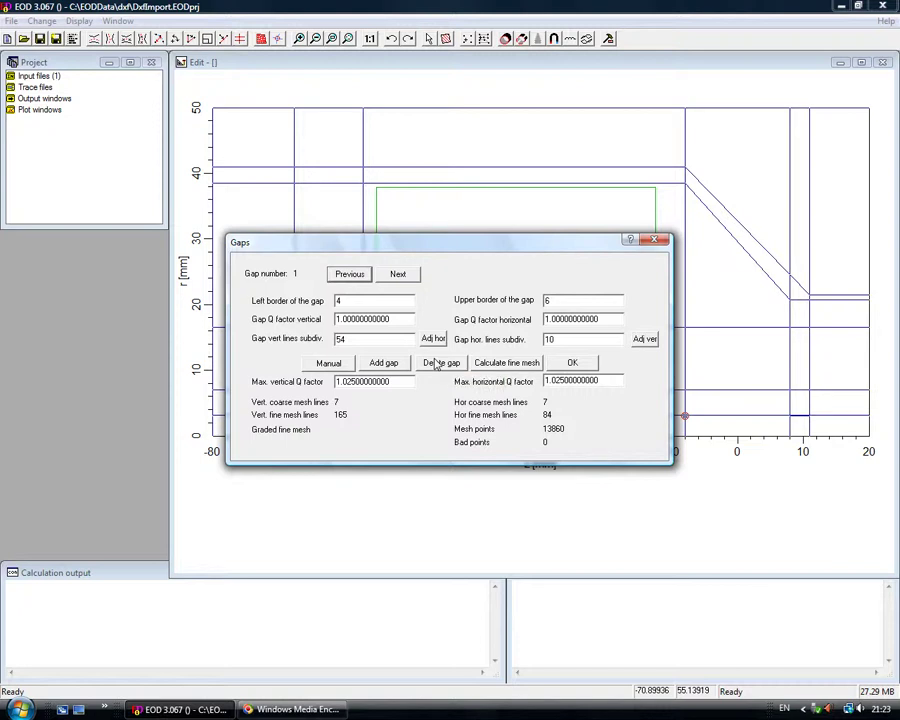
double_click(558, 340)
text(30)
click(645, 340)
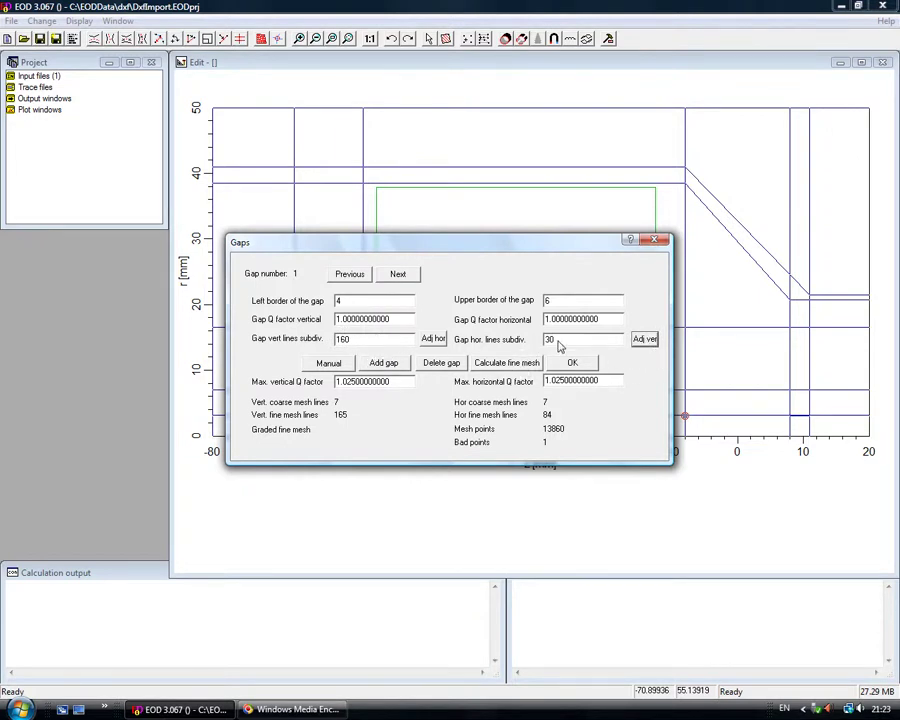
click(505, 364)
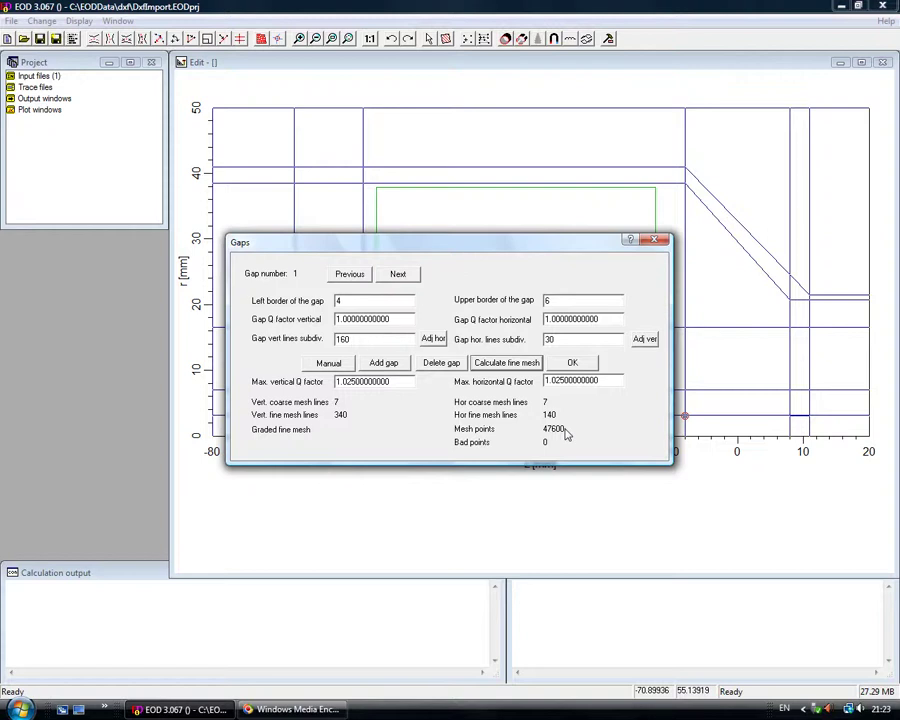
click(572, 364)
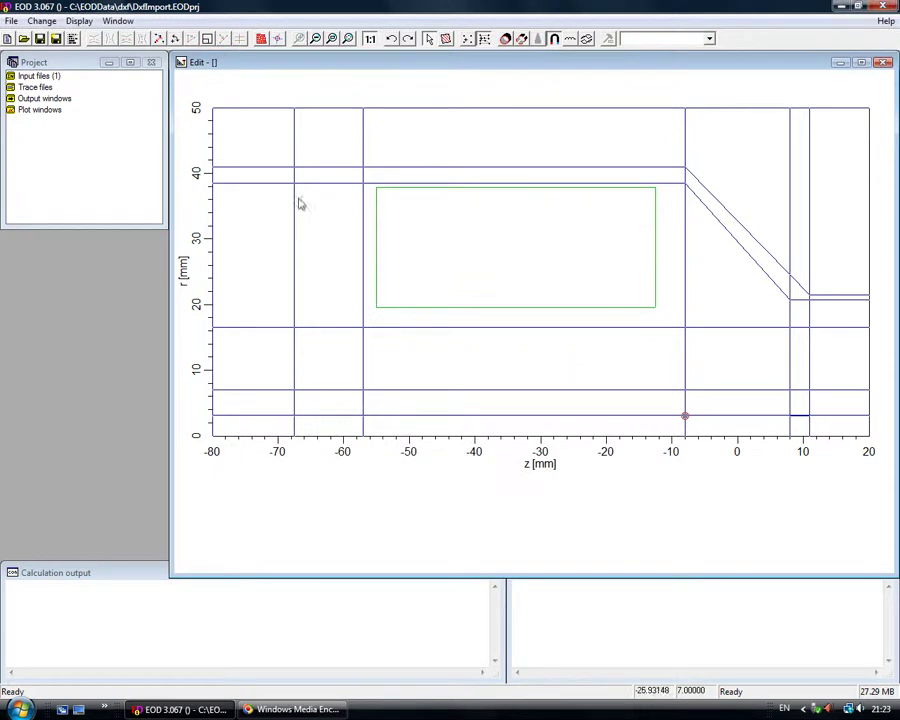
- Examine the fine mesh over the whole model and in a close-up of the gap region near the axis
click(261, 39)
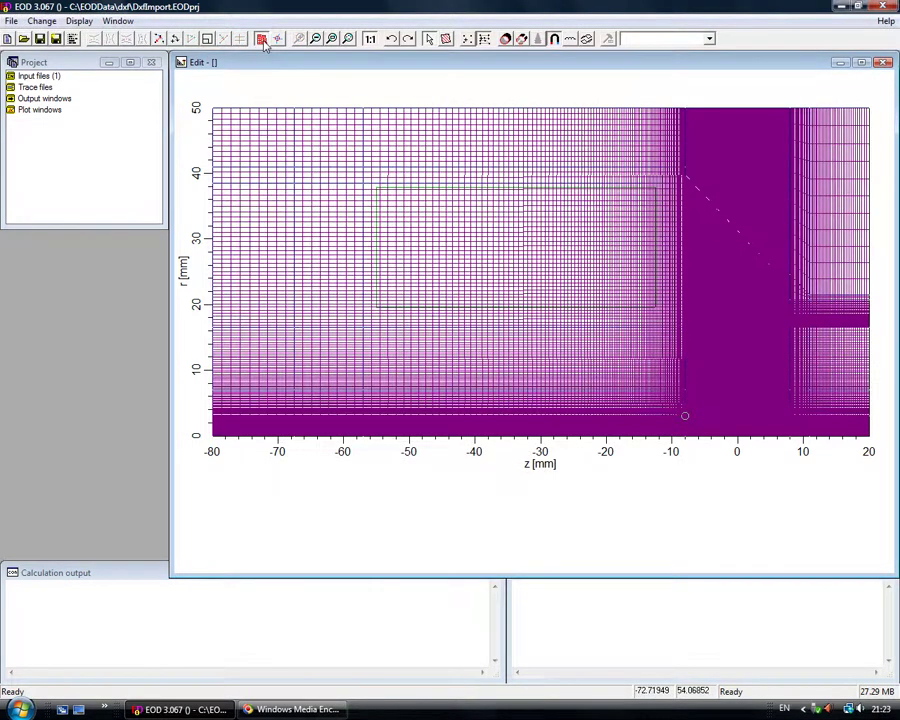
click(261, 39)
drag(666, 402, 807, 458)
right_click(805, 454)
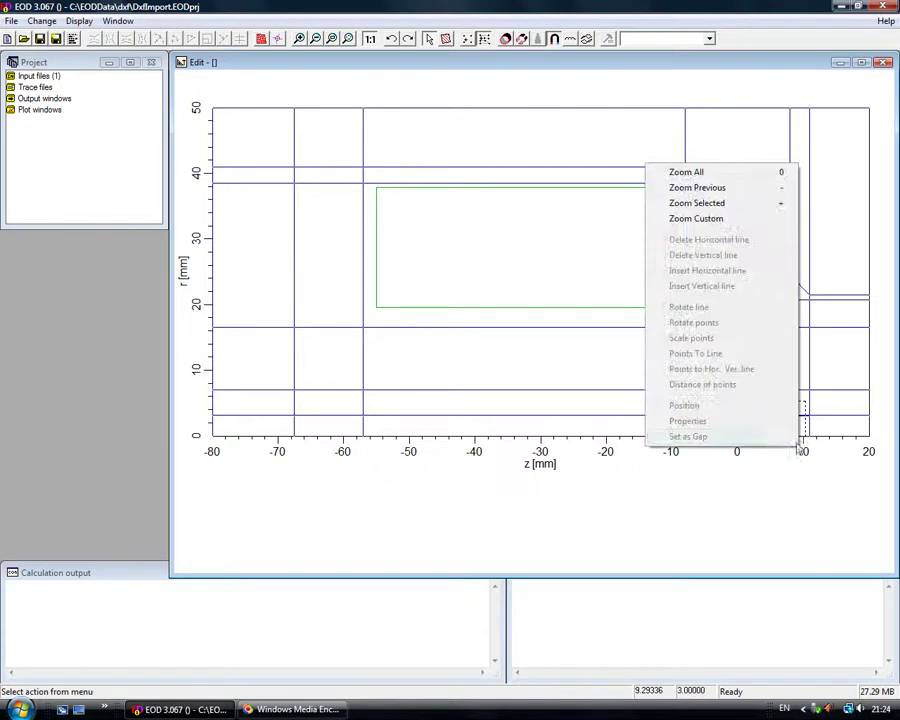
click(697, 204)
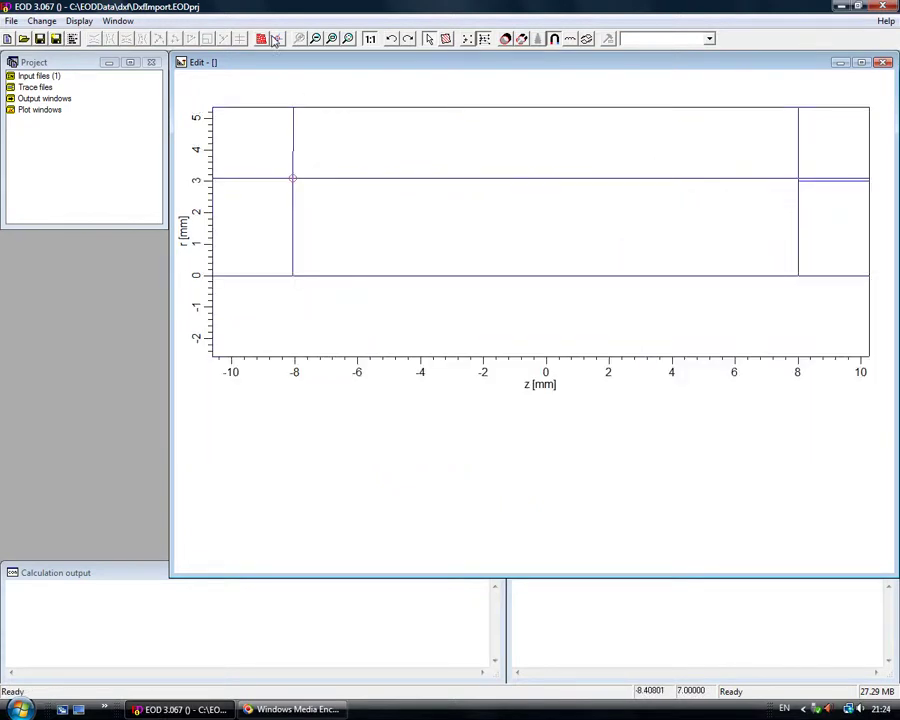
click(262, 39)
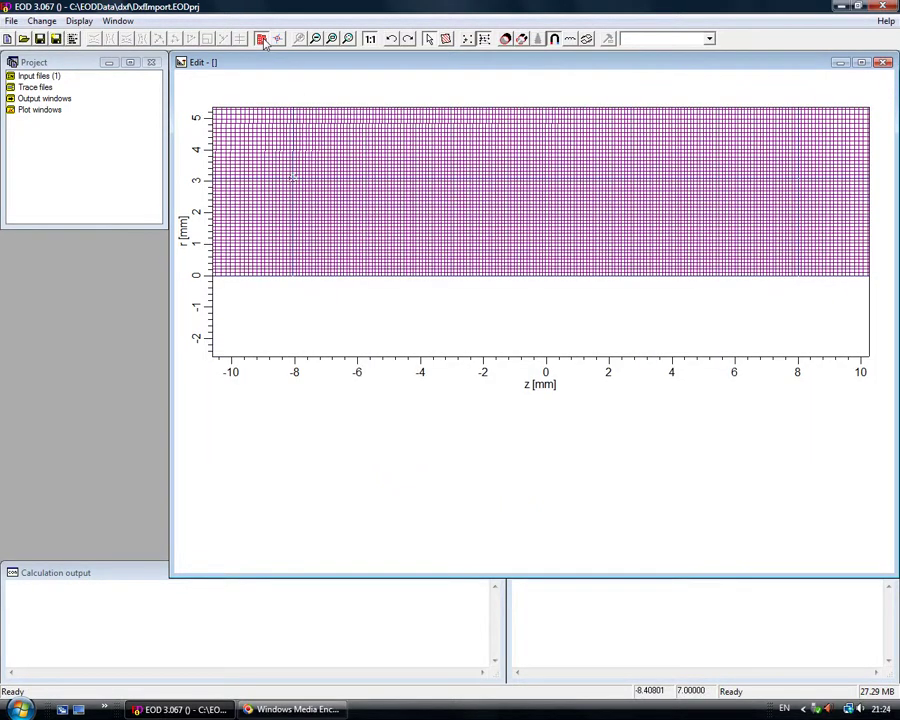
click(263, 40)
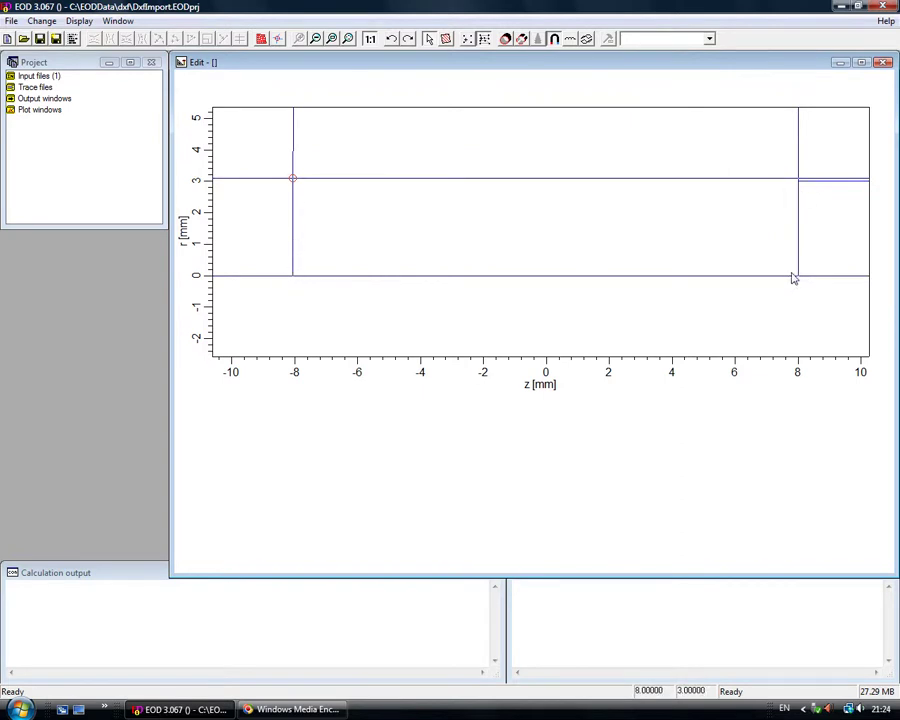
right_click(372, 160)
click(415, 166)
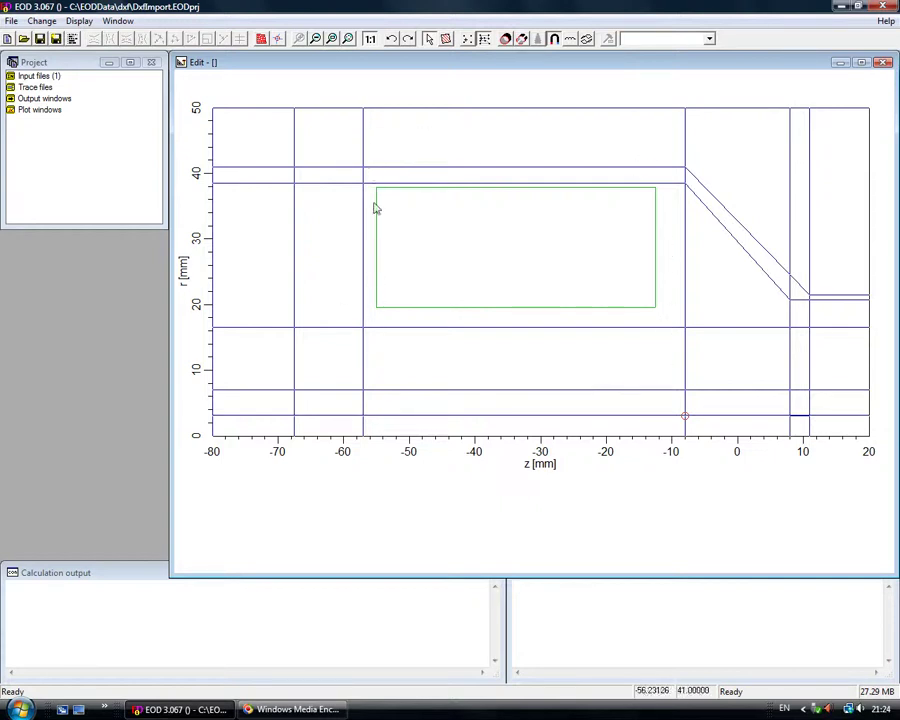
- Insert a horizontal coarse line between r 16.5 and 38.5 mm and a vertical one between z -57 and -8 mm
click(365, 292)
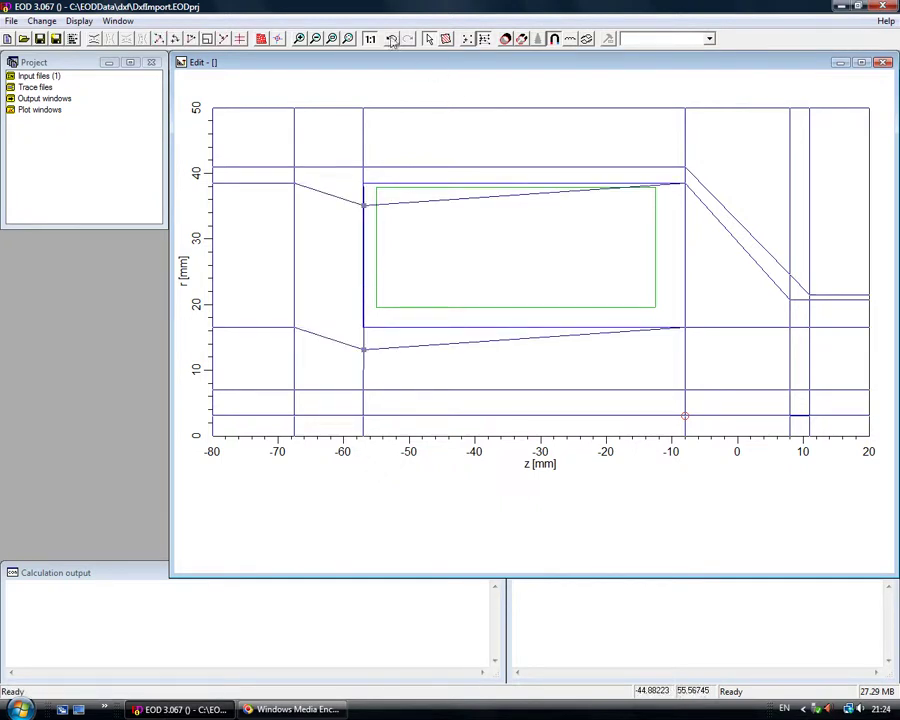
click(392, 40)
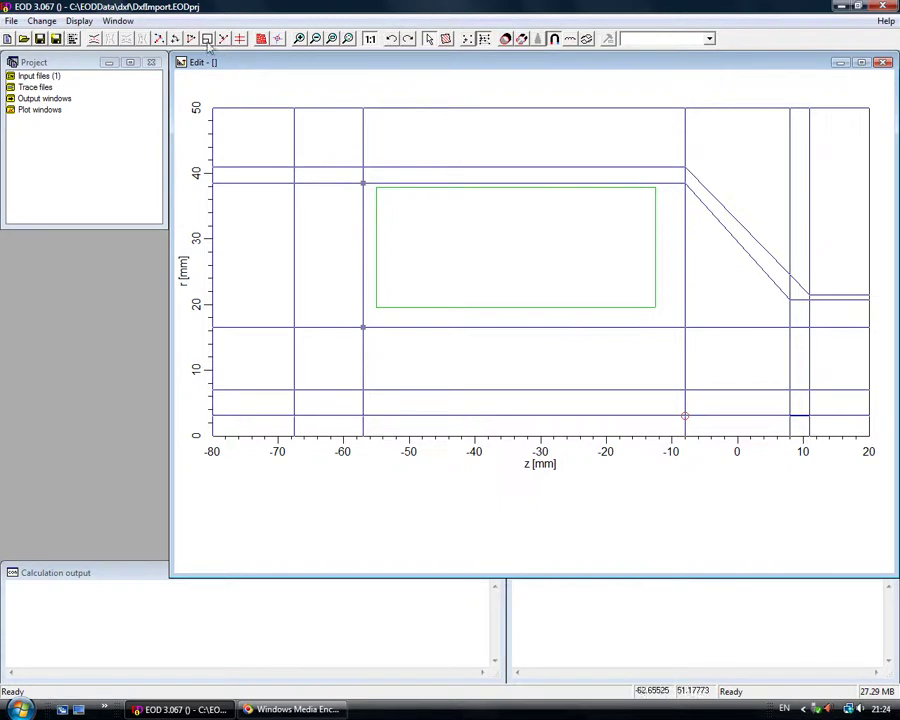
click(95, 40)
click(484, 394)
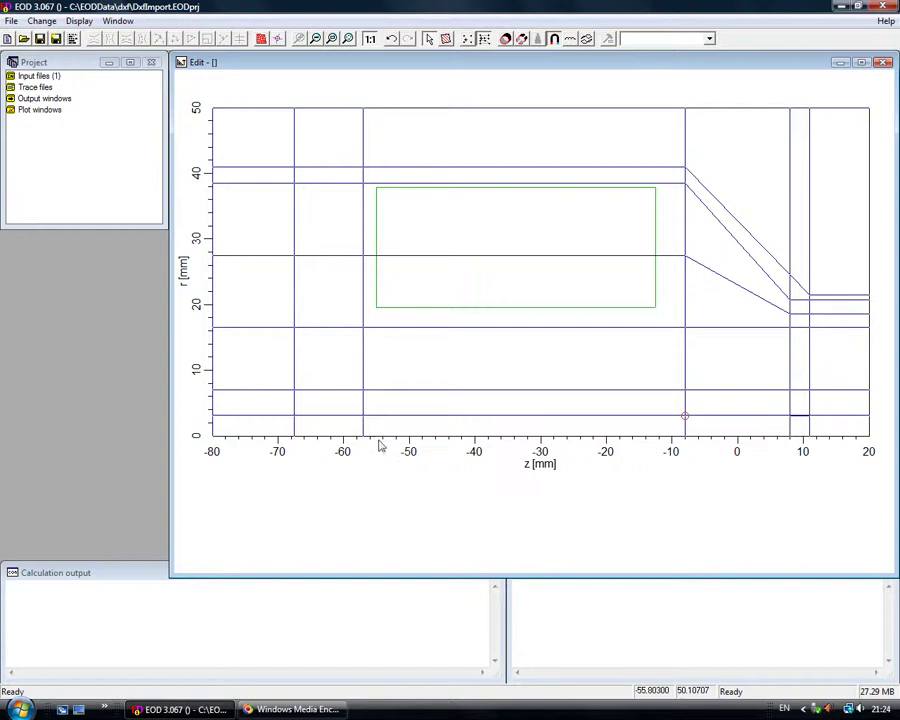
click(394, 257)
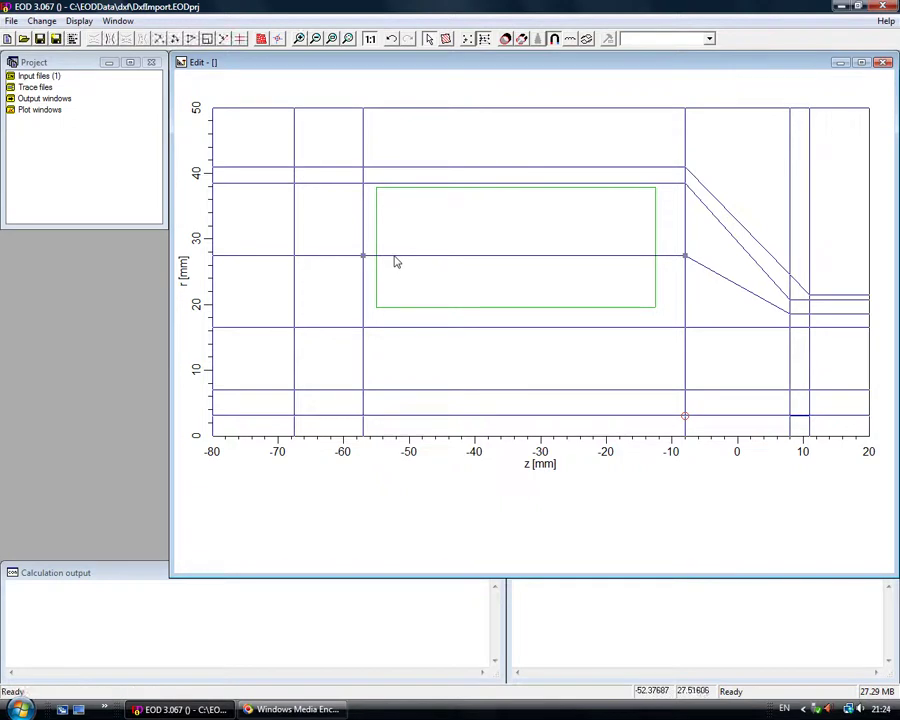
click(112, 40)
click(482, 392)
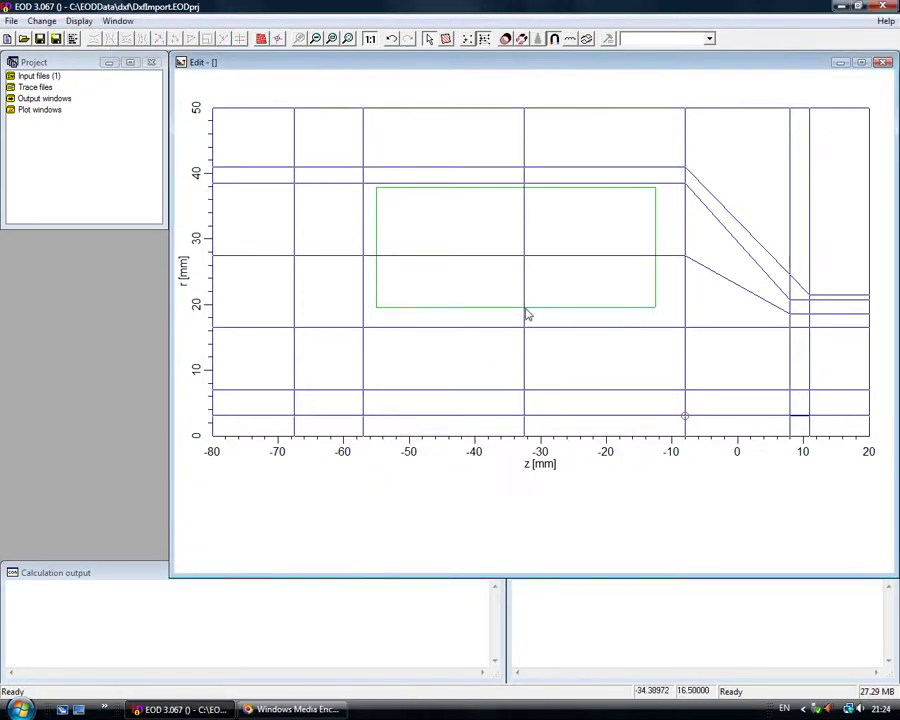
- Snap the new lines' crossing to the green coil's lower corner at z -55 mm and straighten the vertical line over the full height
drag(527, 263, 394, 313)
click(525, 111)
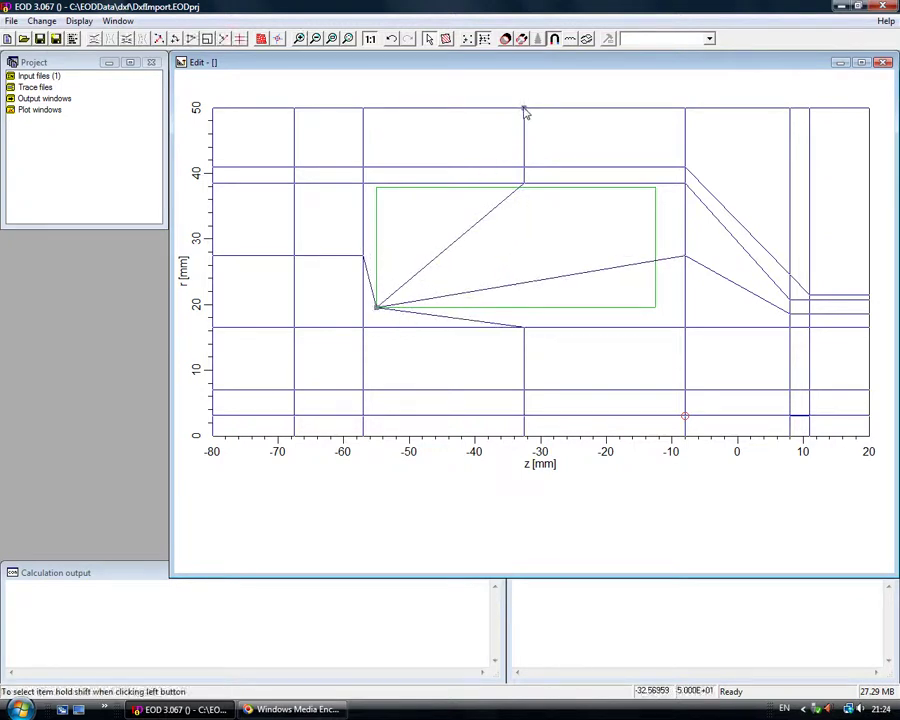
click(172, 38)
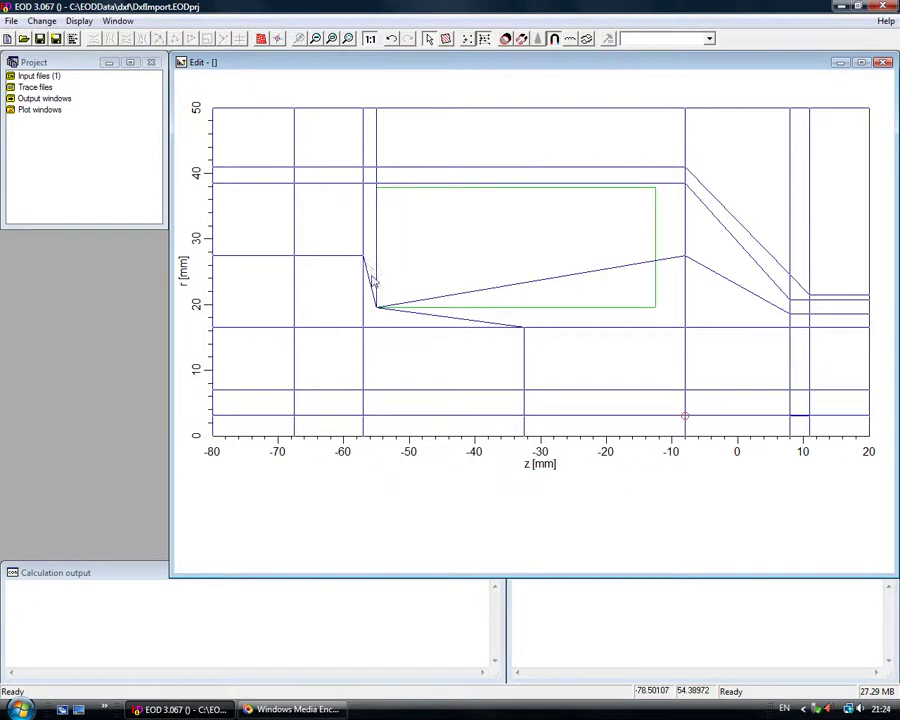
click(524, 436)
click(238, 39)
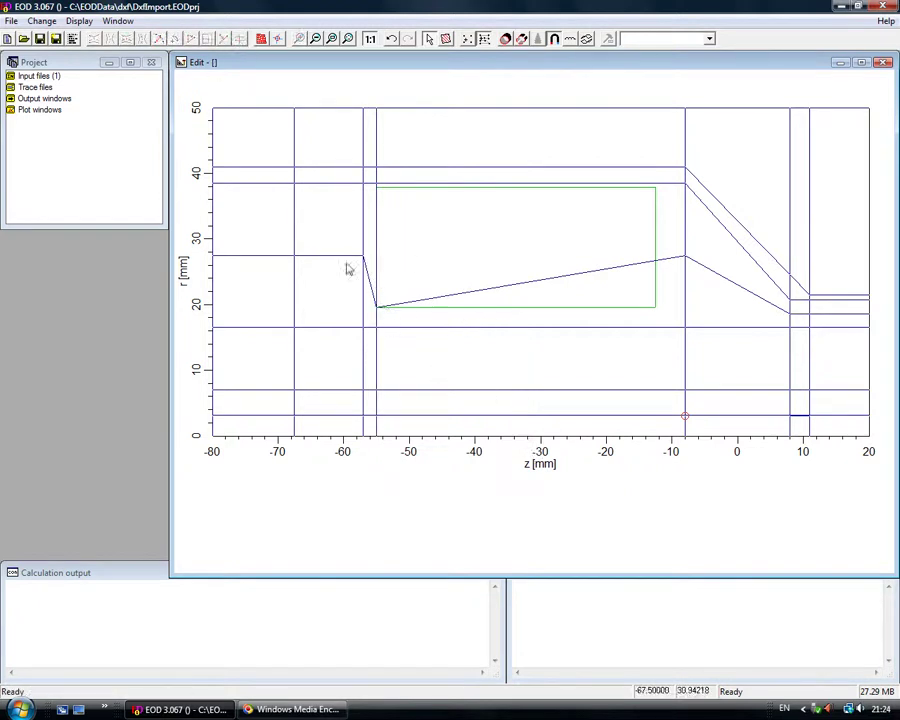
- Straighten the horizontal line through the coil corner at r 19.5 mm across the full mesh width
click(380, 315)
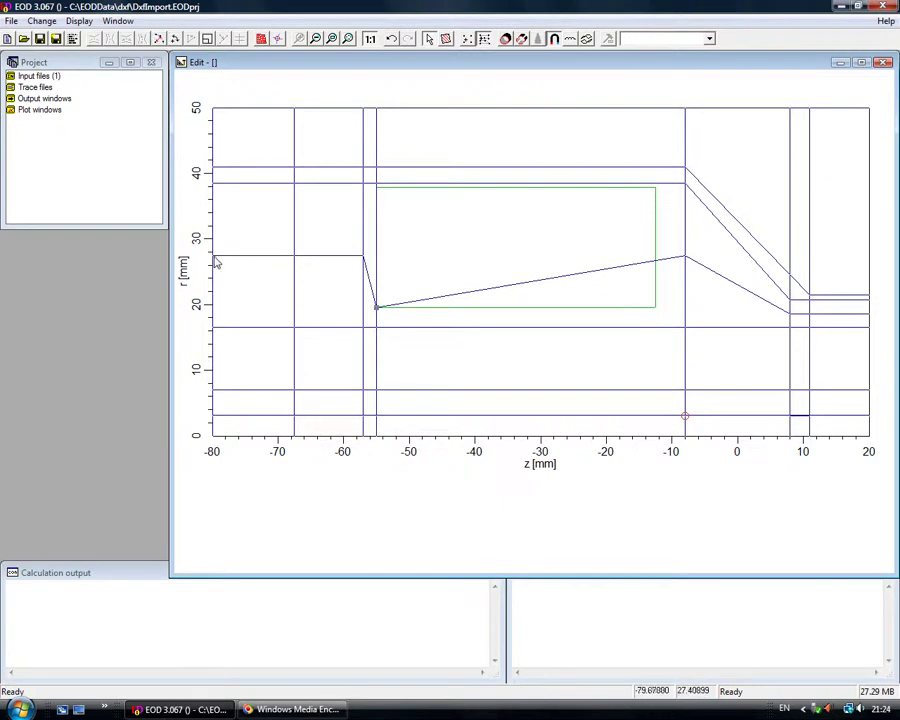
click(238, 40)
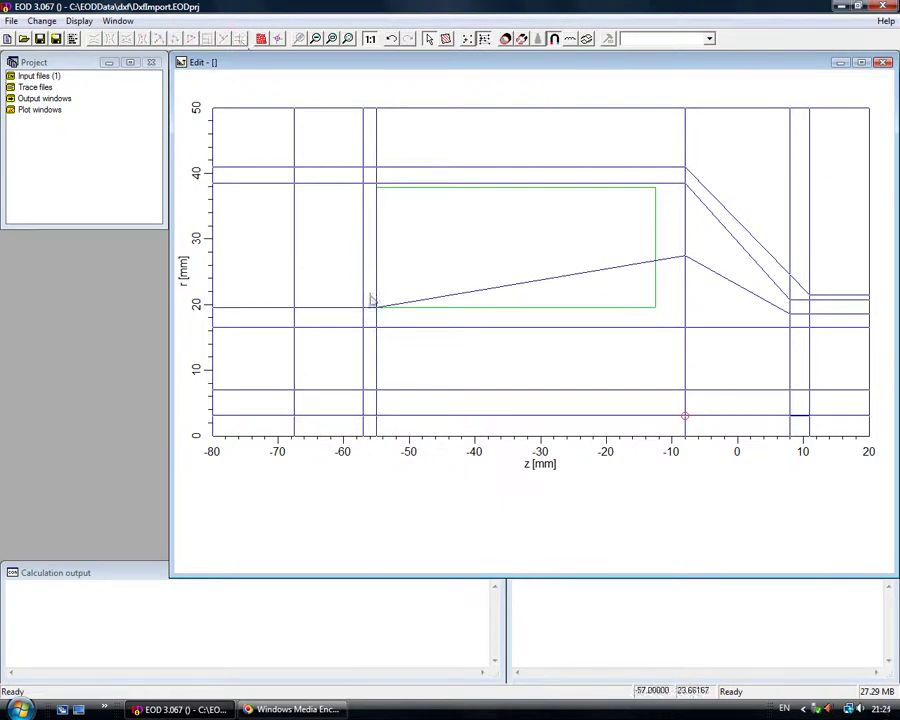
click(376, 308)
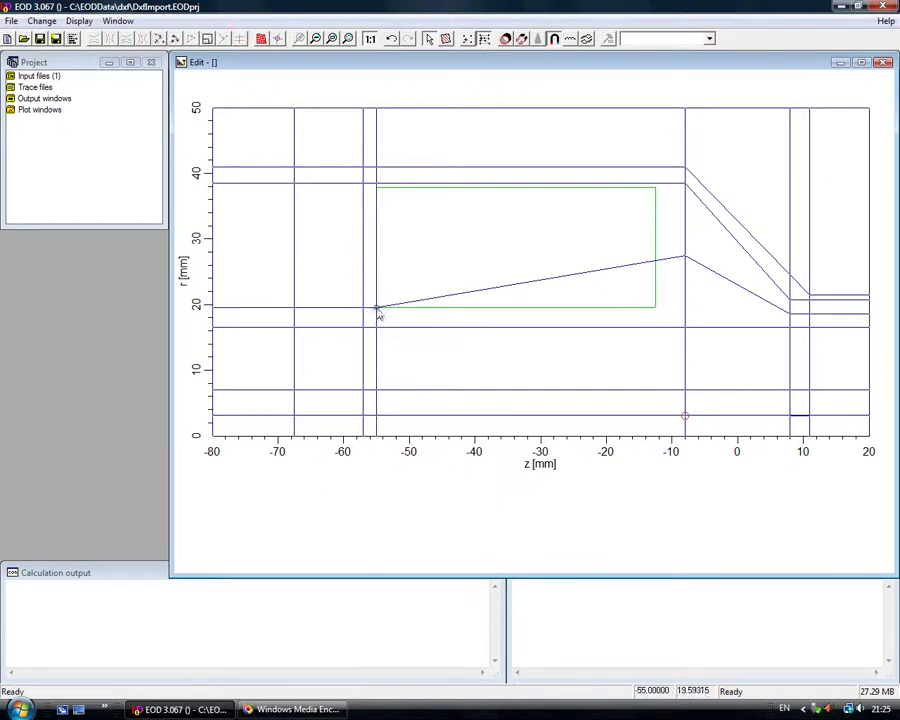
click(871, 318)
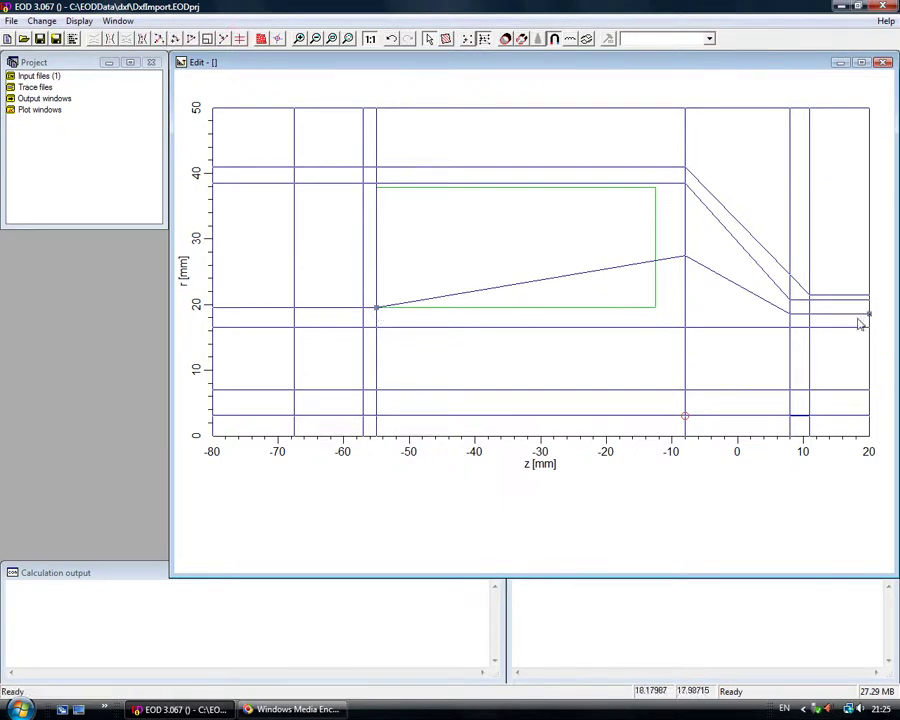
click(242, 40)
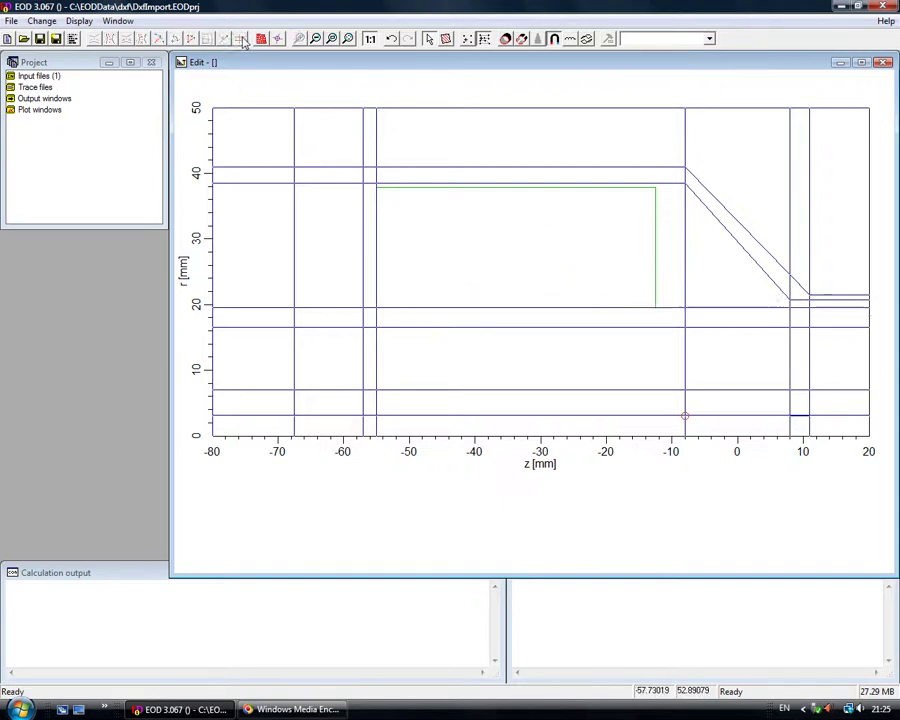
- Undo the accidental shift of the z -55 mm line segment and set the background snap distance to 2 mm
click(379, 212)
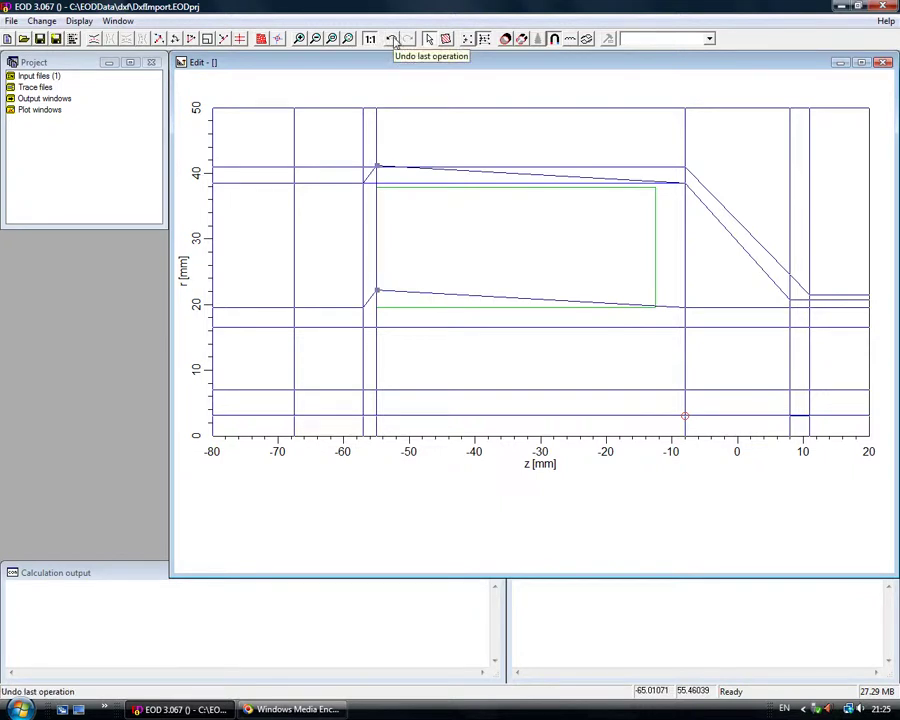
click(393, 39)
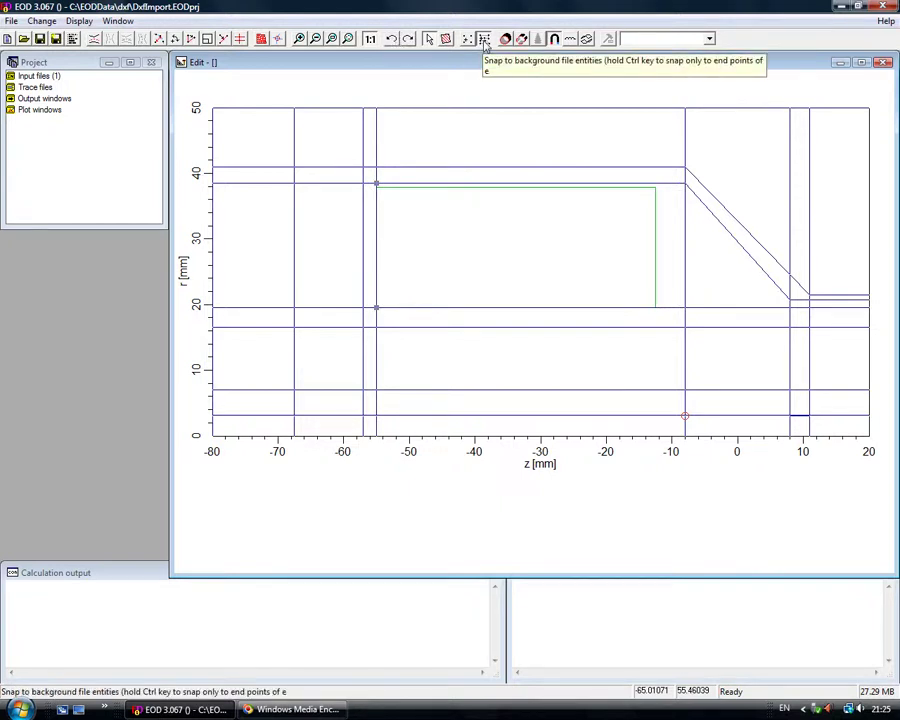
click(485, 42)
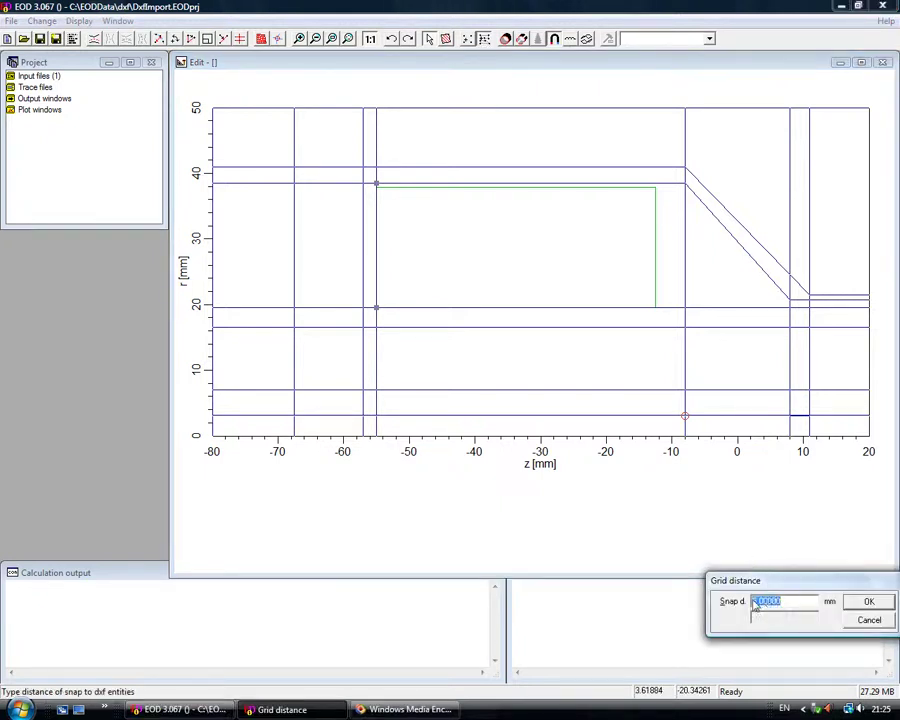
text(2)
click(876, 601)
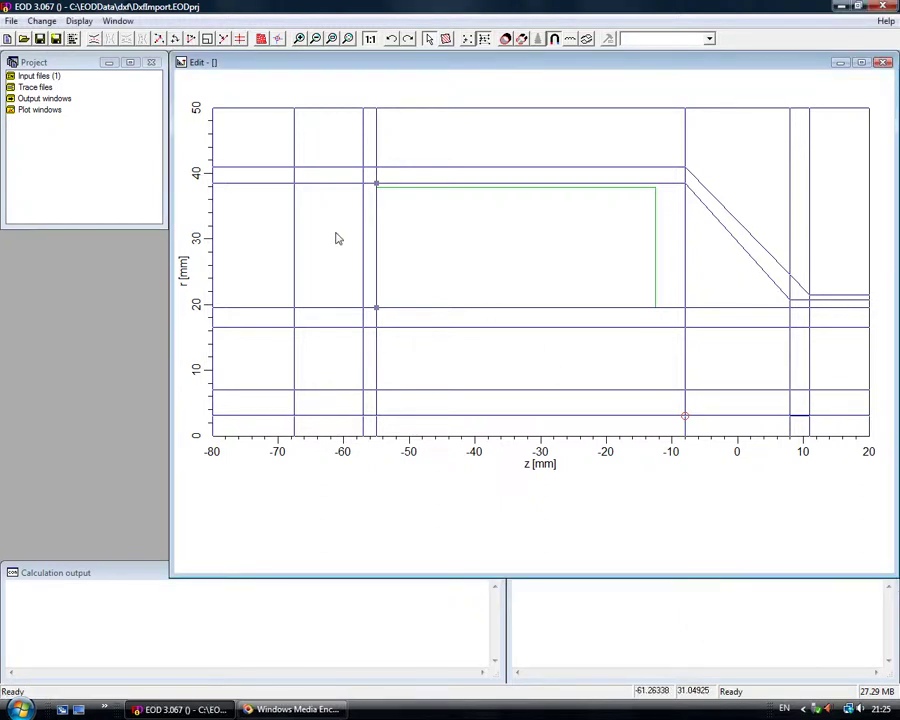
- Insert a horizontal coarse line between r 19.5 and 38.5 mm and snap its z -55 mm point to the coil's upper corner
click(94, 39)
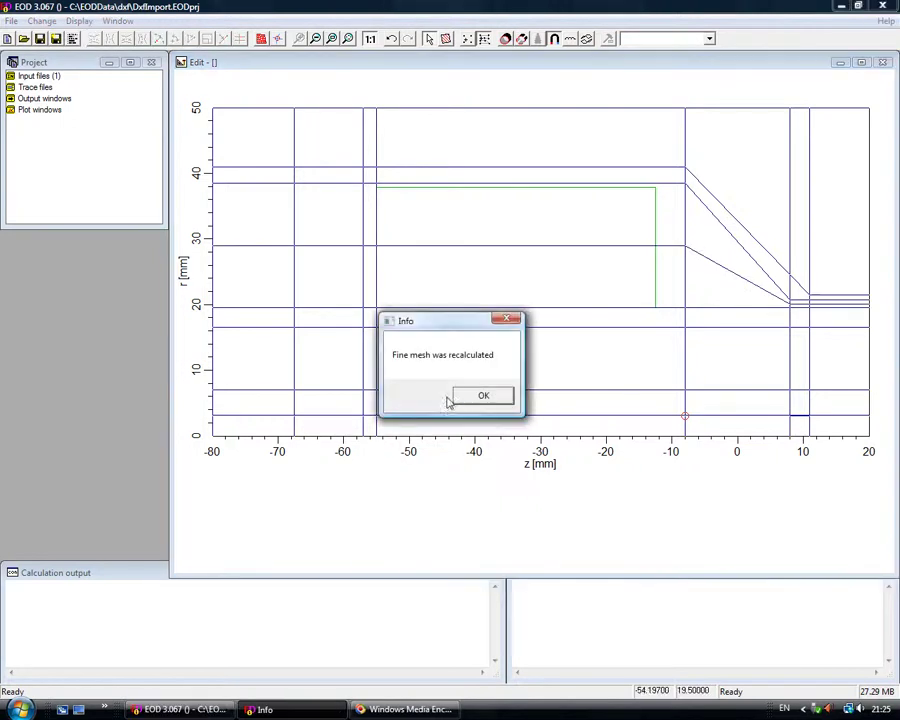
click(482, 394)
drag(378, 250, 381, 197)
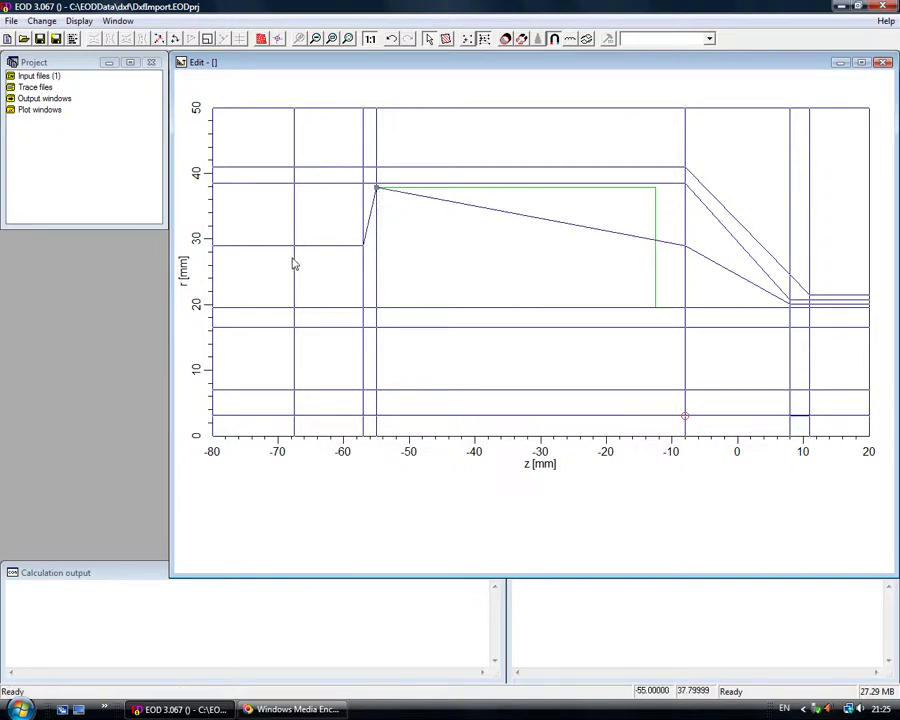
- Straighten the new line horizontally along the coil's upper edge, from the z -80 mm boundary to z -8 mm
click(222, 38)
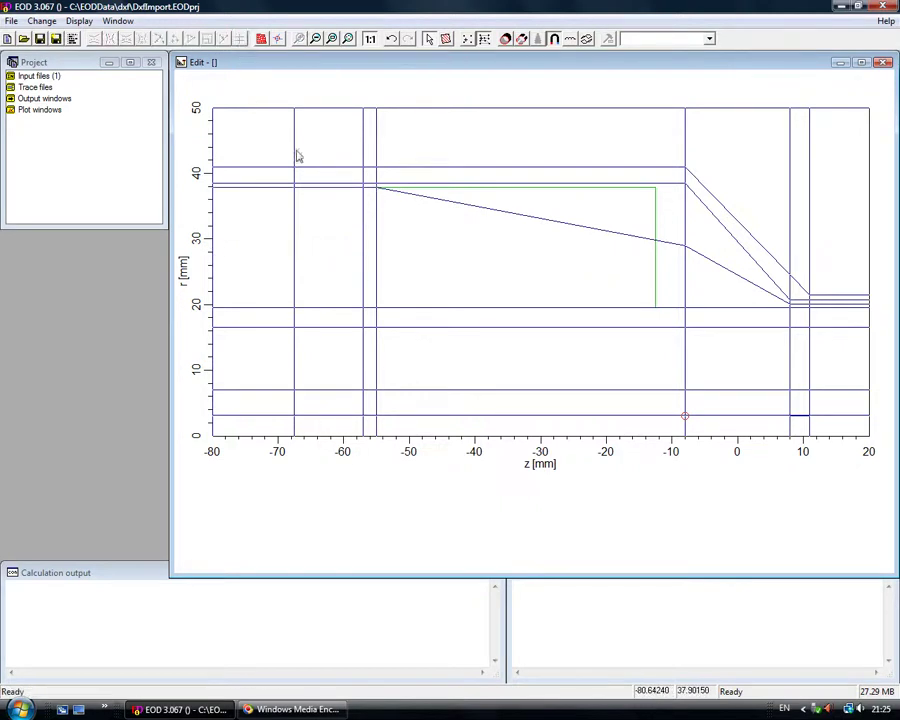
click(378, 190)
click(687, 251)
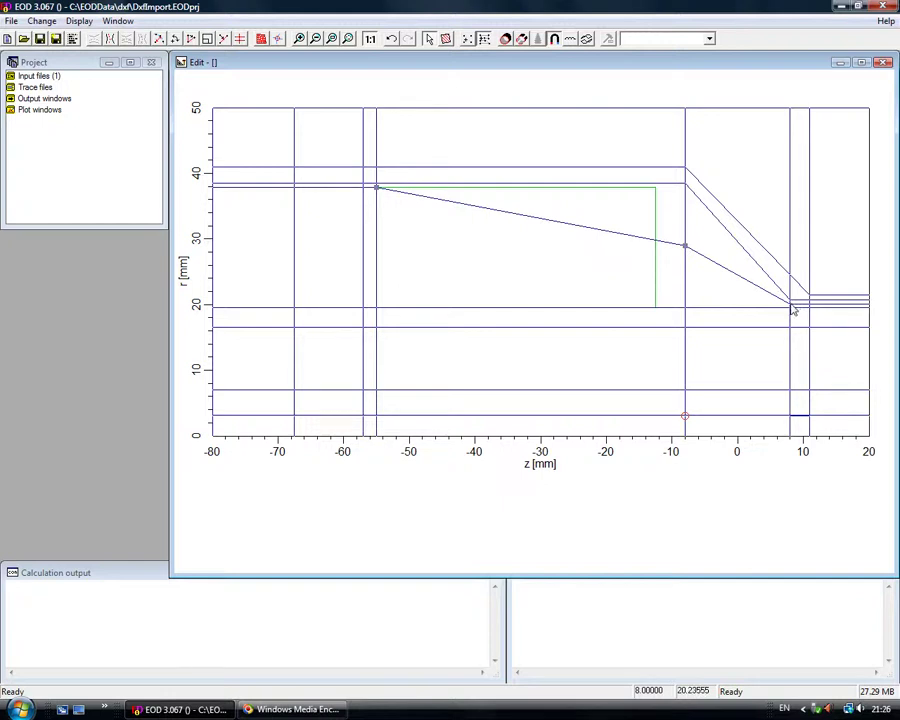
click(241, 39)
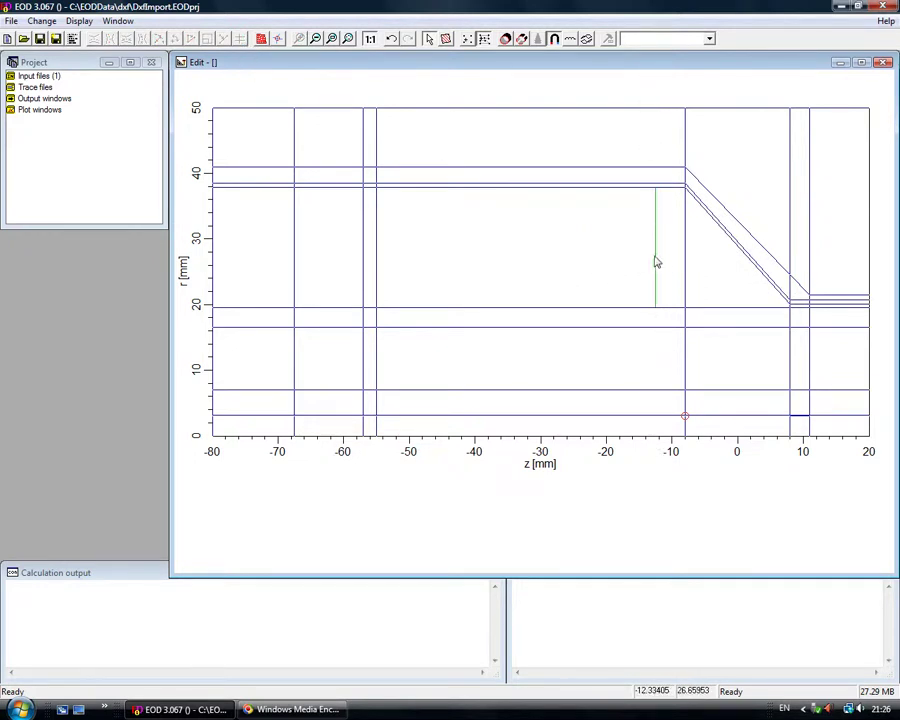
click(624, 188)
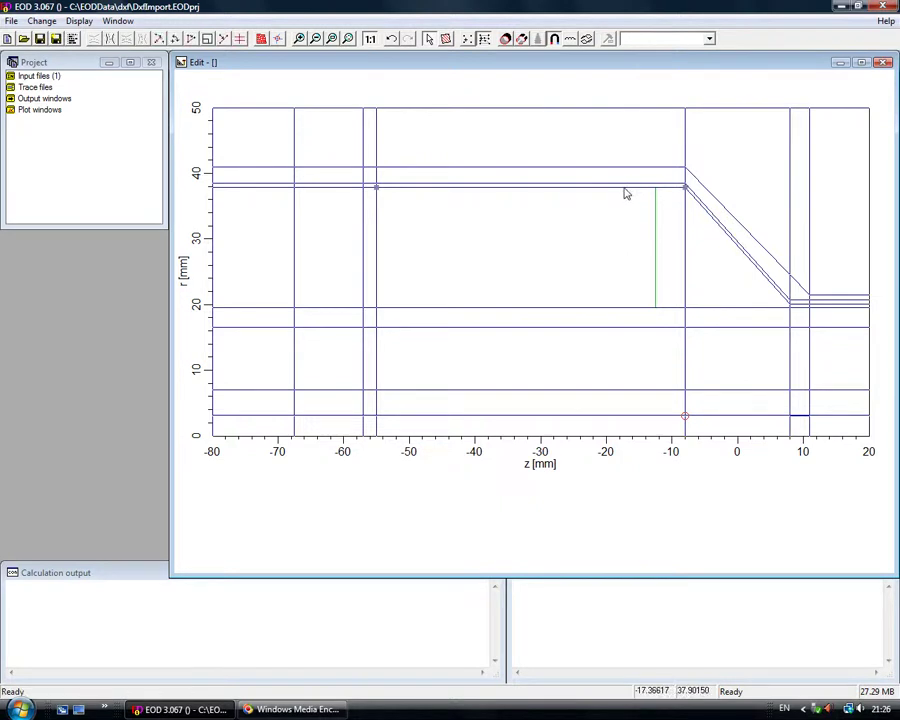
click(240, 40)
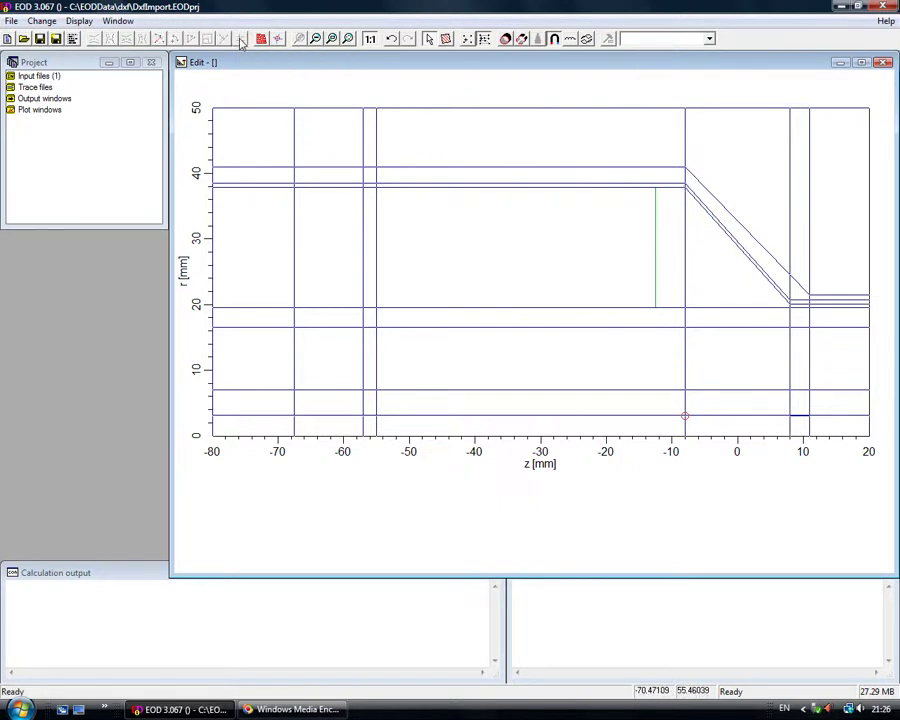
- Insert a vertical coarse line between z -55 and -8 mm and snap its point to the coil's upper corner at z -12.5 mm, r 37.8 mm
click(479, 189)
click(116, 40)
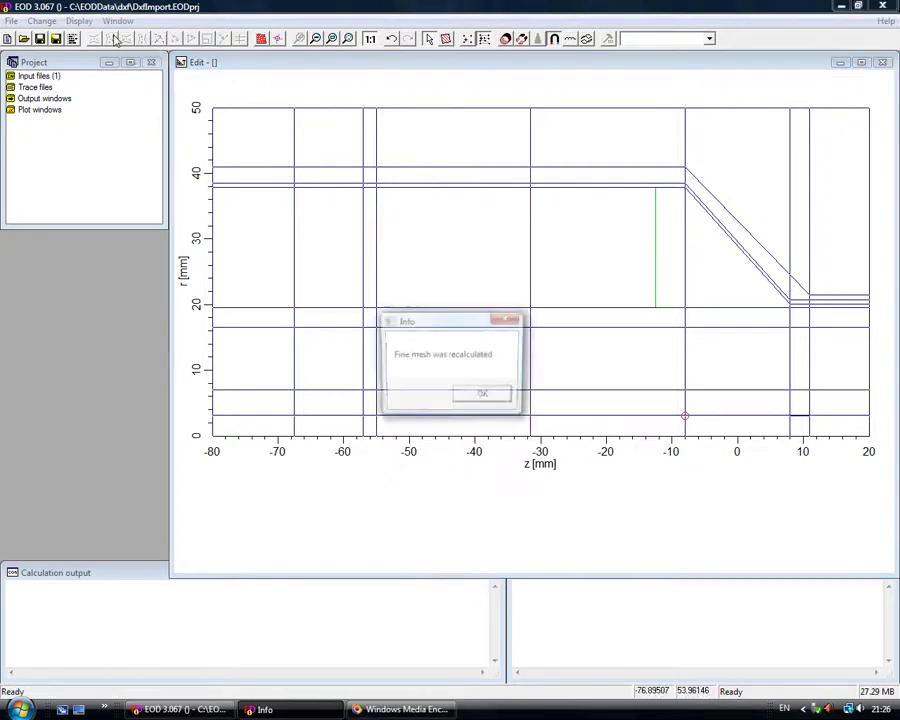
click(484, 395)
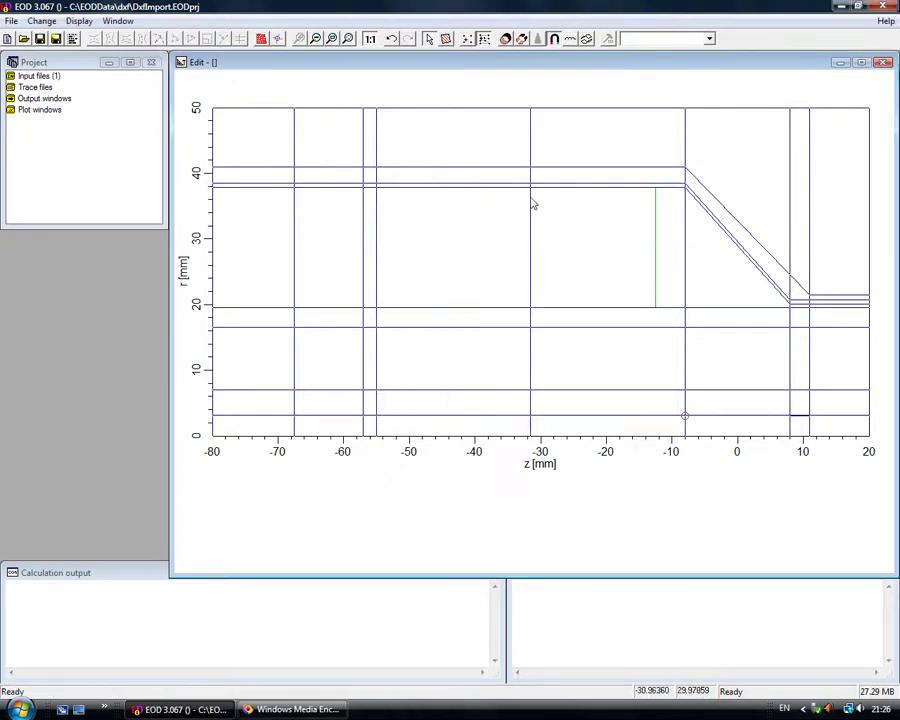
drag(531, 193, 654, 191)
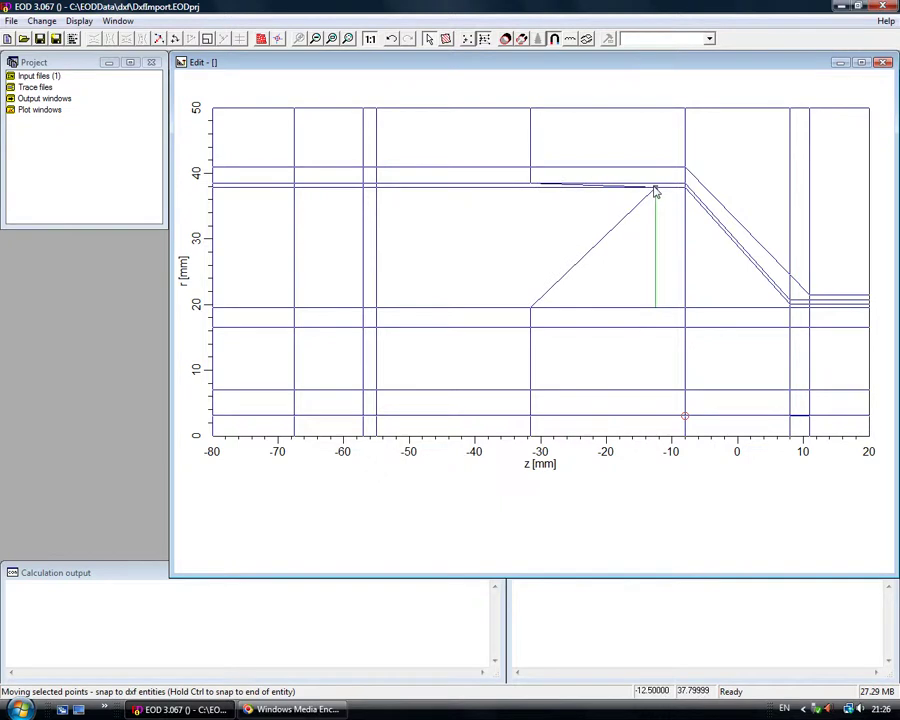
- Straighten the new vertical line at z -12.5 mm from the coil corner up to r 50 mm and down to the axis
ctrl+click(531, 109)
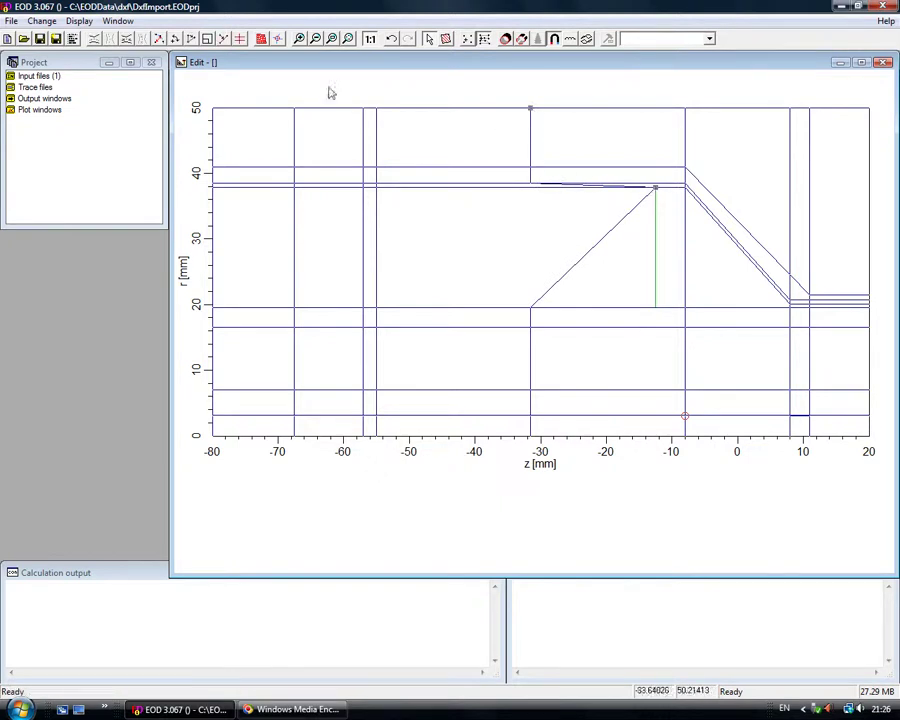
click(245, 41)
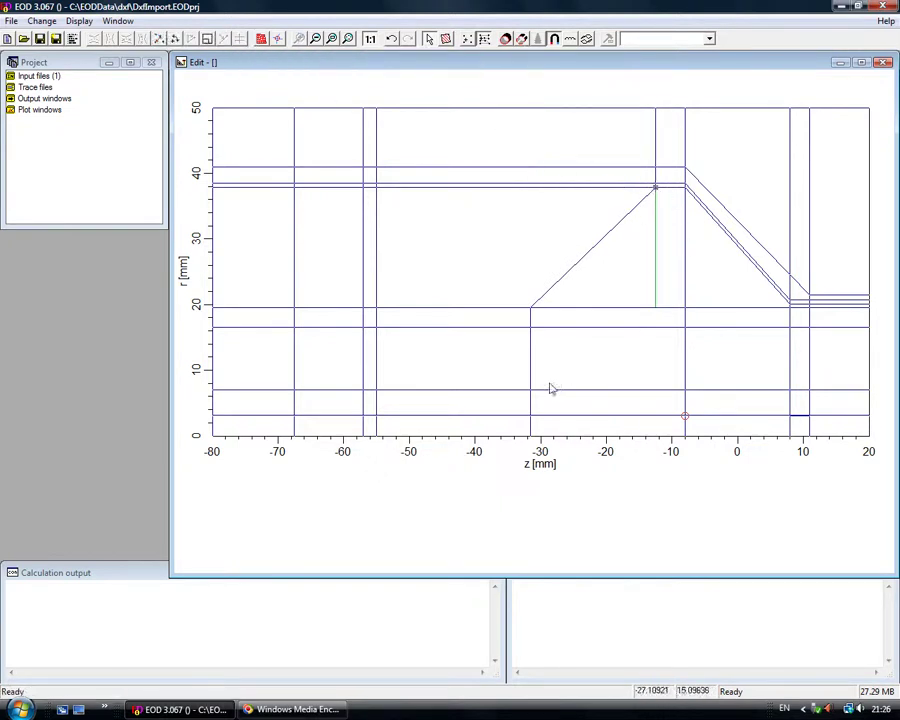
ctrl+click(530, 436)
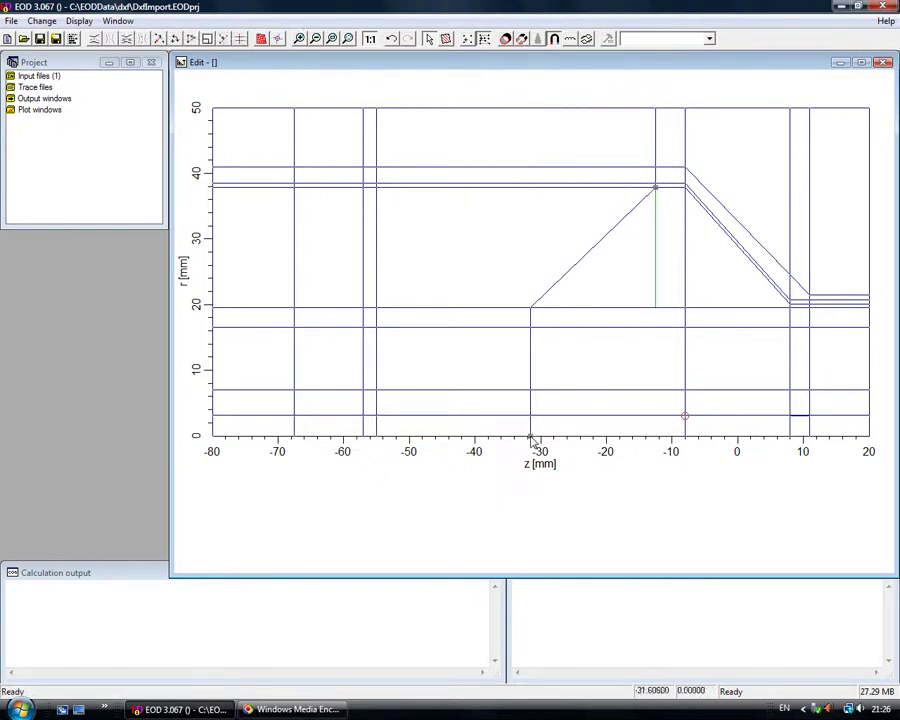
click(241, 39)
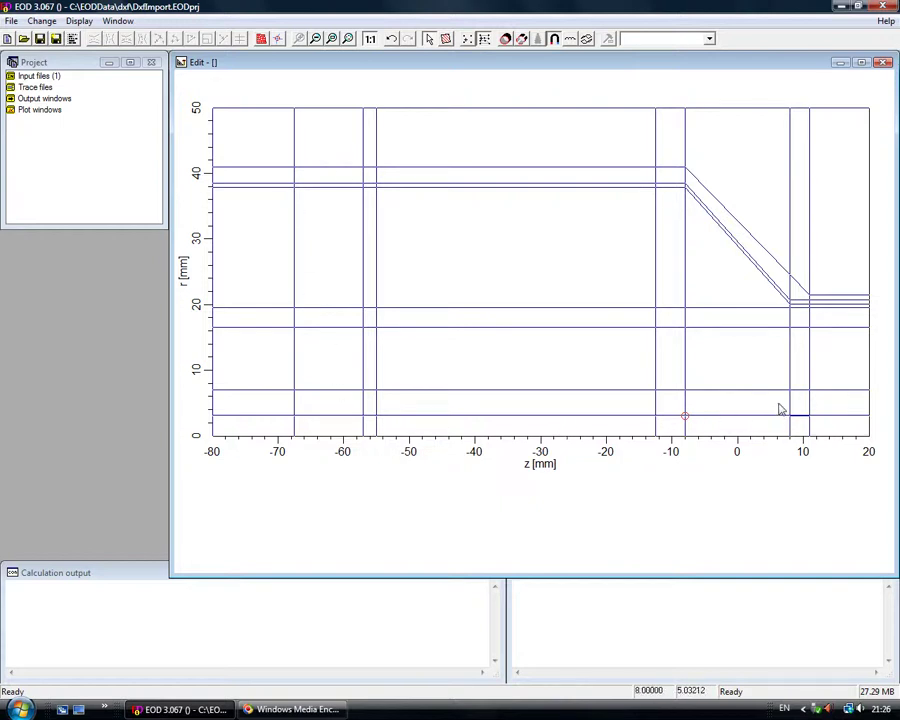
- Snap the z 8 mm mesh point of the lowest coarse line to the background edge at r 3 mm
drag(779, 406, 803, 428)
right_click(818, 450)
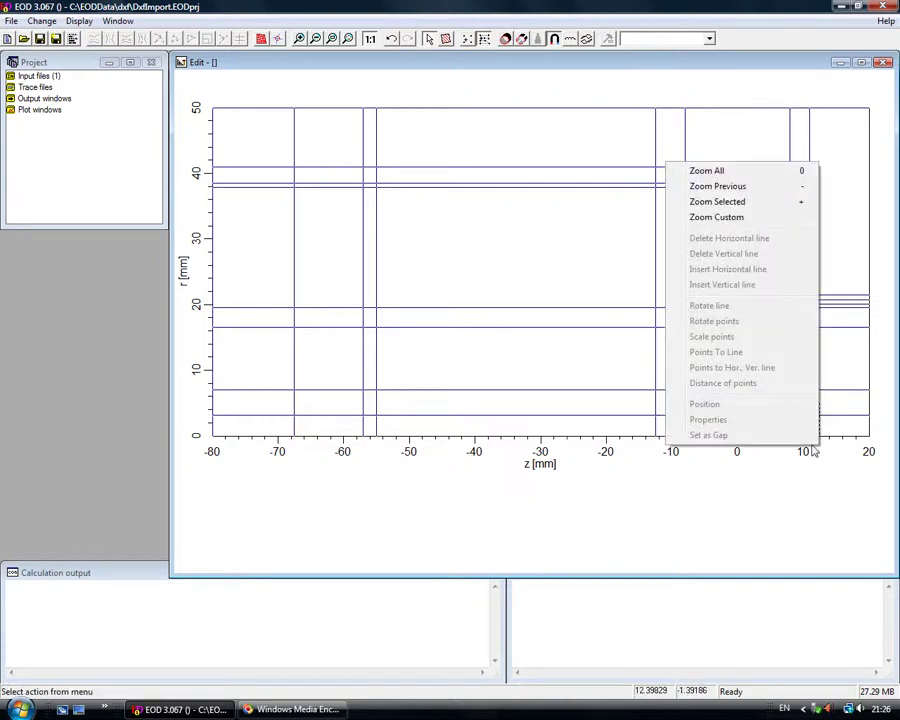
click(738, 202)
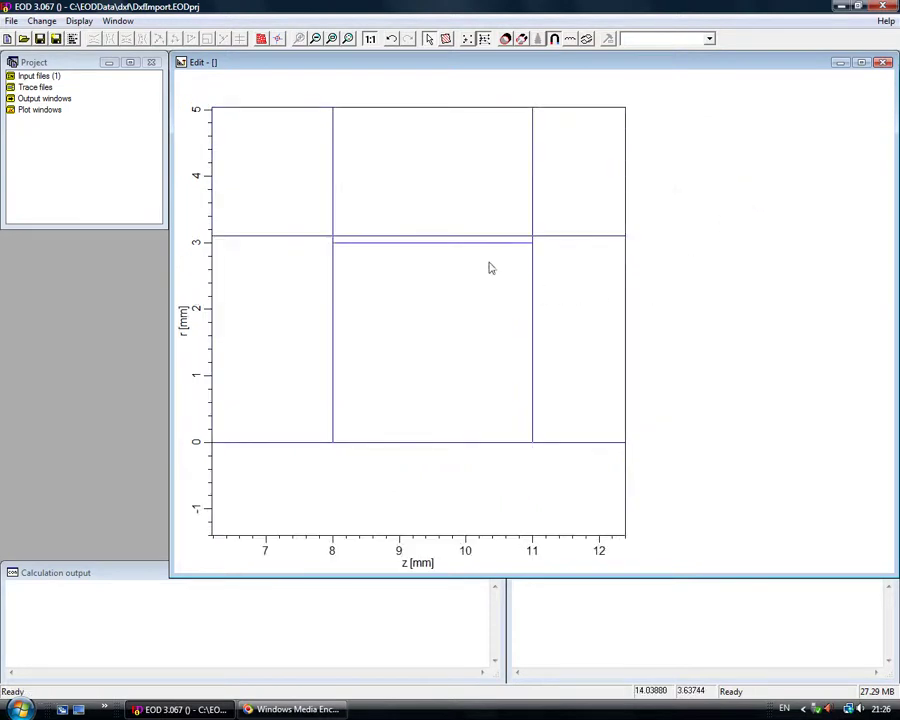
drag(334, 238, 333, 248)
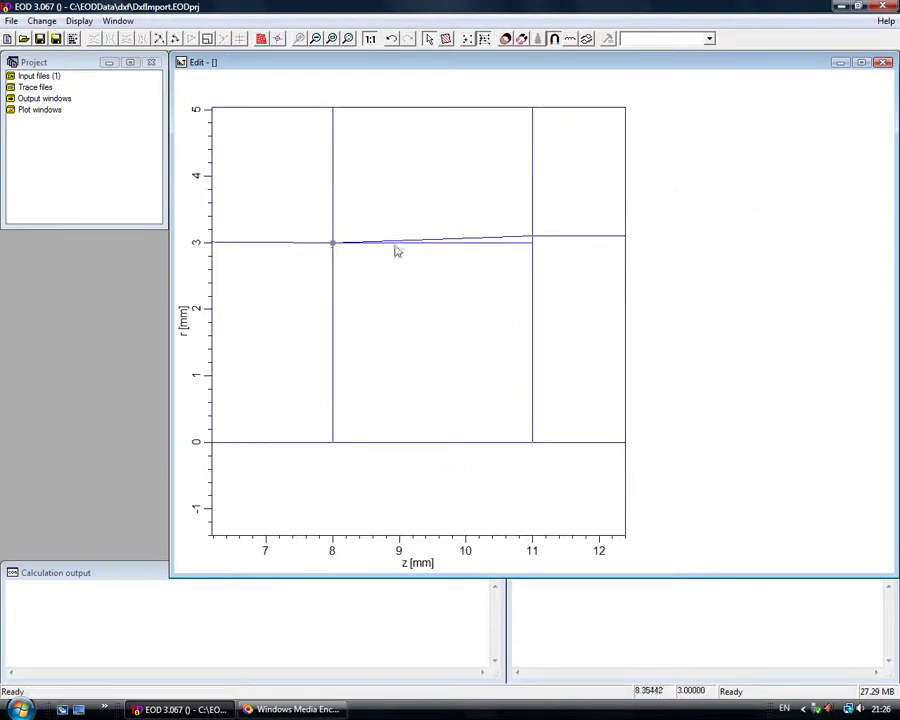
click(334, 245)
right_click(345, 236)
click(382, 258)
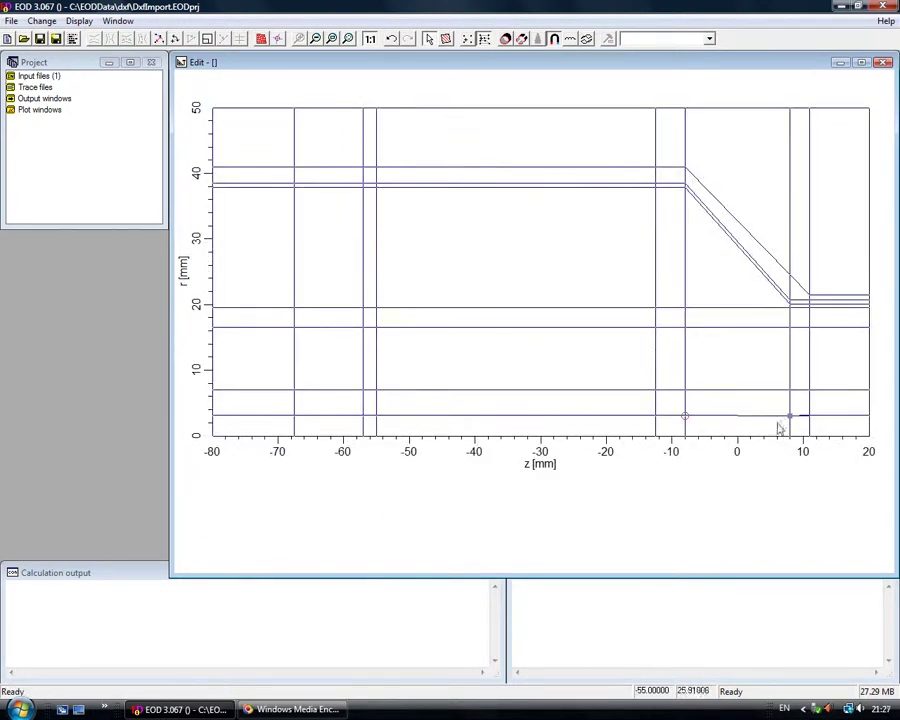
- Straighten the lowest coarse line horizontally from its z 8 mm point to the z -80 mm and z 20 mm boundaries
click(215, 420)
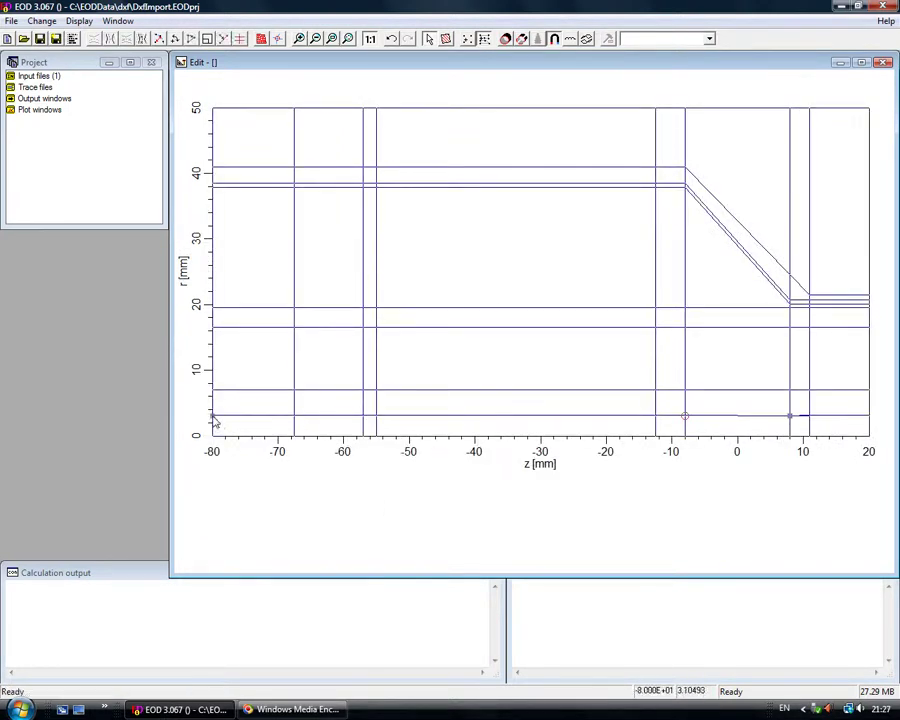
click(240, 39)
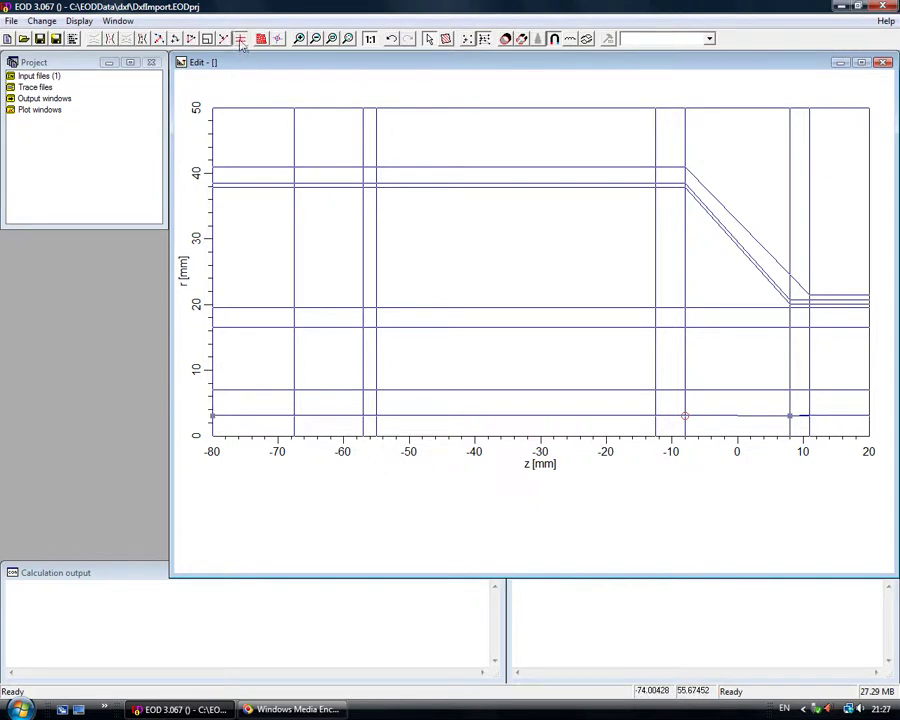
click(789, 418)
shift+click(870, 417)
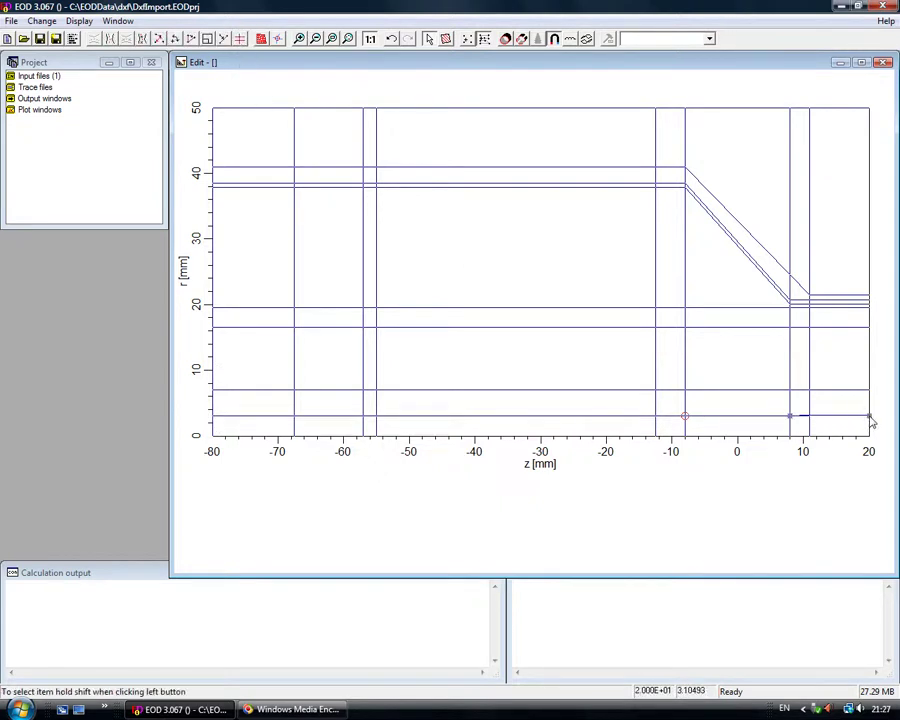
click(239, 39)
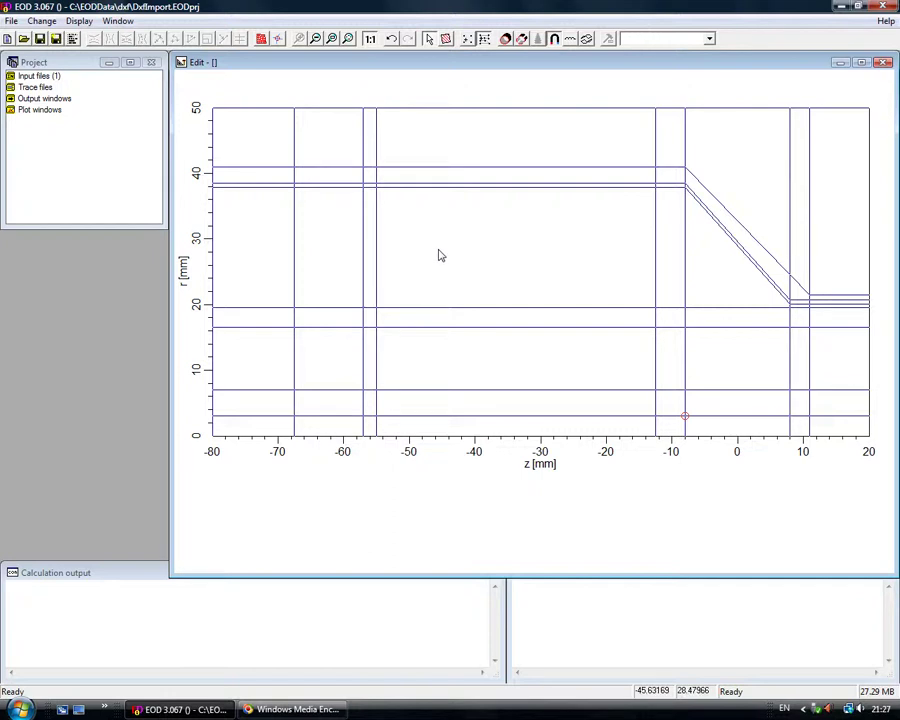
- Save the mesh as the input file dxfimported in the dxf folder
click(39, 39)
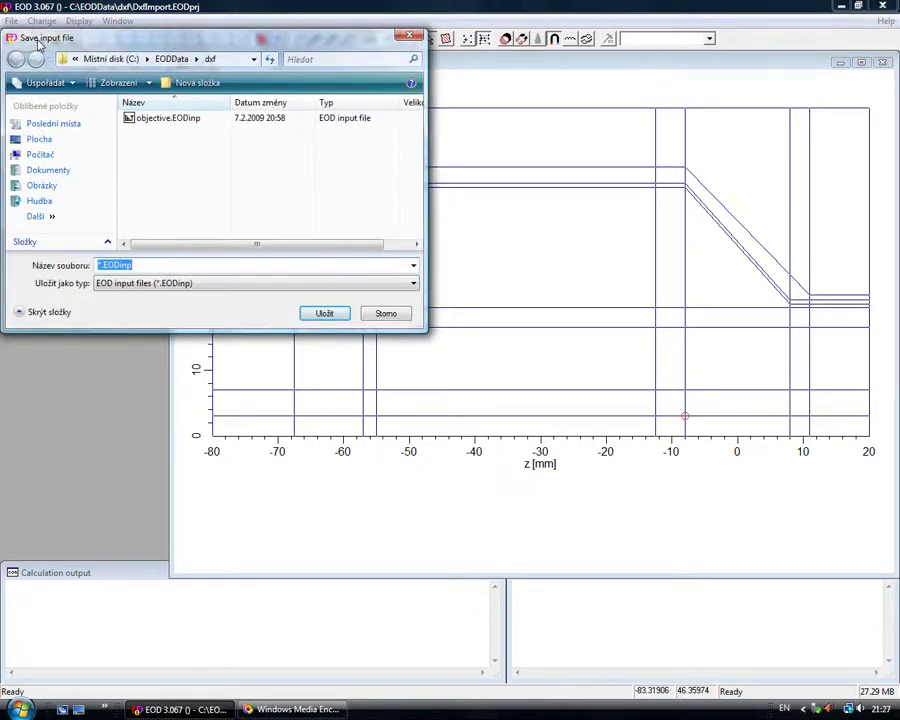
text(dx)
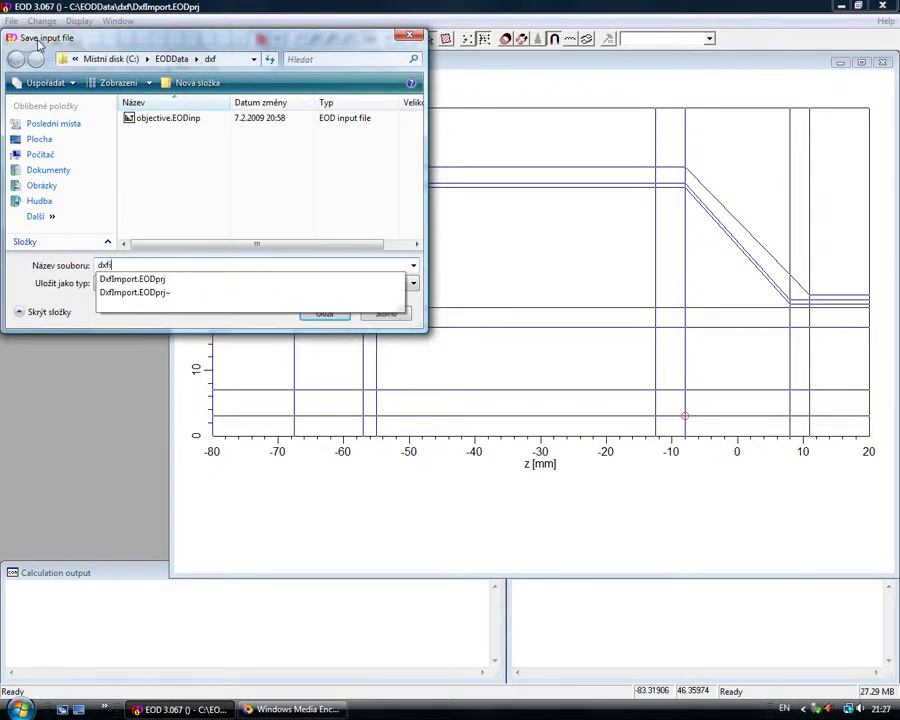
text(fimported)
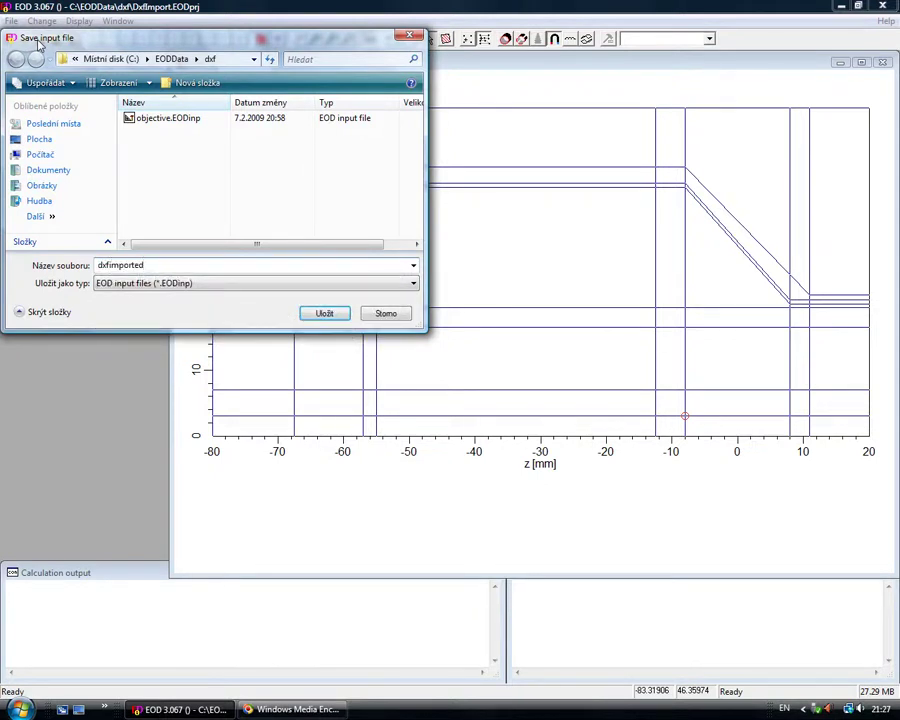
key(Return)
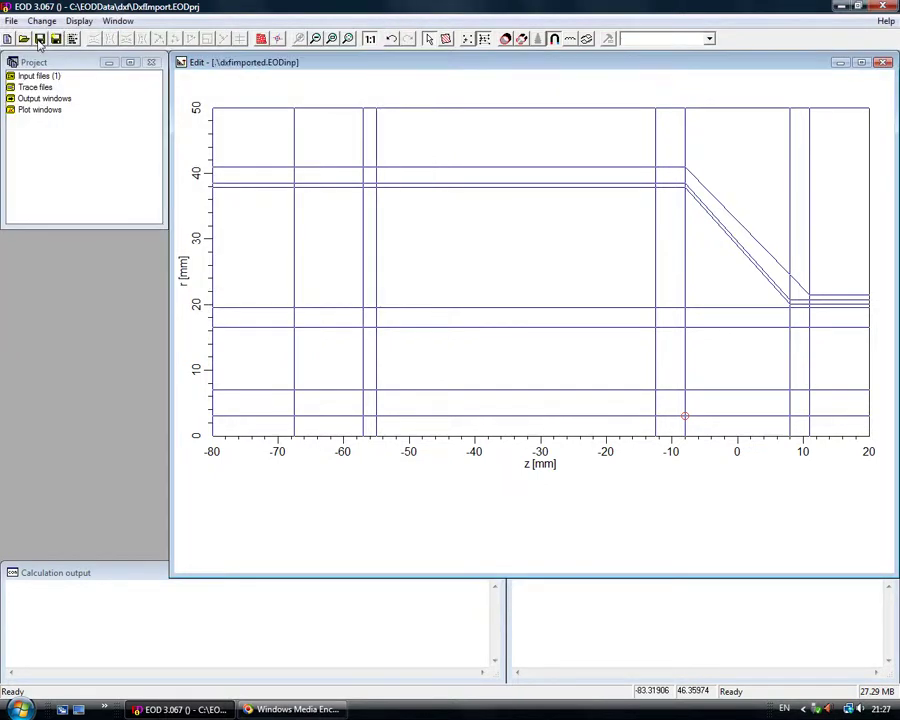
- Switch to material editing and rename the General Iron material as "Magnetic circuit"
click(447, 40)
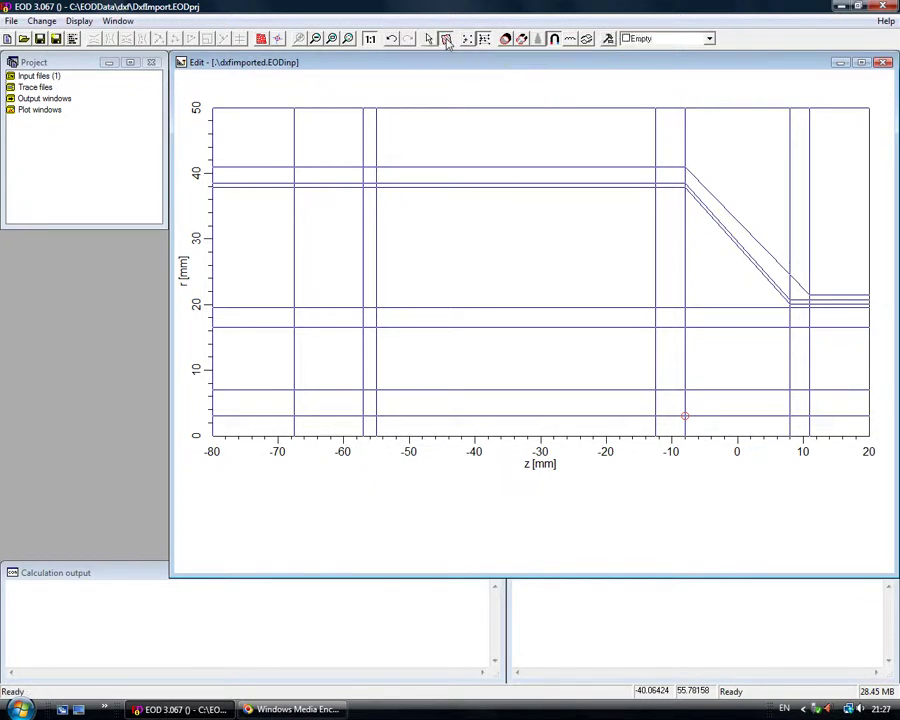
click(609, 40)
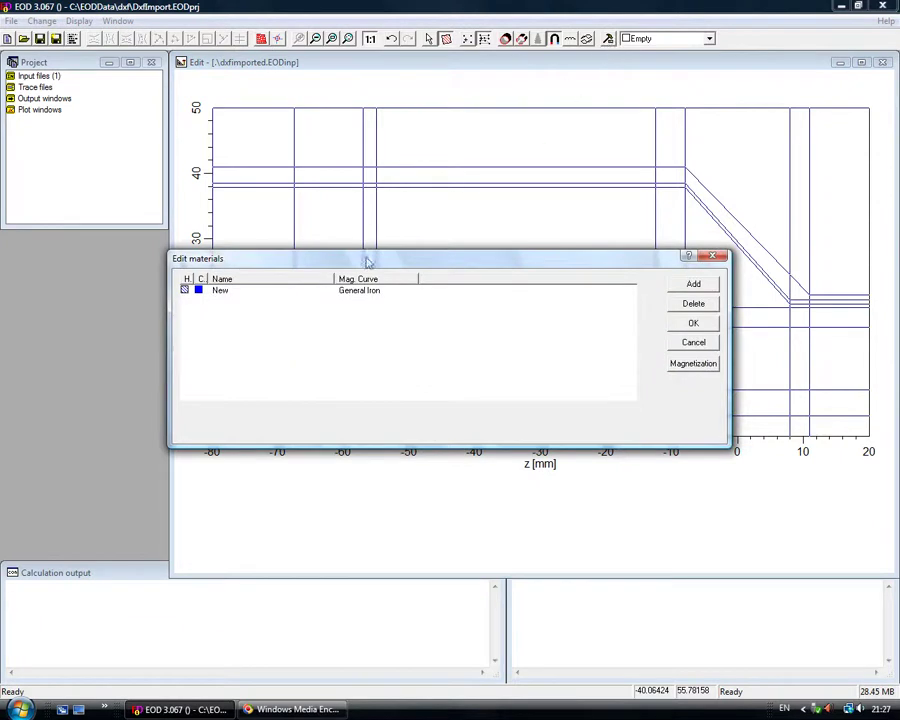
click(229, 292)
click(229, 292)
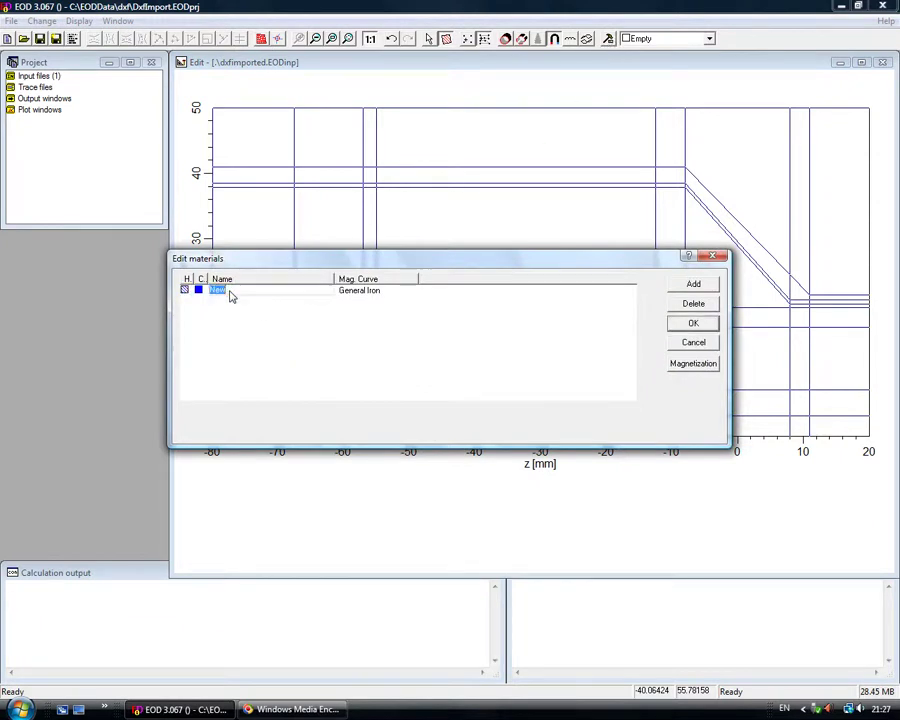
text(Magnetic circuit)
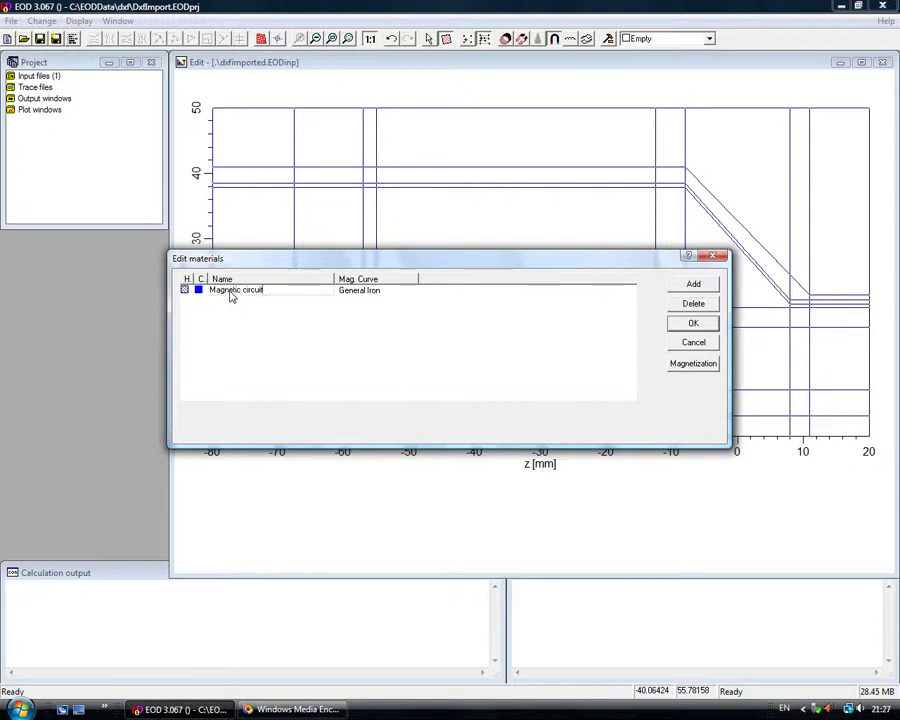
key(Return)
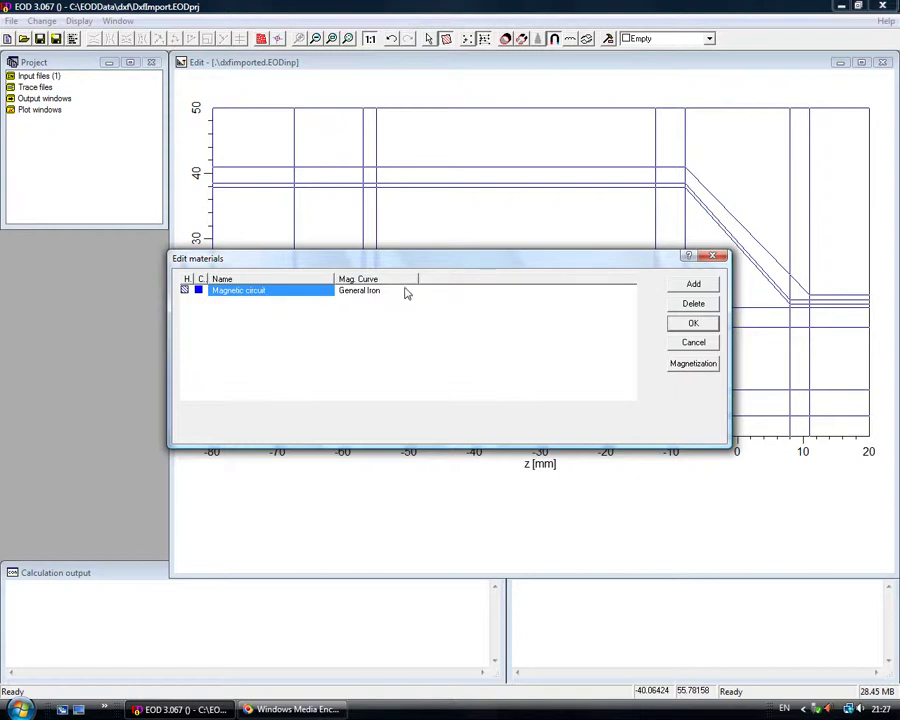
click(693, 325)
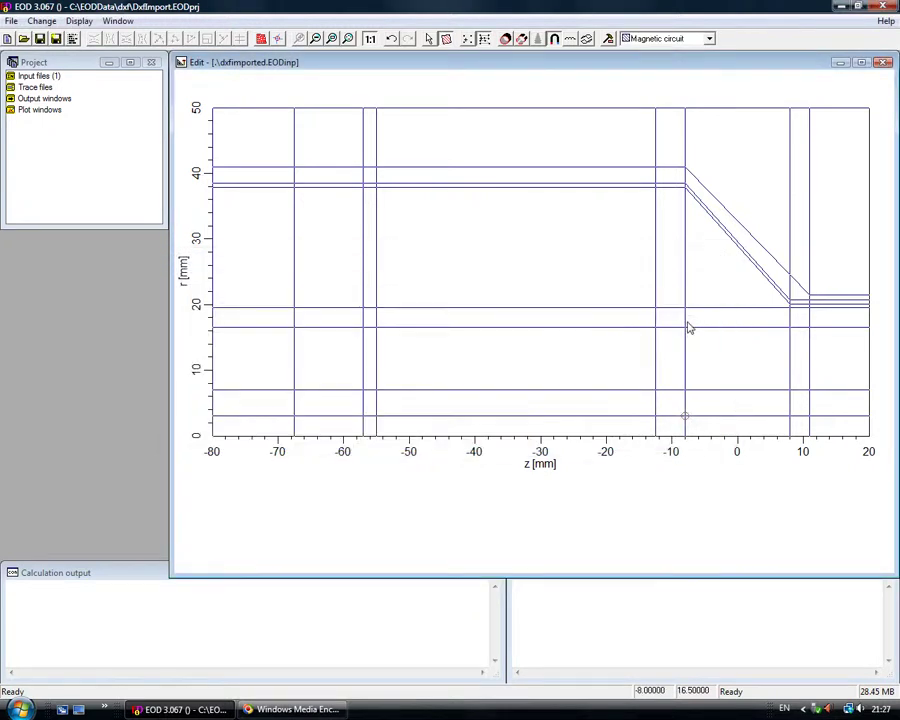
- Assign Magnetic circuit to all blocks between z 8 and 11 mm, from r 7 mm up to the sloped outer edge
click(798, 367)
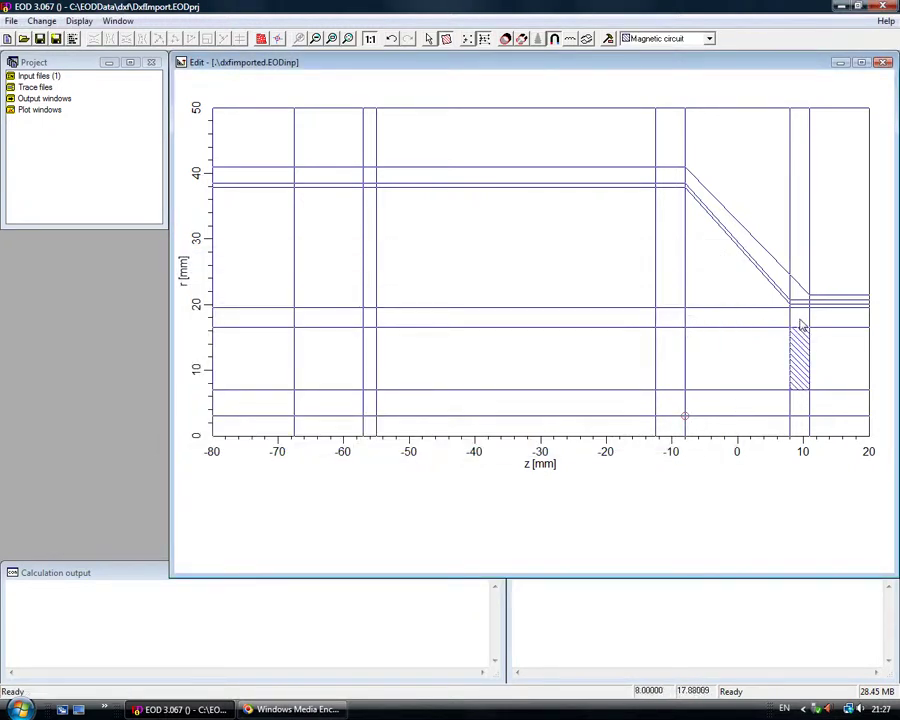
click(800, 314)
drag(775, 247, 828, 332)
right_click(828, 333)
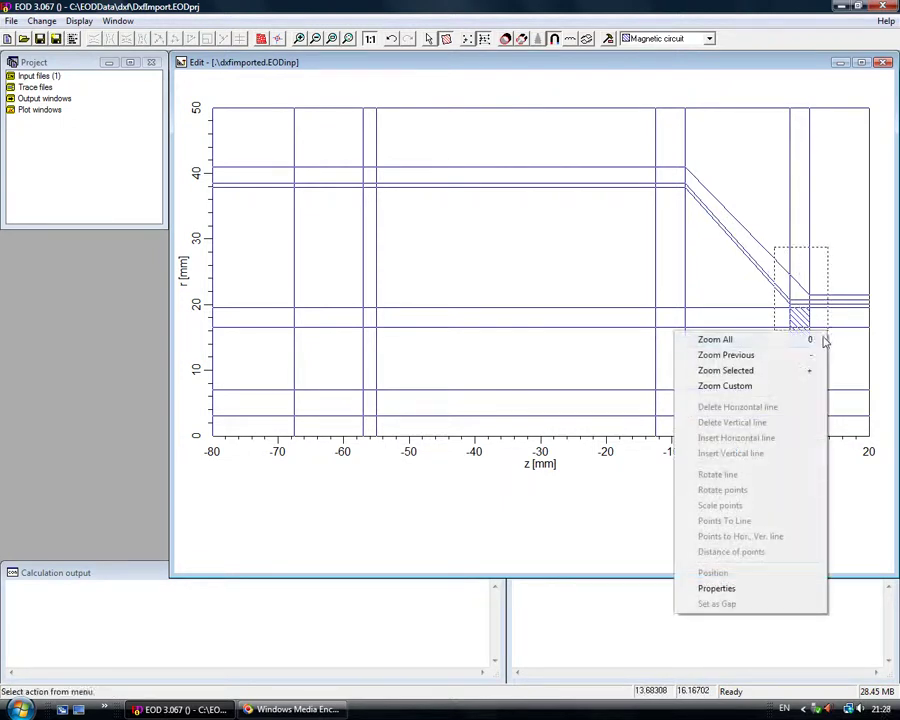
click(750, 372)
click(367, 412)
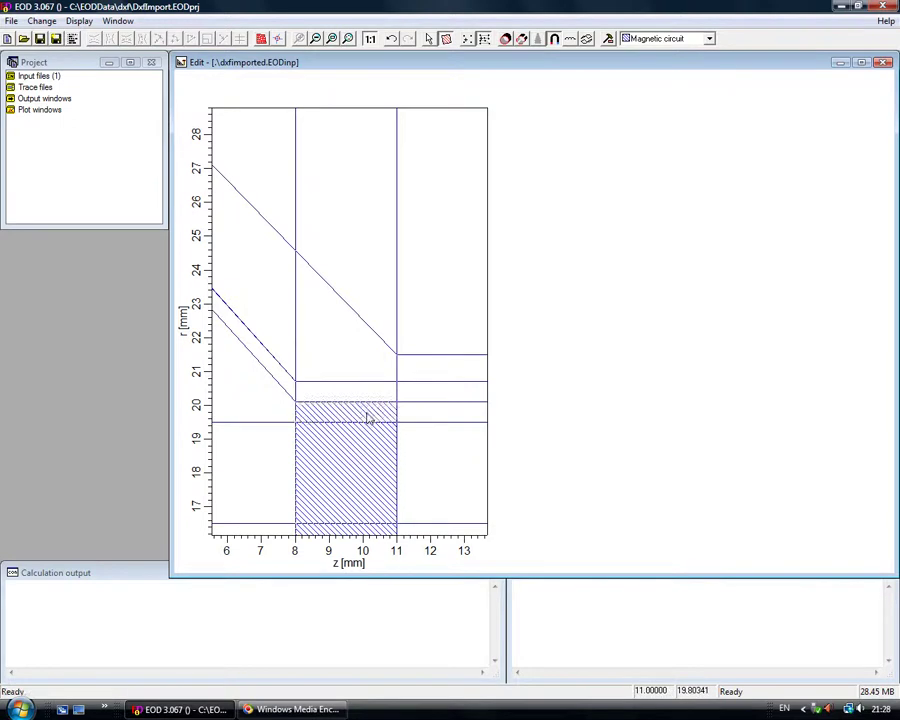
click(363, 394)
click(352, 366)
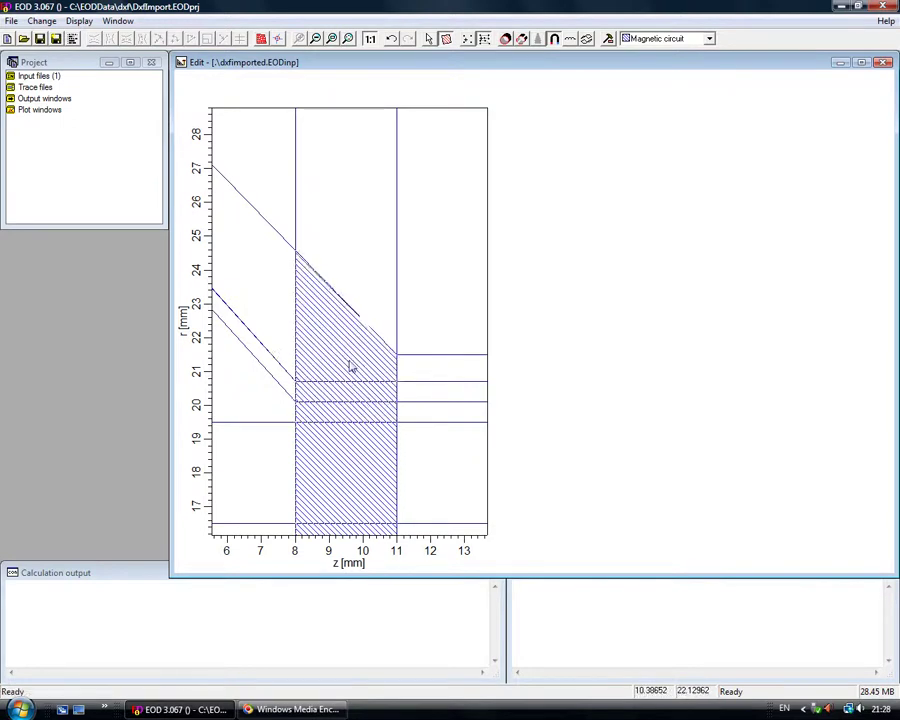
right_click(369, 295)
click(420, 292)
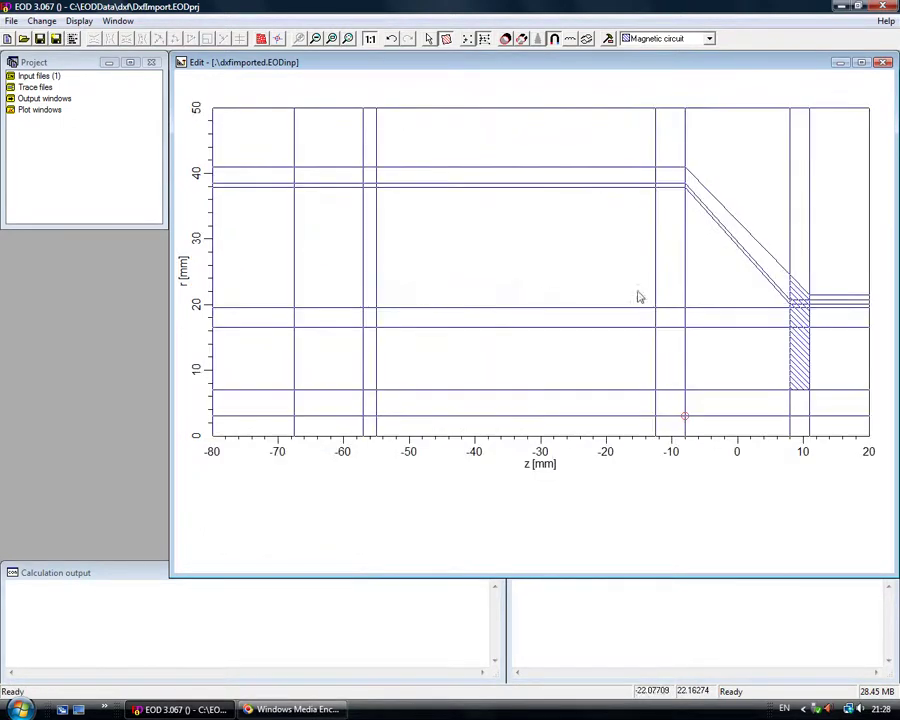
- Assign Magnetic circuit to the sloped section and the outer shell between r 38.5 and 41 mm, extending to about z -67.5 mm
click(762, 262)
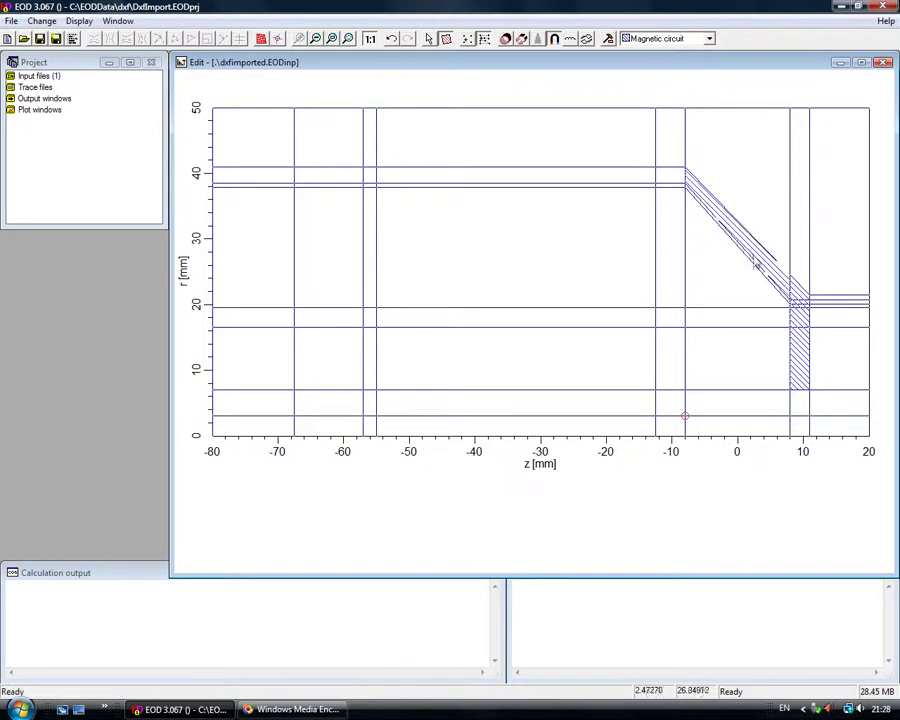
click(675, 181)
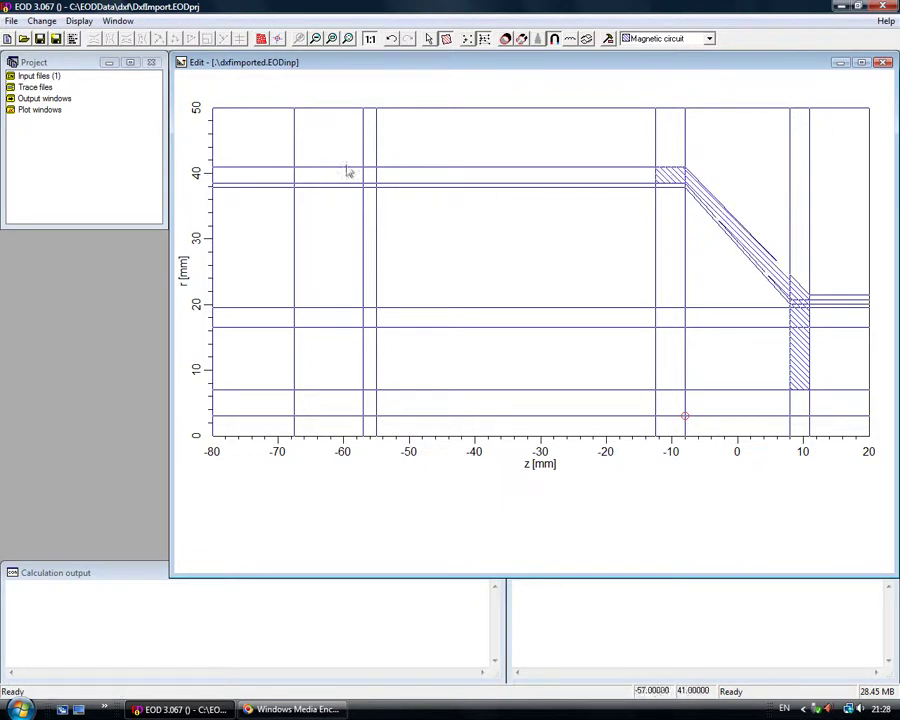
drag(275, 153, 670, 186)
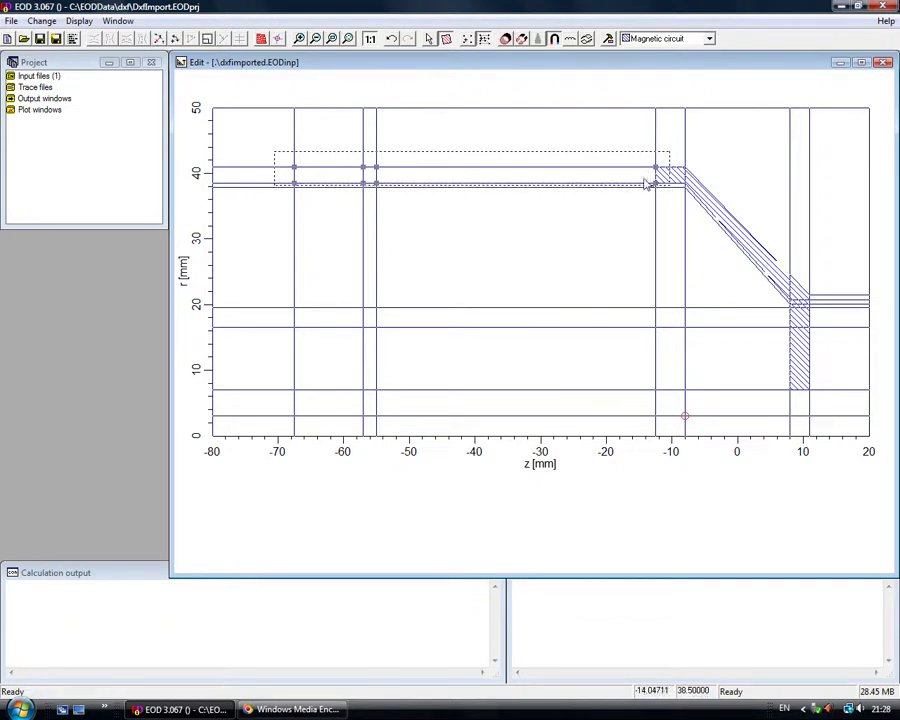
right_click(638, 181)
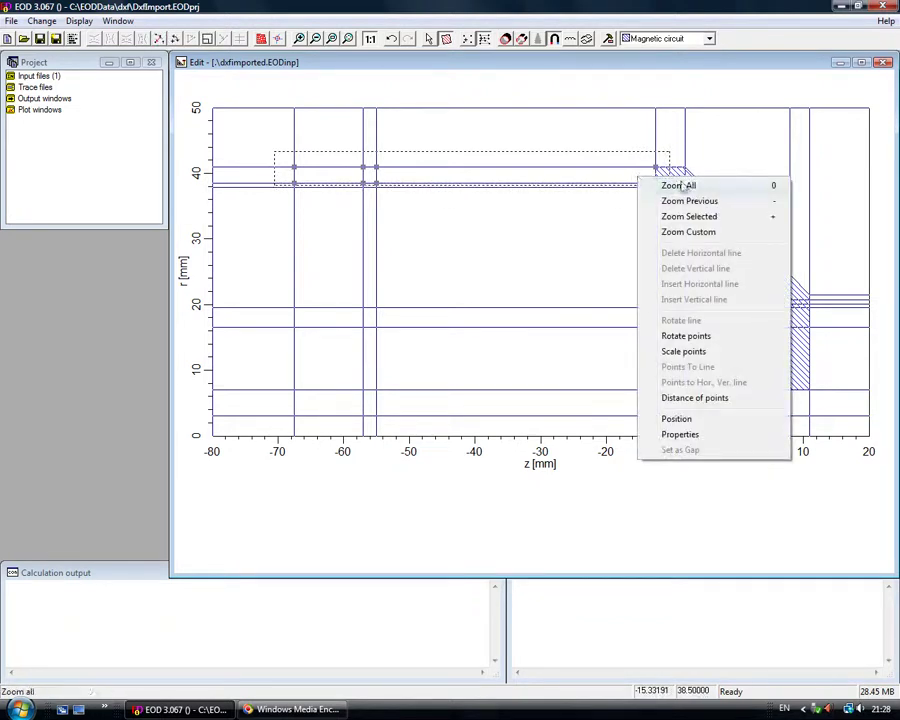
click(695, 436)
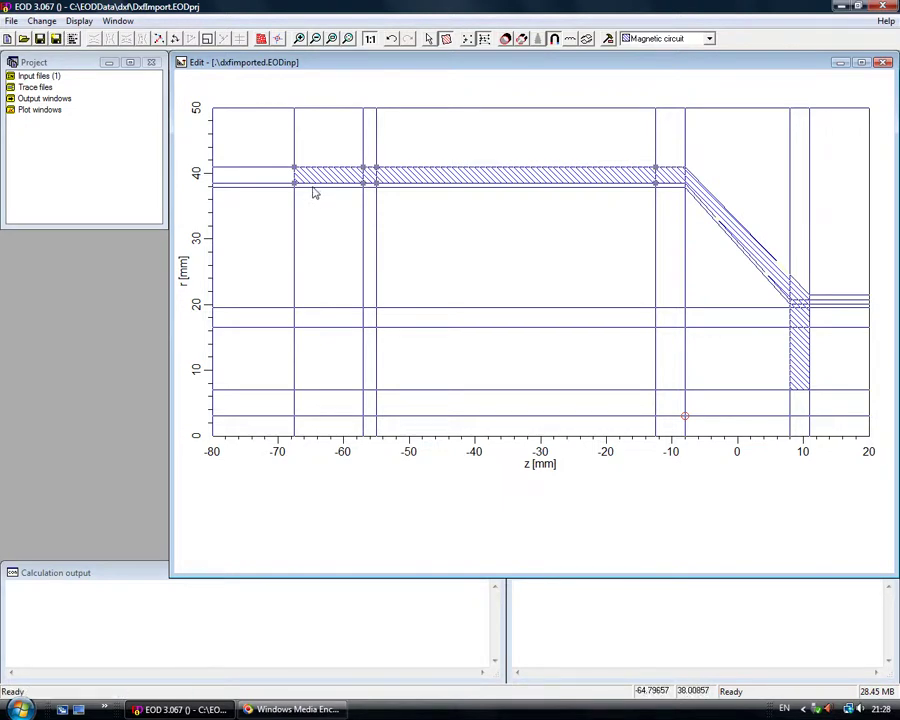
click(283, 155)
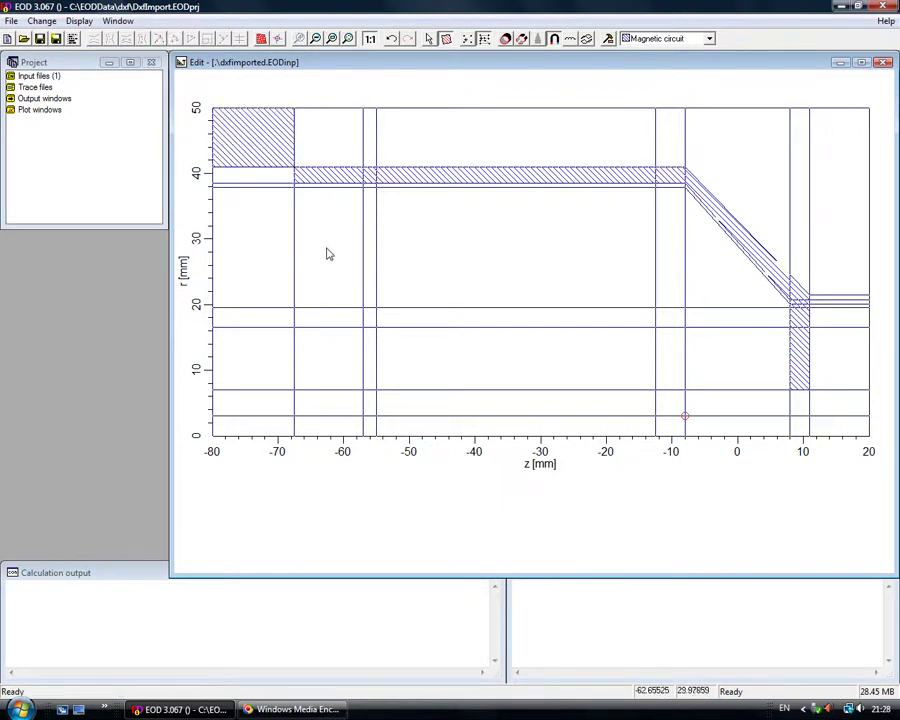
click(640, 38)
click(642, 52)
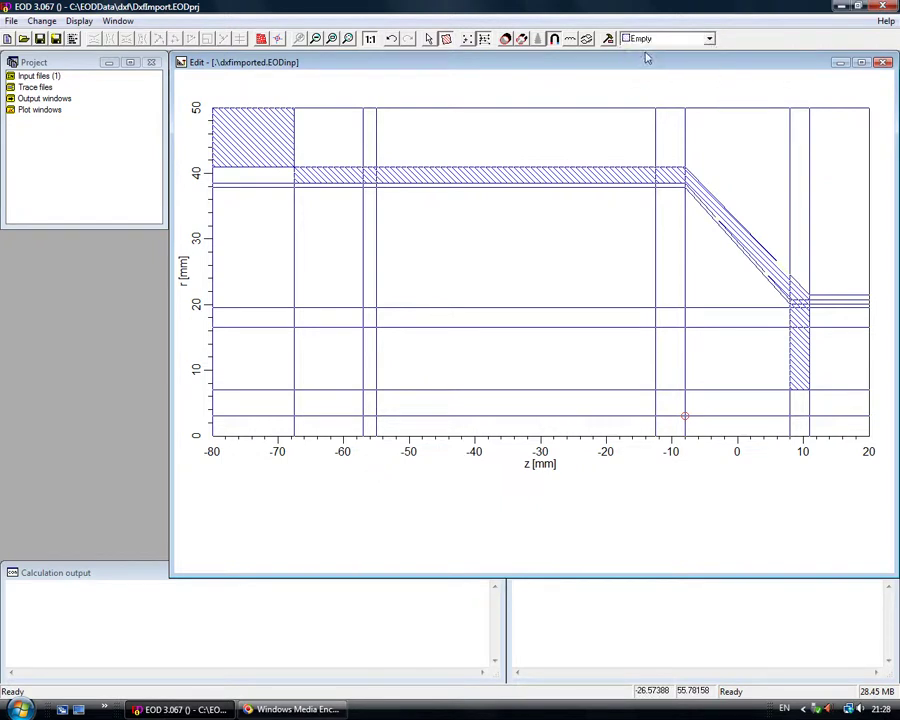
click(251, 141)
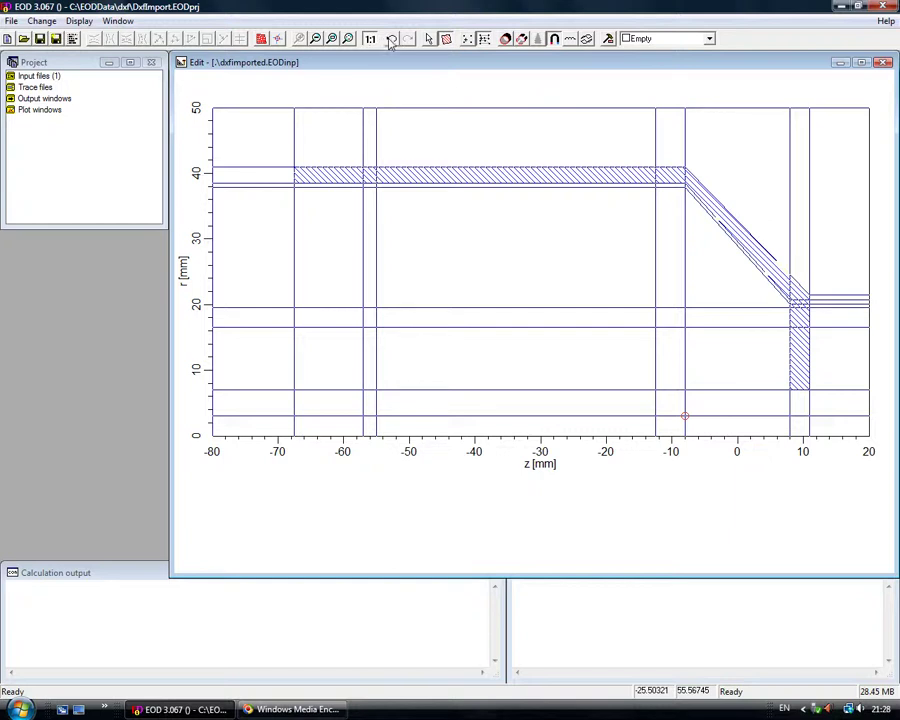
click(683, 39)
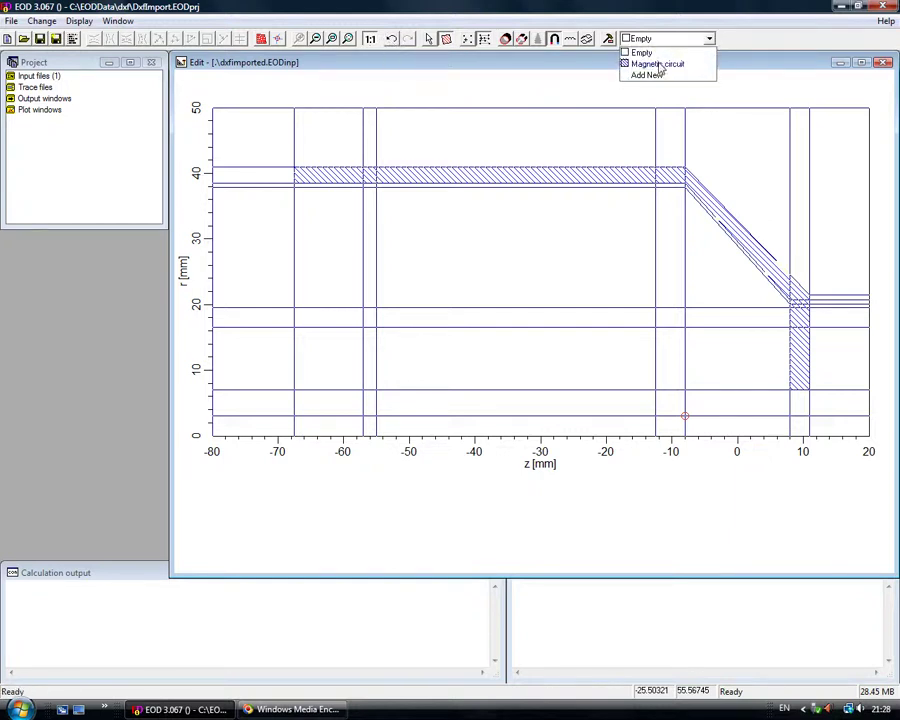
click(648, 64)
- Assign Magnetic circuit to the back wall between z -67.5 and -57 mm and the inner pole, r 7 to 16.5 mm, up to z -8 mm
drag(273, 144, 366, 390)
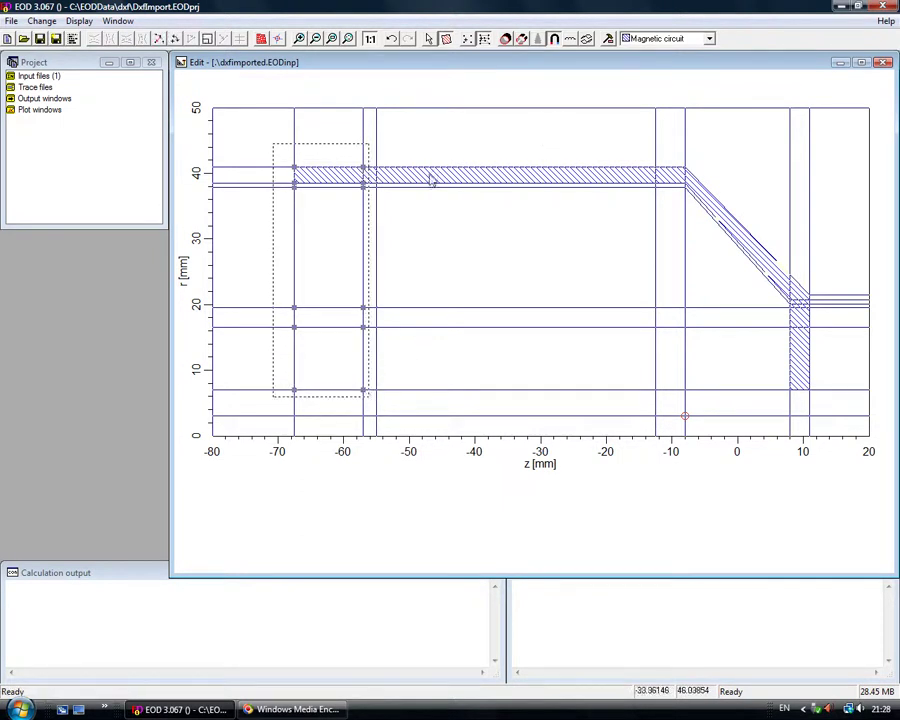
right_click(321, 267)
click(362, 522)
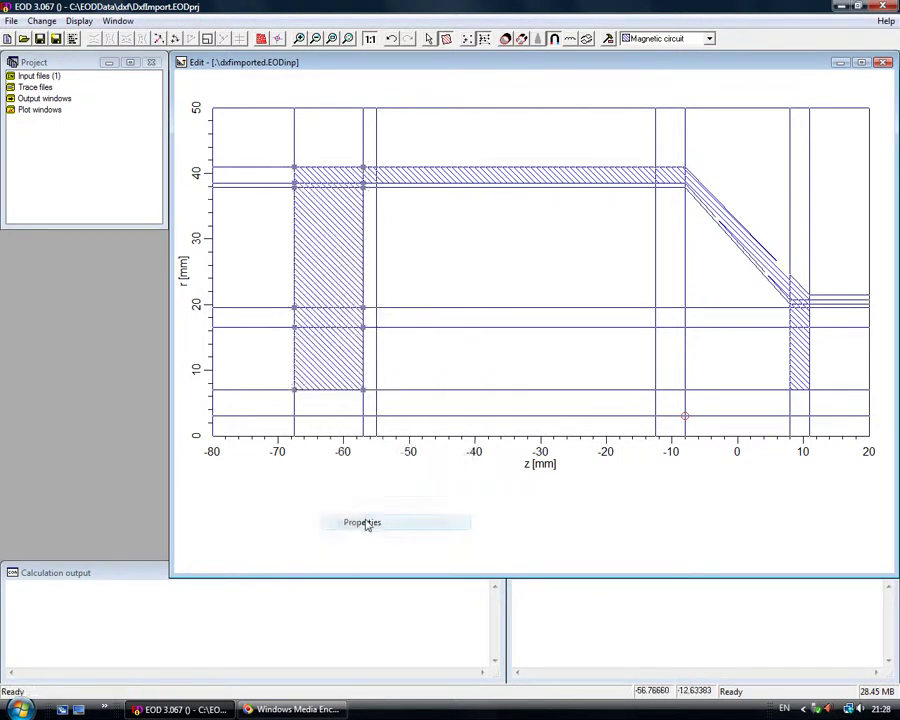
click(428, 364)
click(676, 357)
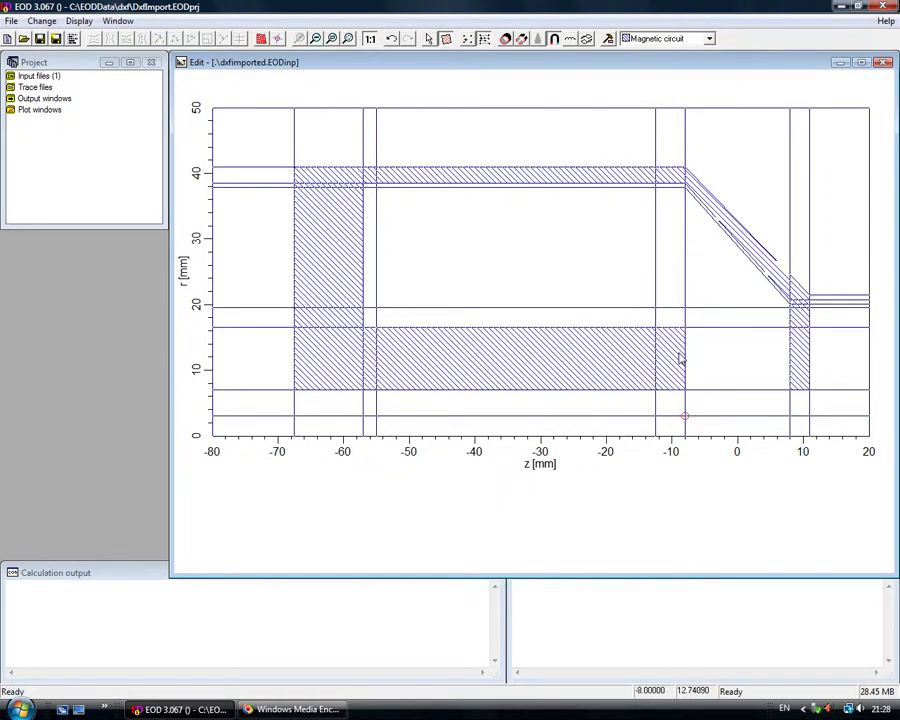
- Switch to coil material editing and name the coil material "Coil" in the material list
click(570, 41)
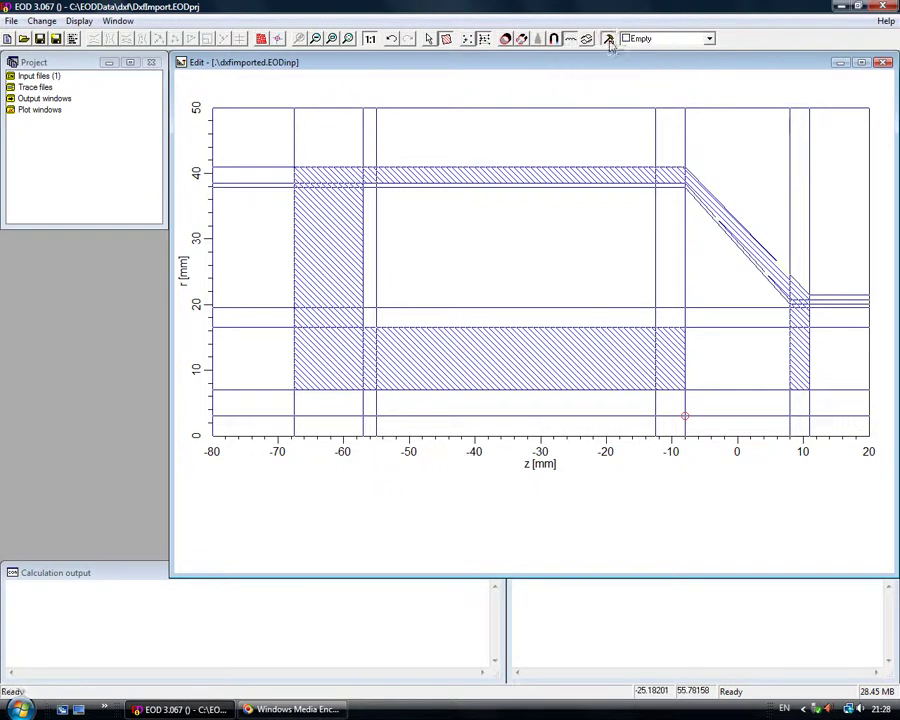
click(608, 40)
click(235, 294)
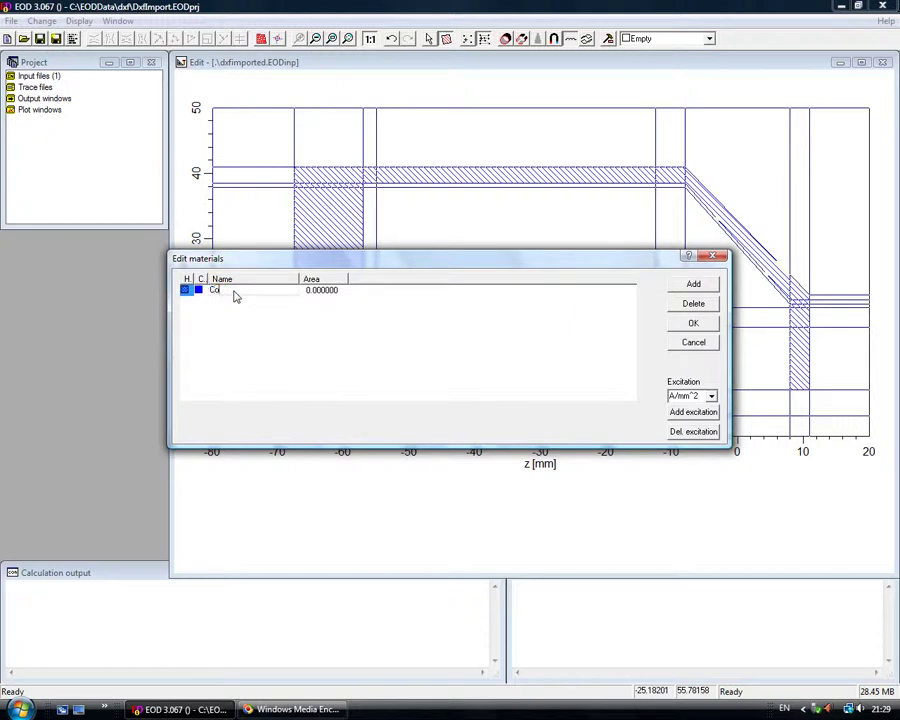
text(Coil)
- Add an excitation of 500 Aturns for Coil and assign the material to the large block between z -55 and -12.5 mm
click(711, 396)
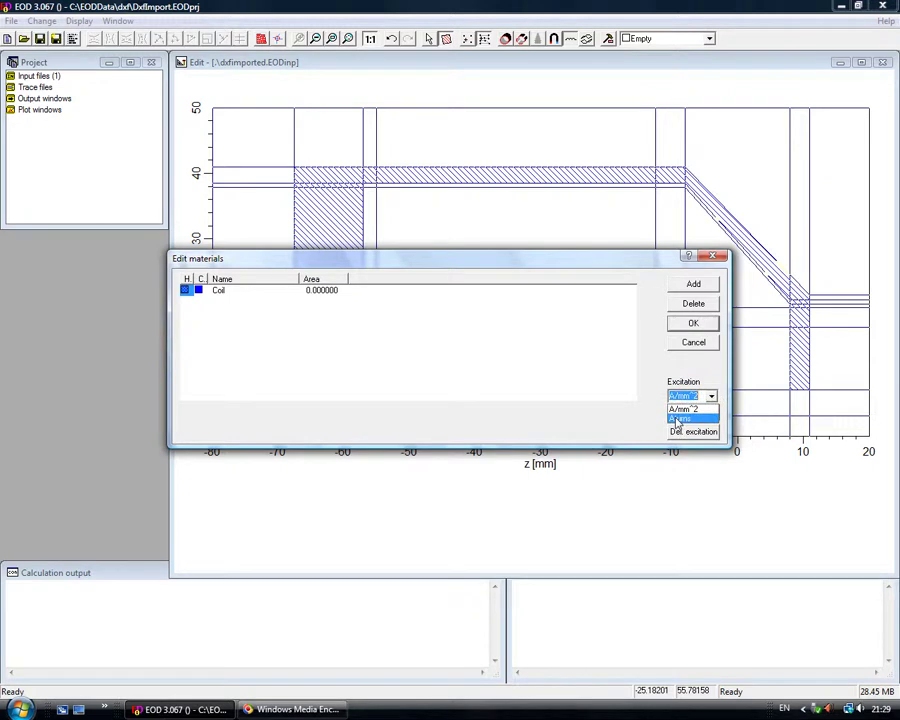
click(677, 420)
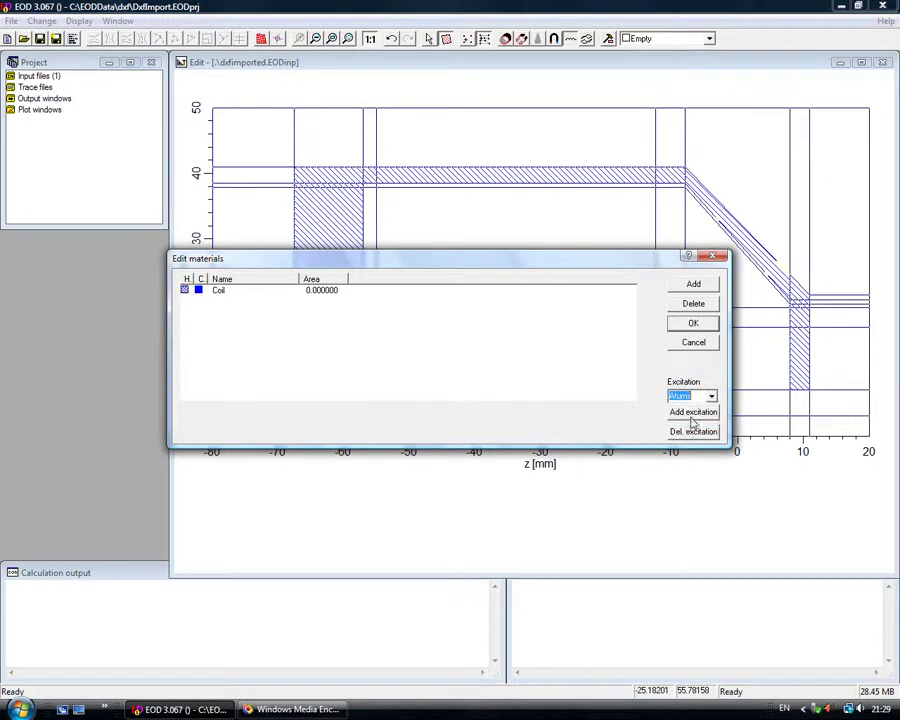
click(691, 415)
click(362, 294)
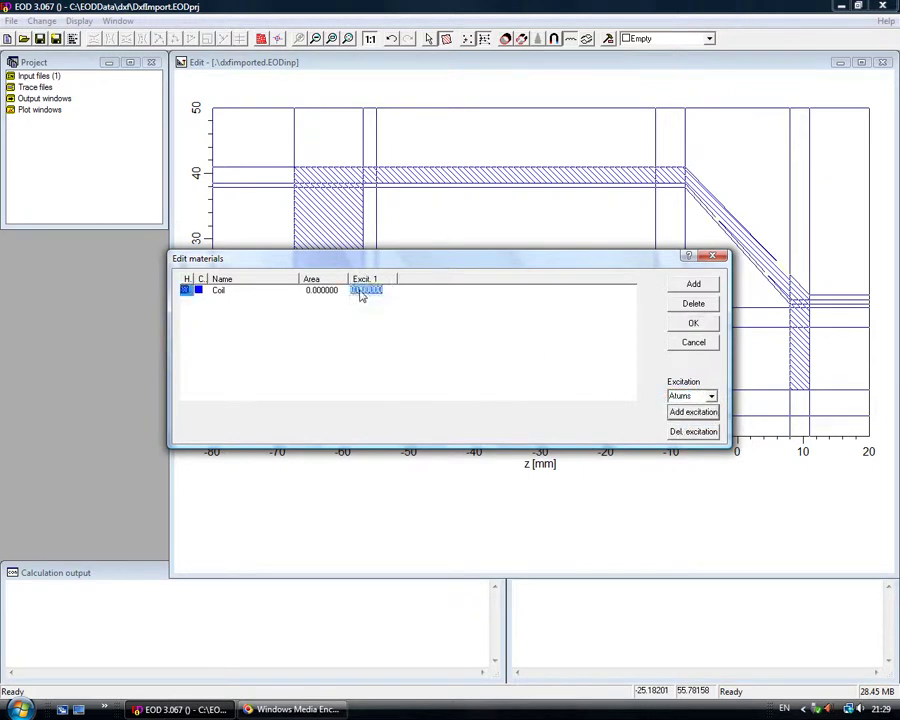
text(500)
key(Return)
click(693, 326)
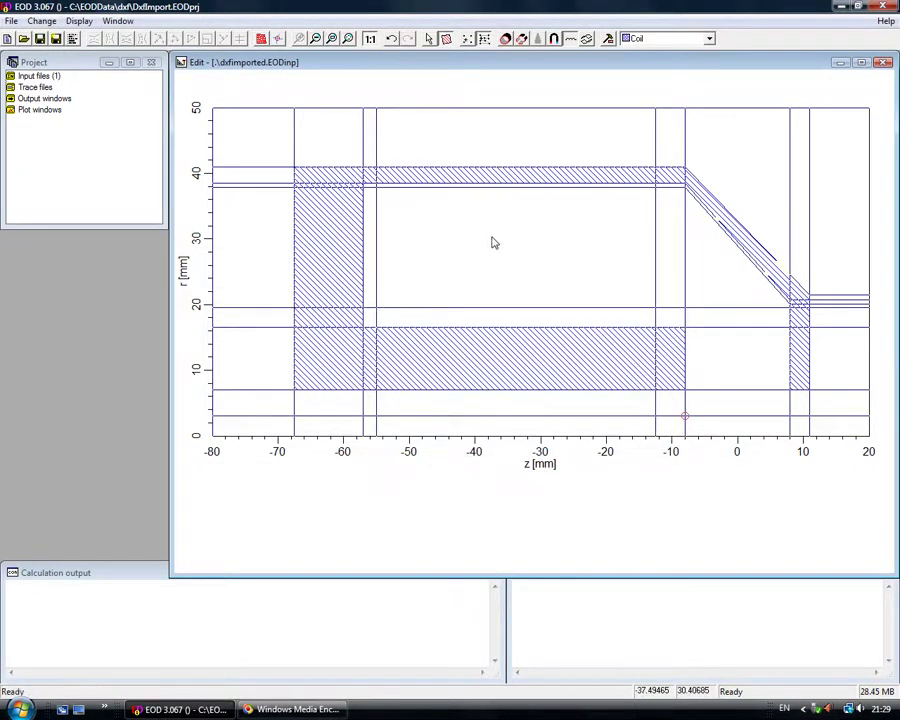
click(491, 241)
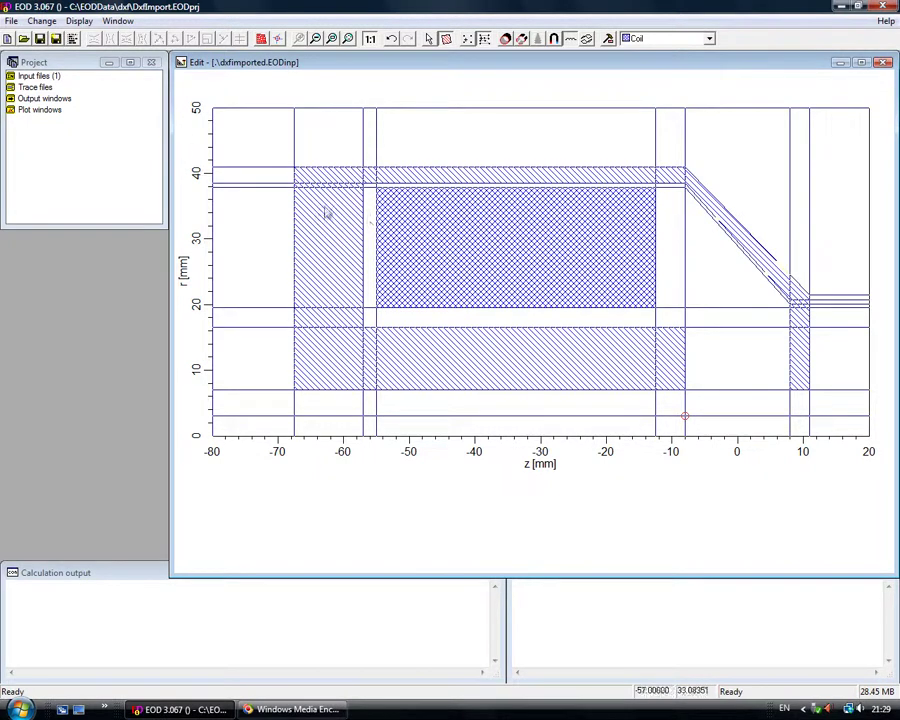
- Save the input file and review its magnetic lens settings, keeping the Linear computation type and 1E-12 accuracy
click(40, 40)
click(73, 38)
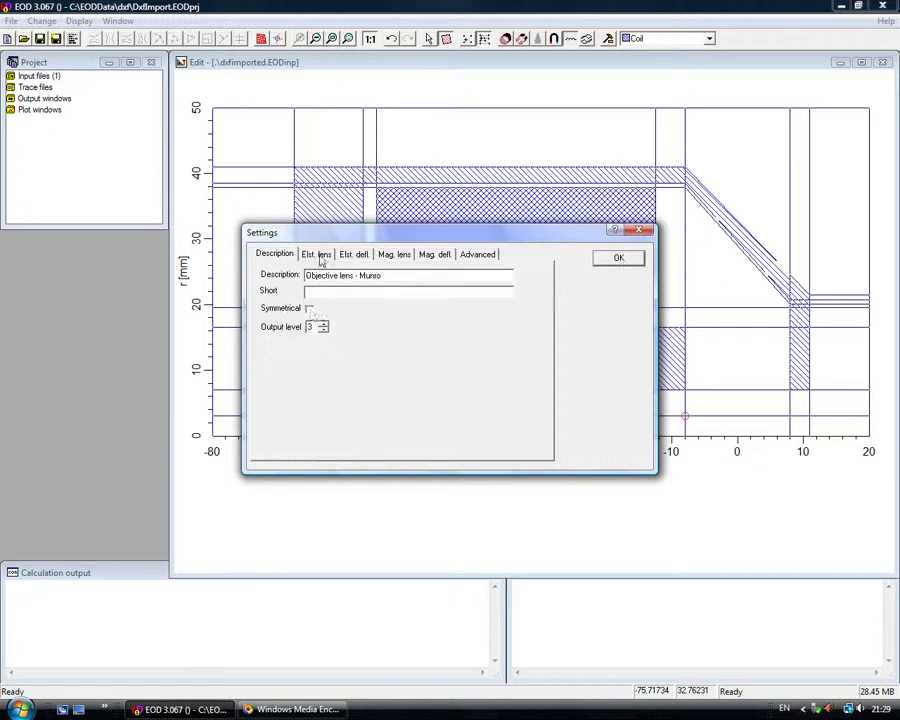
click(392, 257)
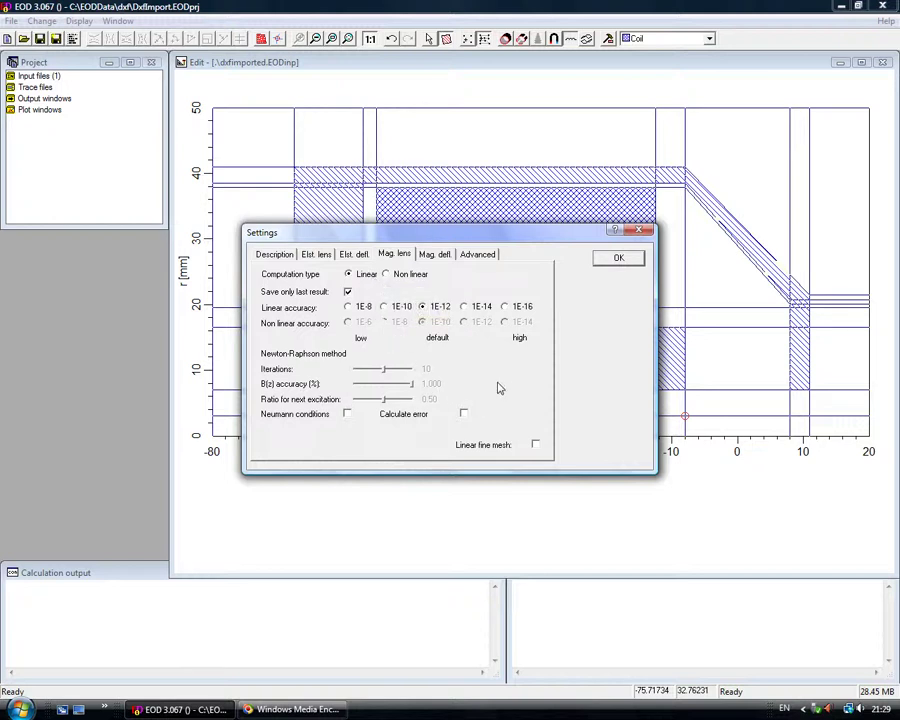
click(618, 260)
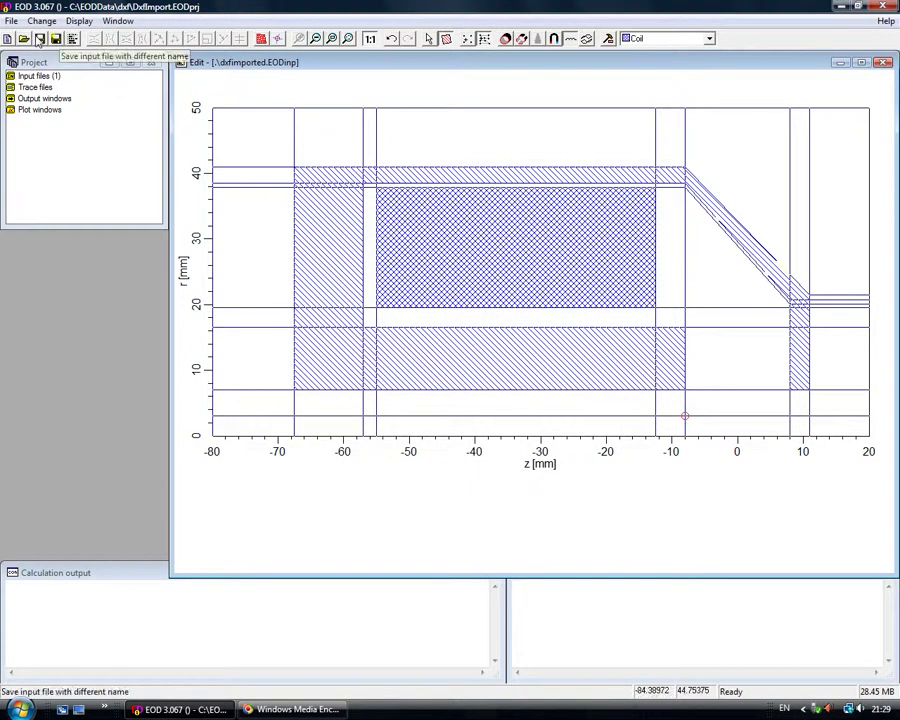
- Add dxfimported.EODinp to the project's input files
double_click(38, 79)
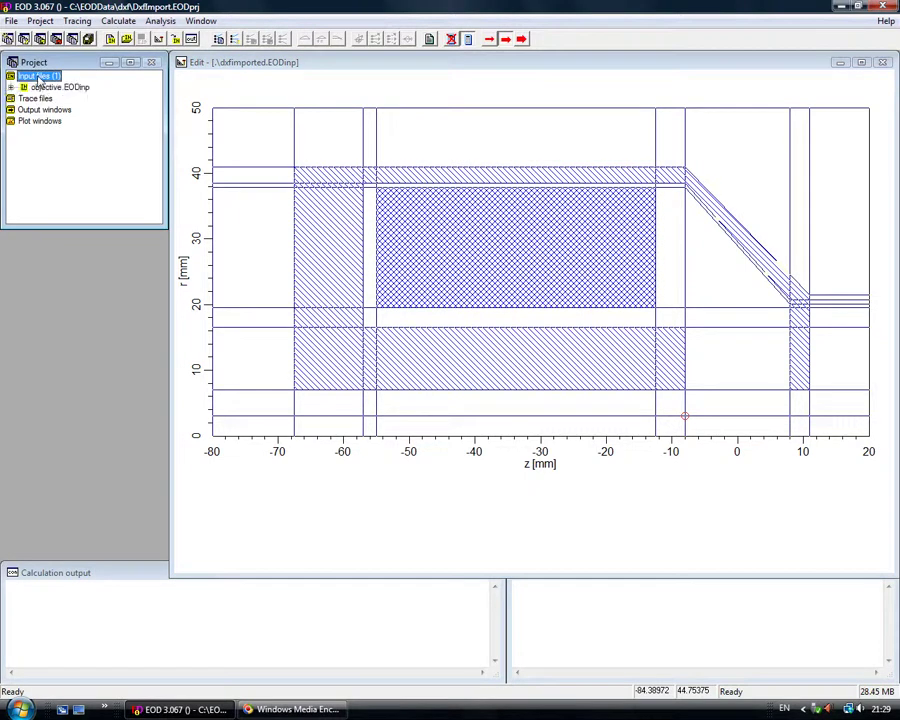
right_click(39, 80)
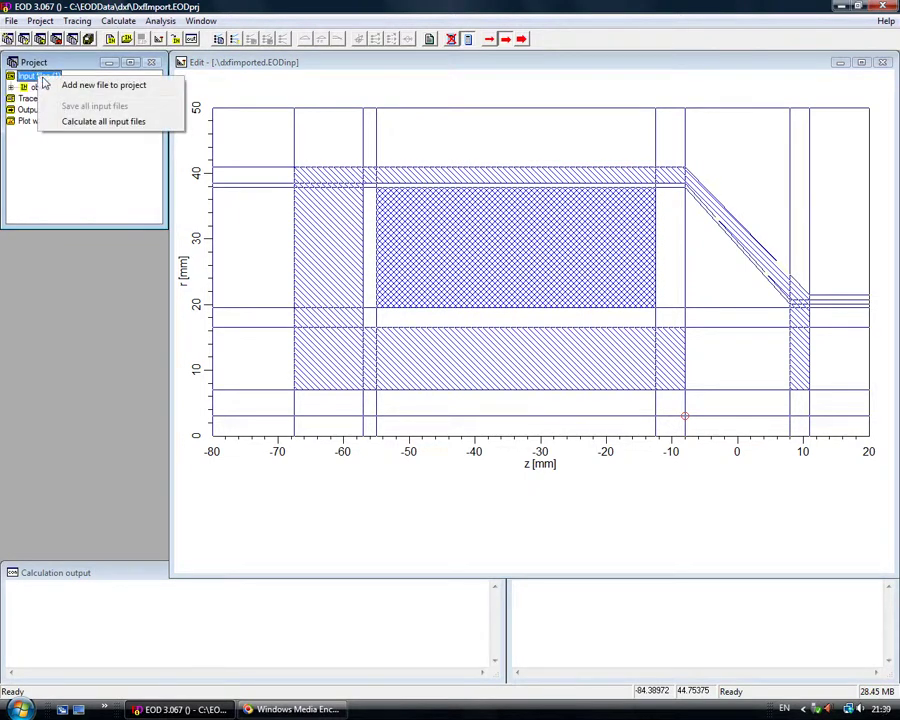
click(79, 88)
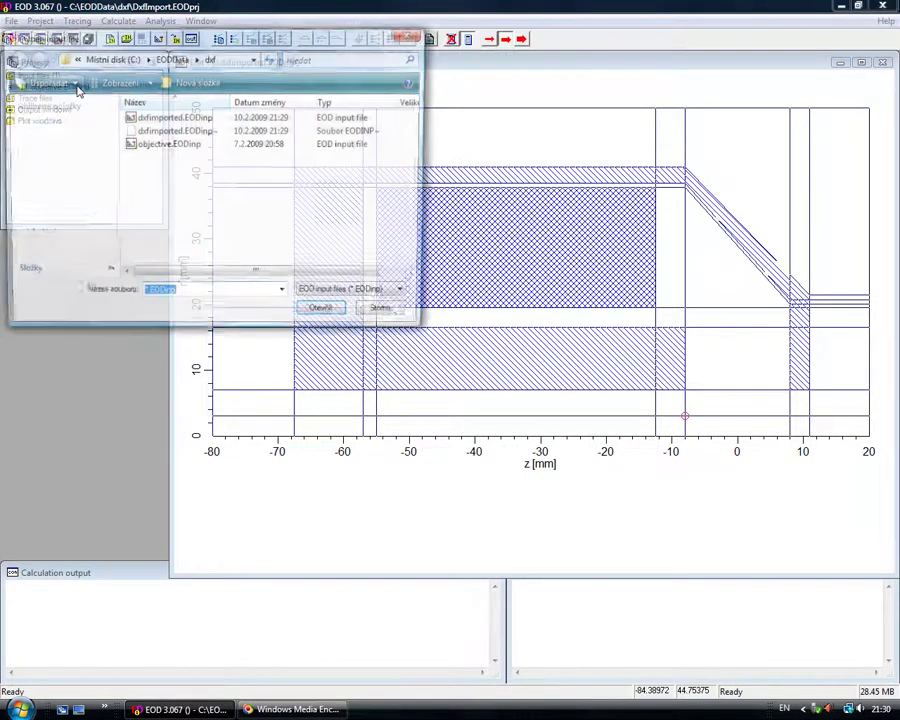
double_click(155, 122)
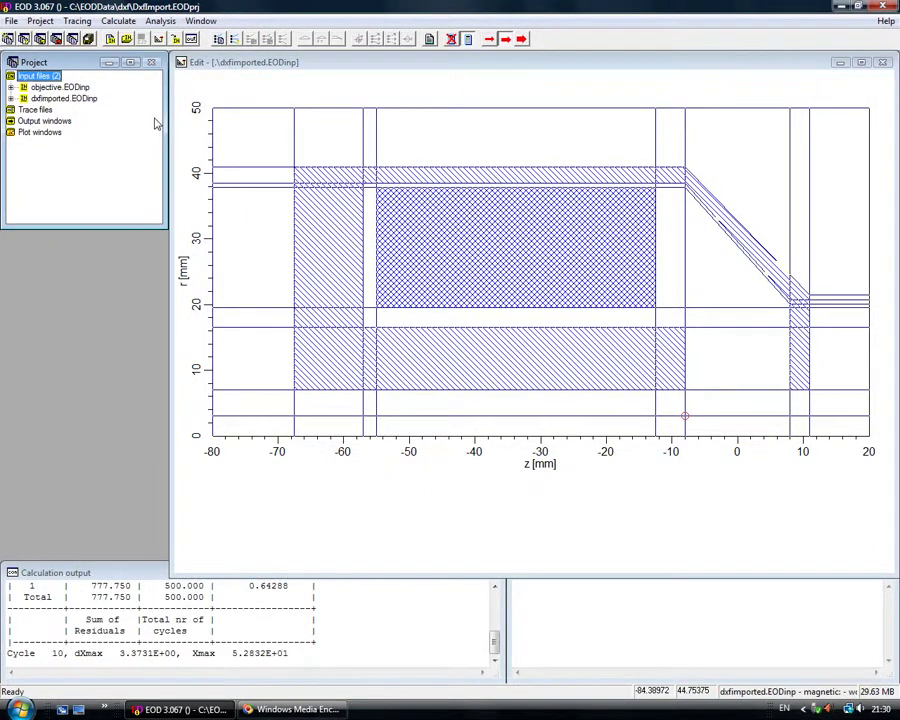
- Expand dxfimported.EODinp in the project and read through the magnetic lens calculation output, restoring the output window's lower placement
double_click(62, 99)
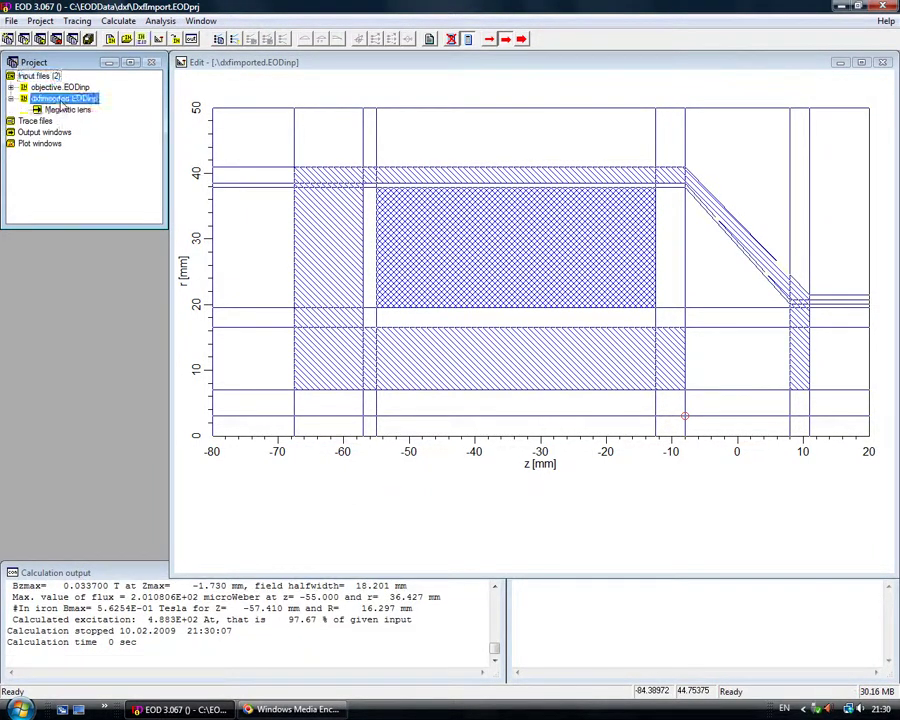
drag(57, 572, 126, 176)
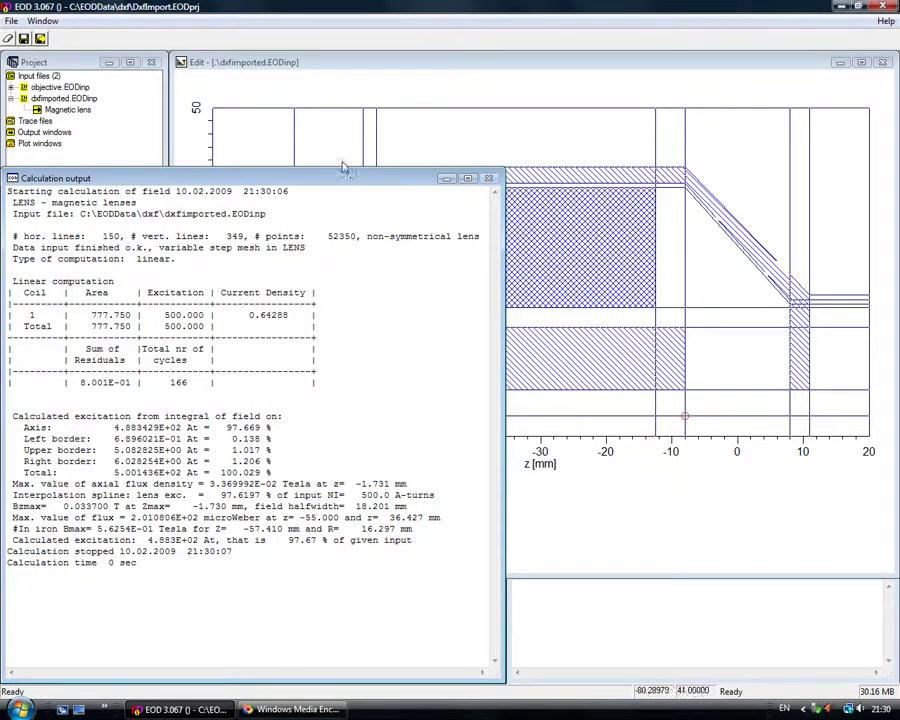
drag(12, 203, 38, 204)
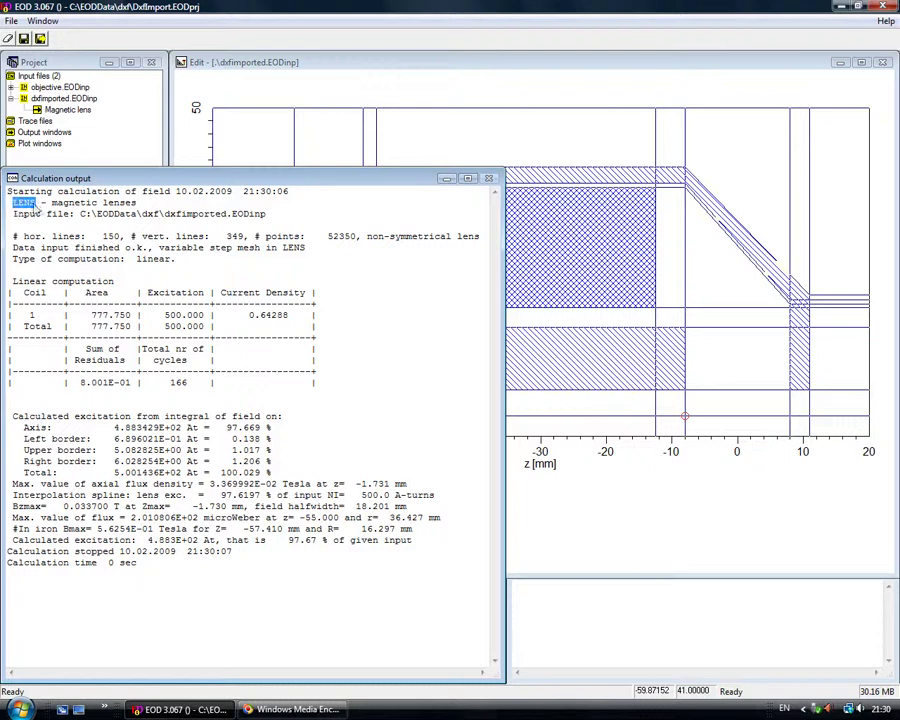
drag(421, 174, 392, 518)
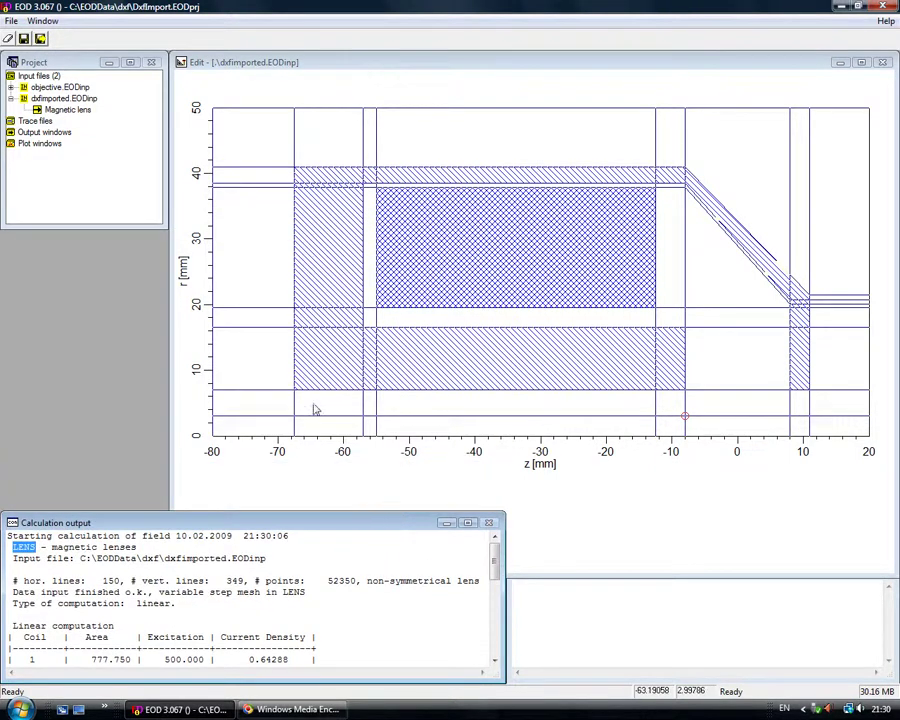
- Create a new output window and select dxfimported.EODinp as the input file in its material properties
click(40, 132)
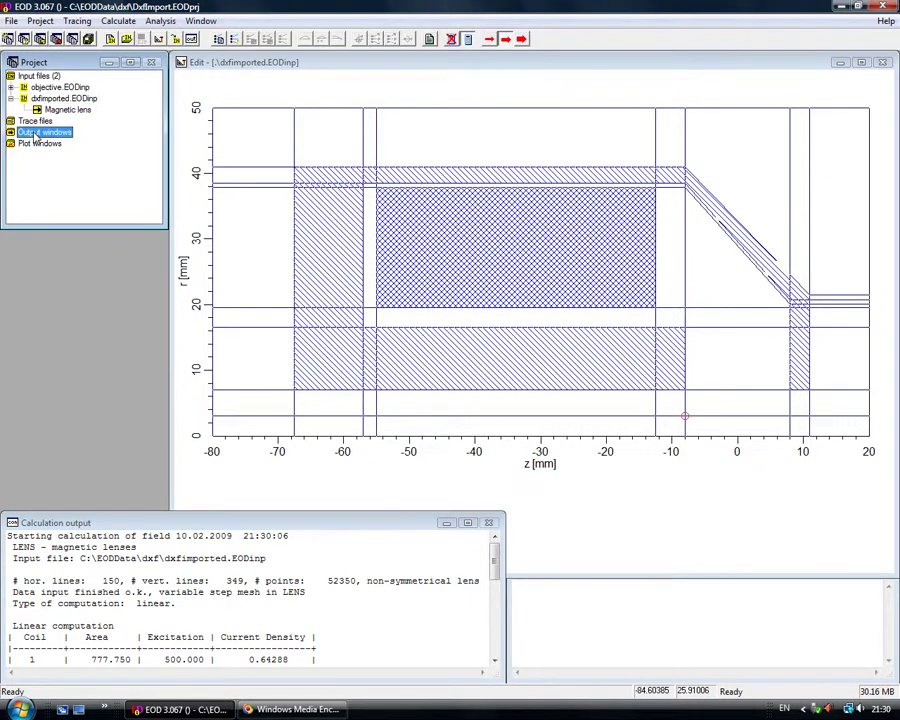
right_click(36, 137)
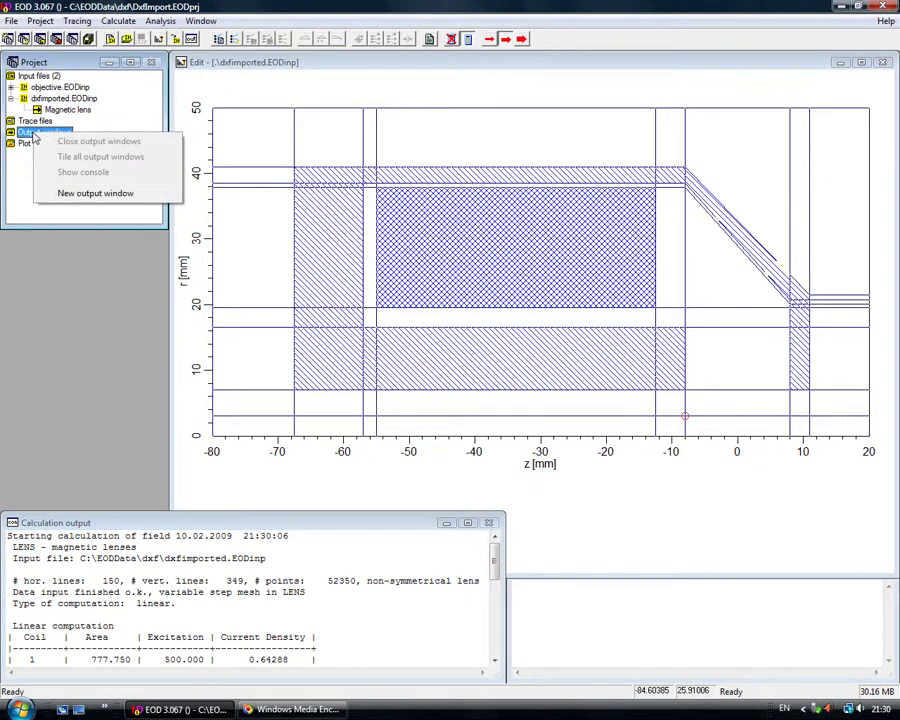
click(100, 195)
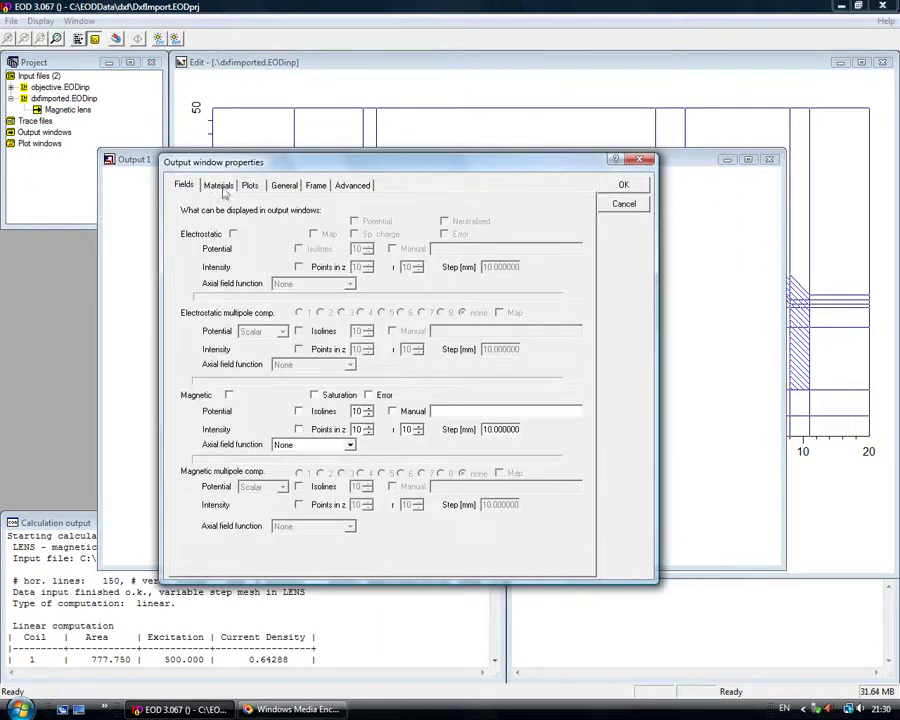
click(219, 186)
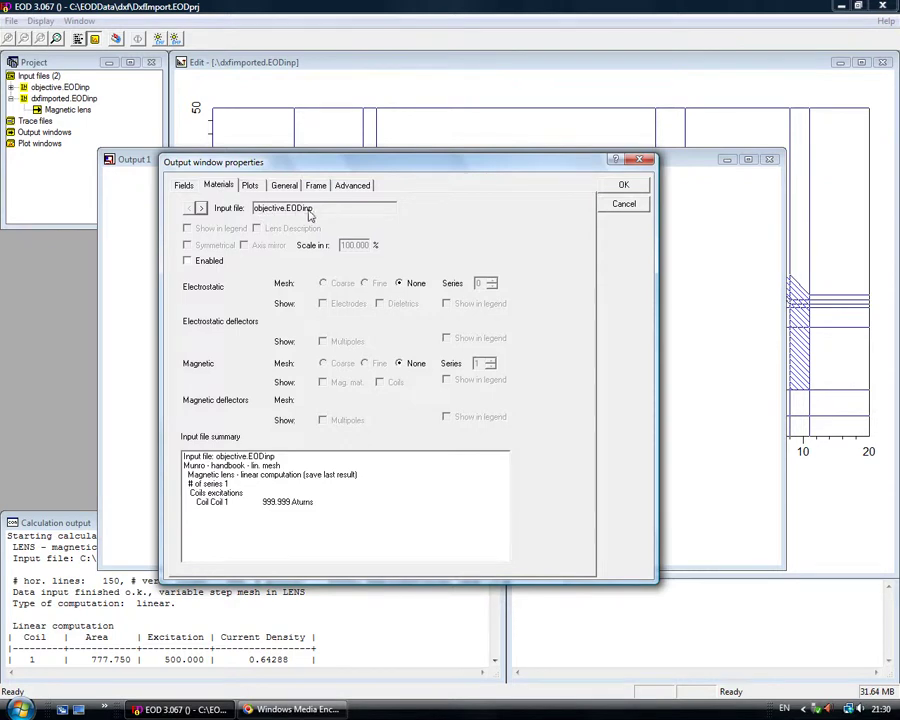
click(201, 208)
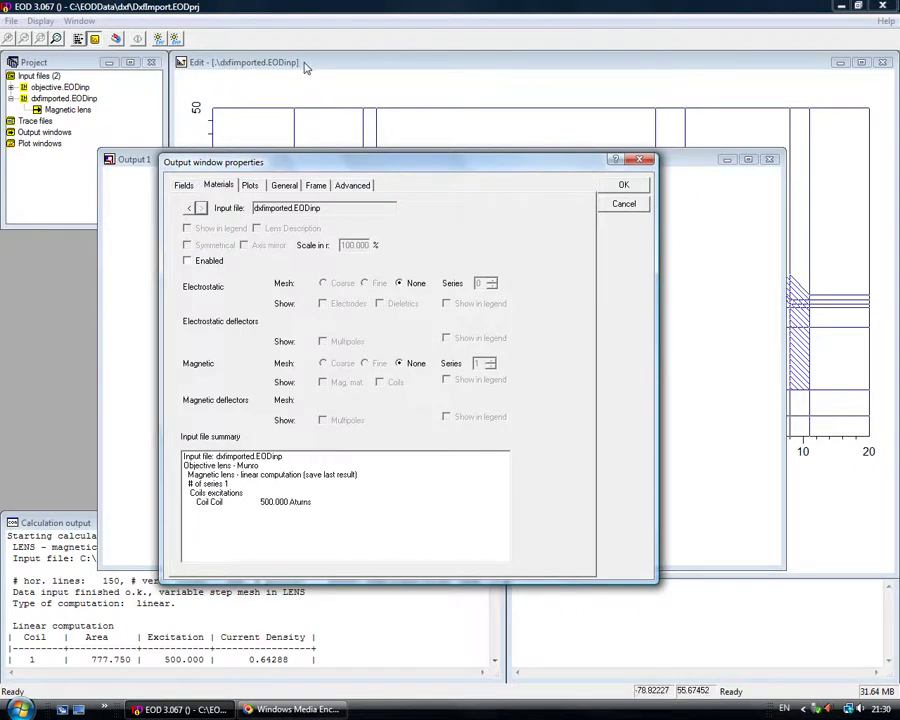
- Enable dxfimported.EODinp in the output, showing its coarse magnetic mesh, magnetic materials and coils, with the magnetic entries in the legend
click(187, 260)
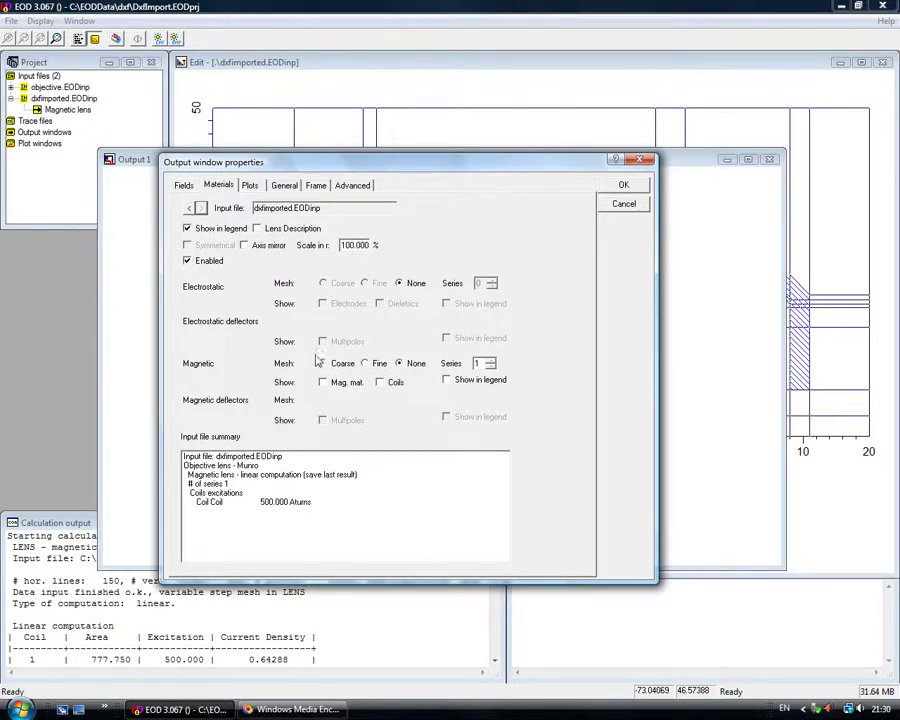
click(322, 382)
click(383, 386)
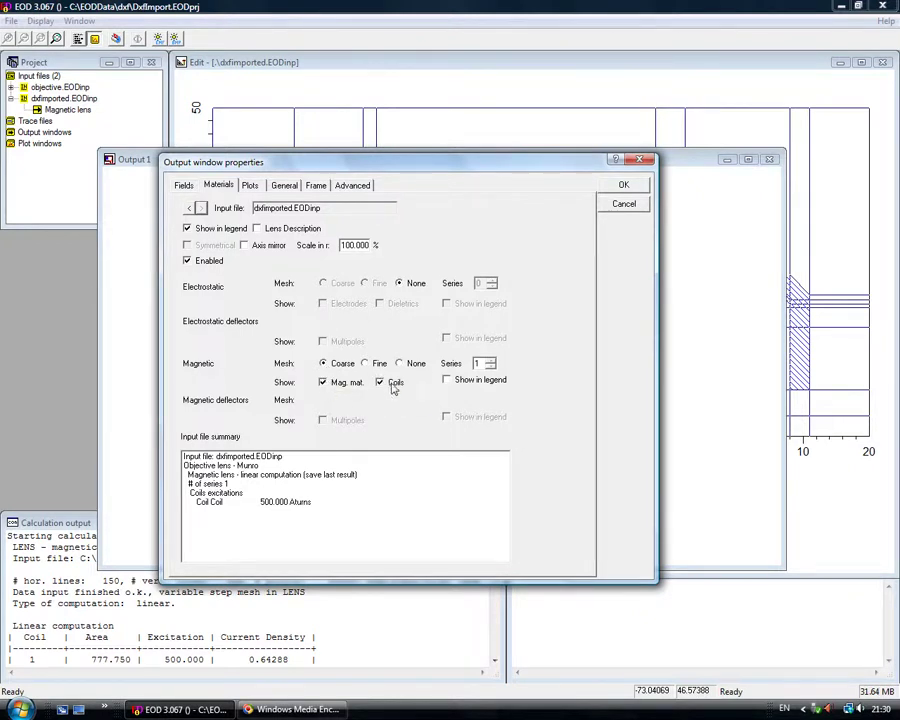
click(447, 382)
click(622, 186)
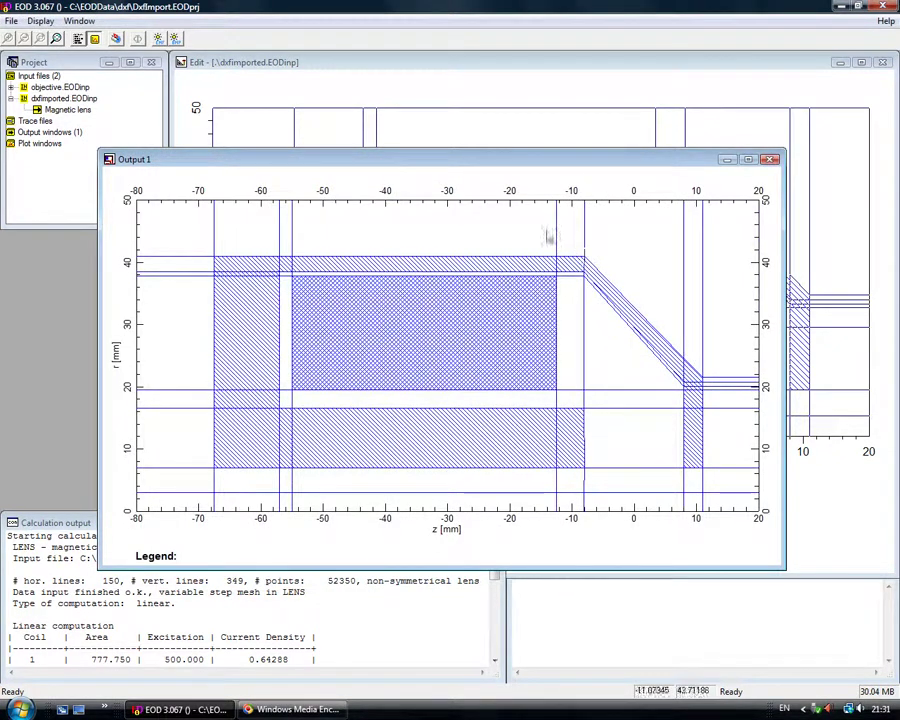
- Maximize the Output 1 window and enable the magnetic field display with its saturation map
double_click(545, 163)
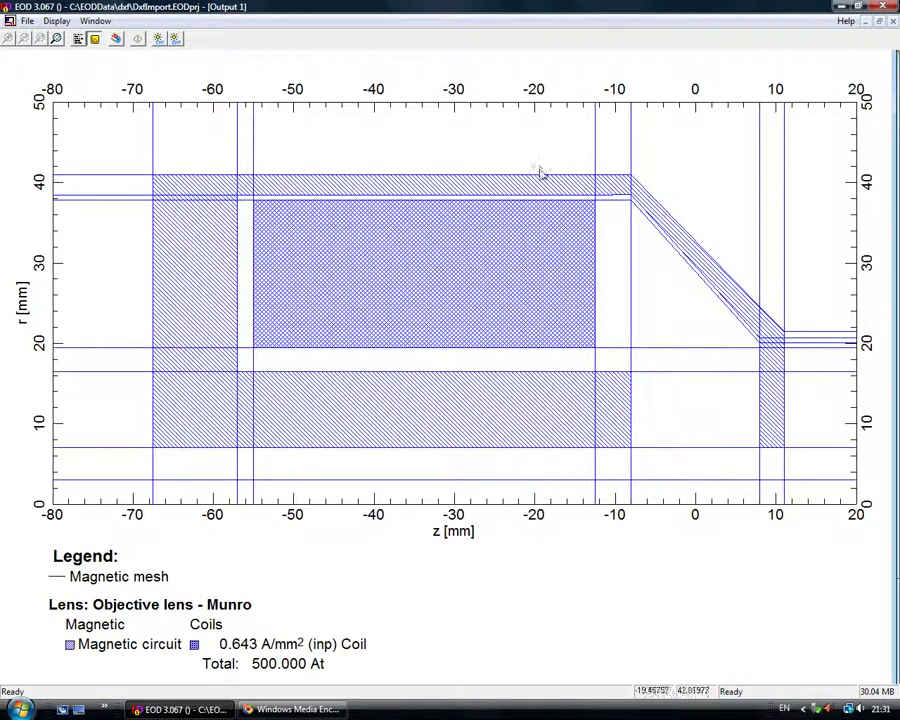
click(78, 40)
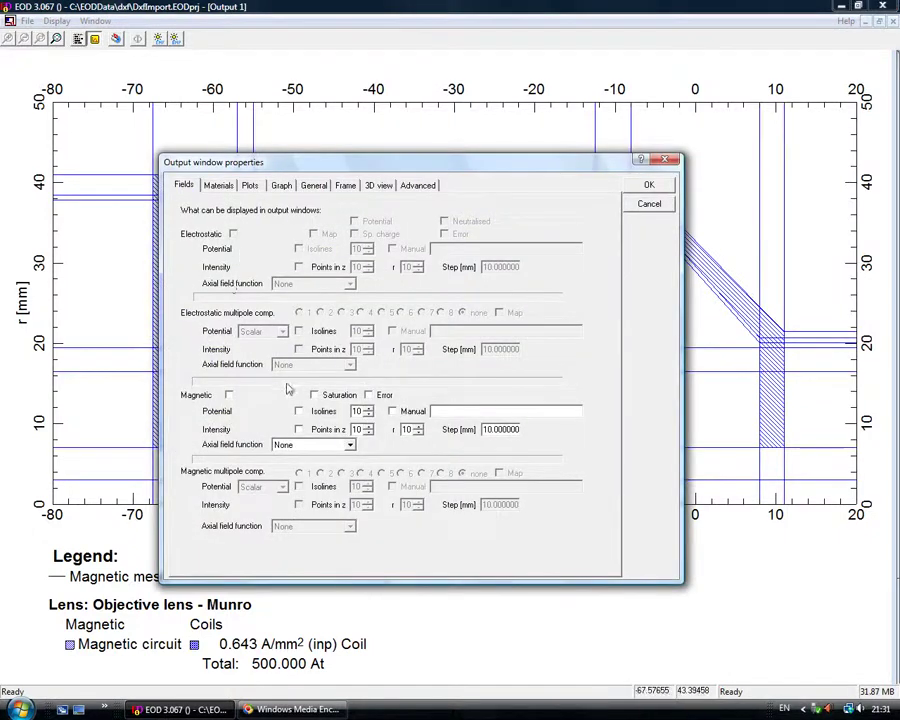
click(228, 395)
click(314, 395)
click(645, 186)
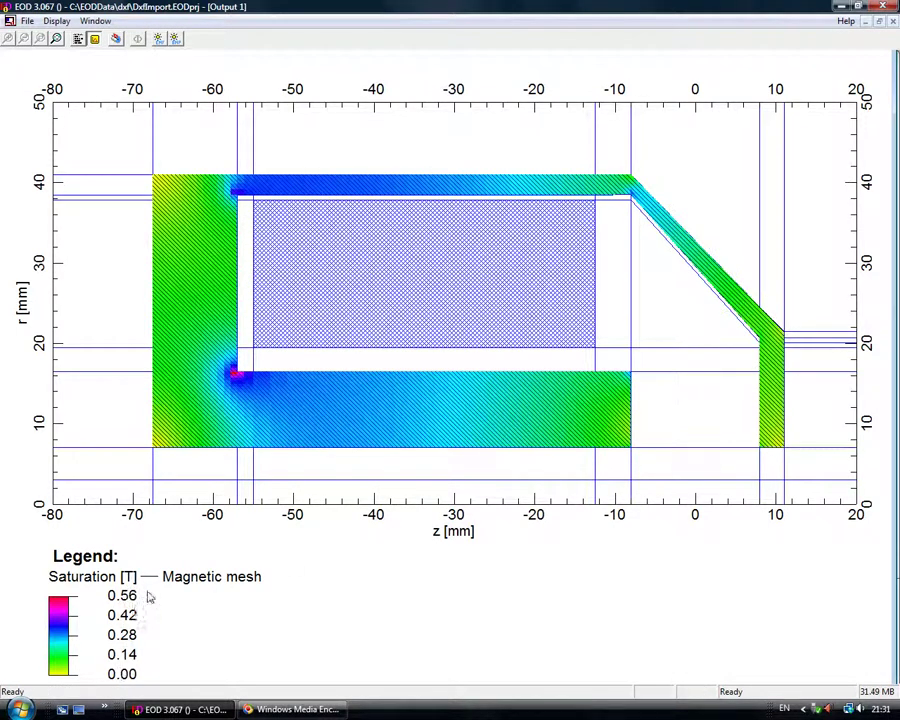
- Add magnetic potential isolines to the output
click(55, 37)
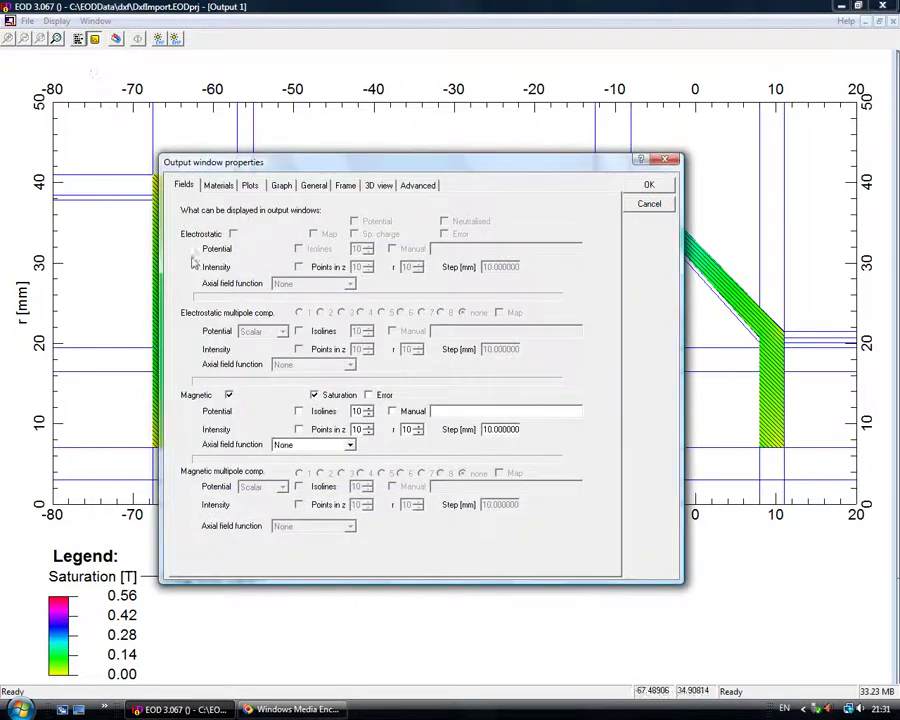
click(299, 411)
click(648, 185)
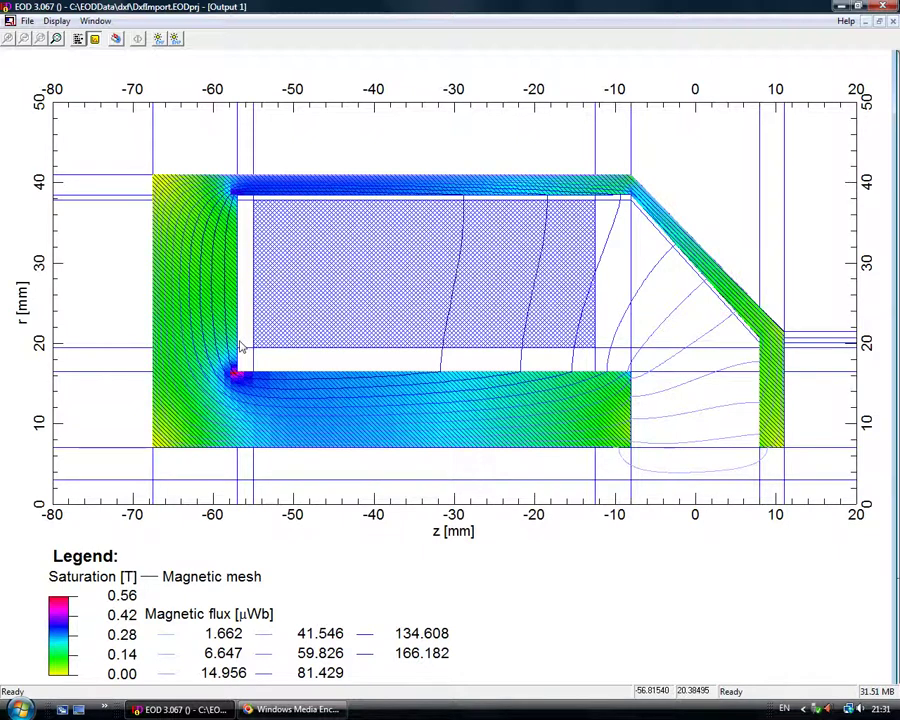
- Show flux density as the magnetic axial field function in the output, and restore the output window to its smaller size
click(78, 41)
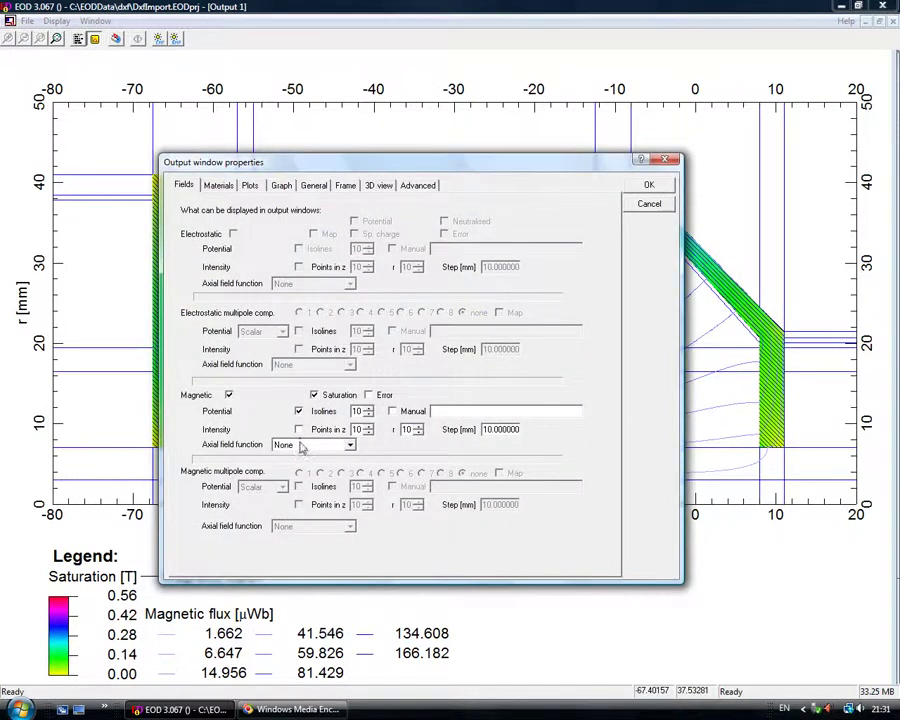
click(302, 447)
click(300, 462)
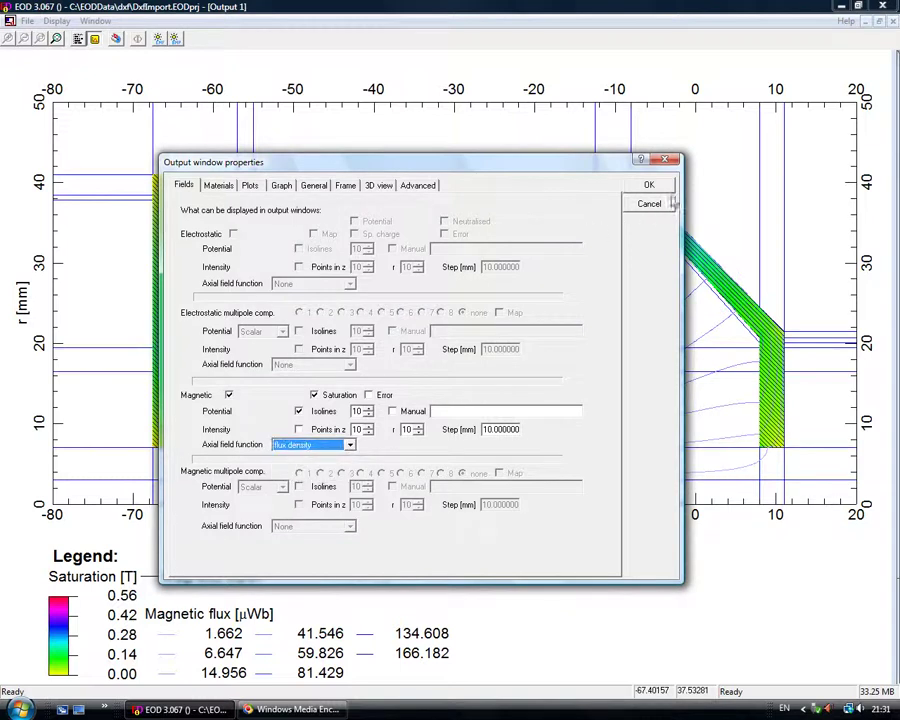
click(668, 187)
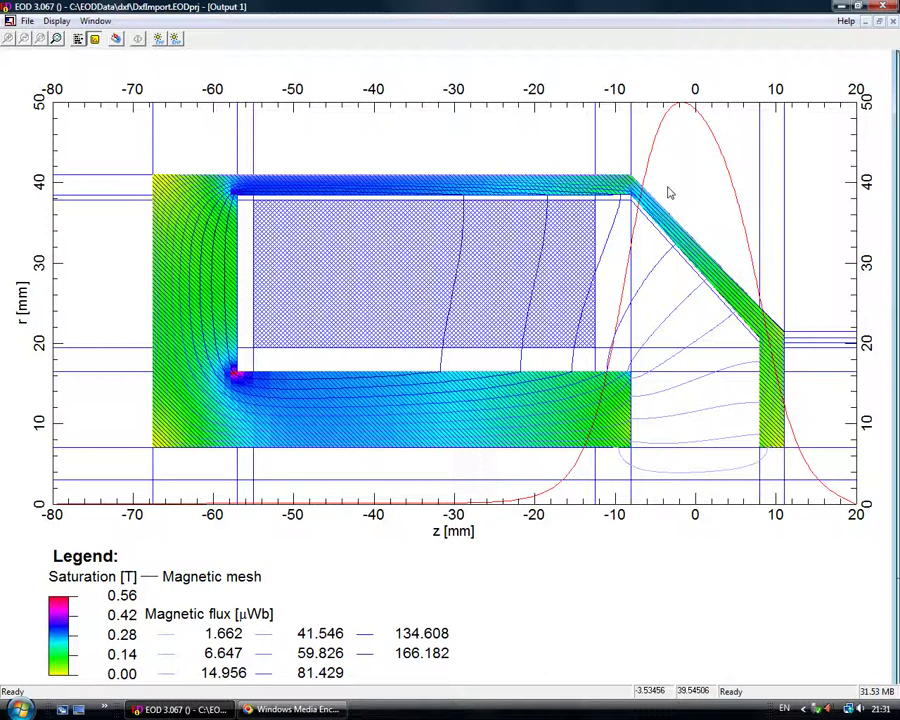
click(879, 20)
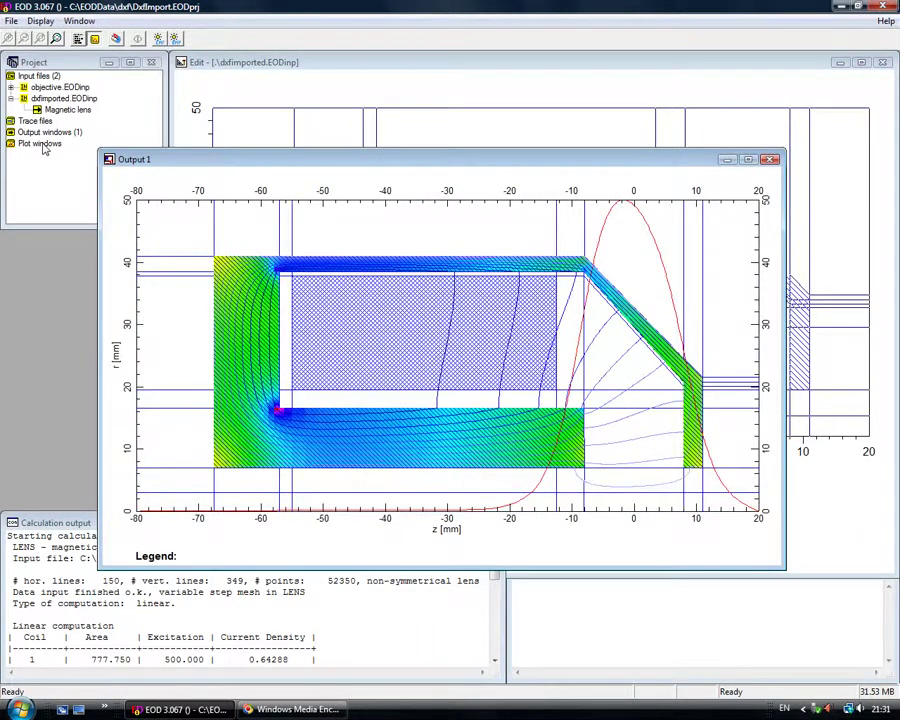
- Open the axial field file dxfimported_ml.EODaxi from the project in a new plot window
click(44, 145)
right_click(44, 146)
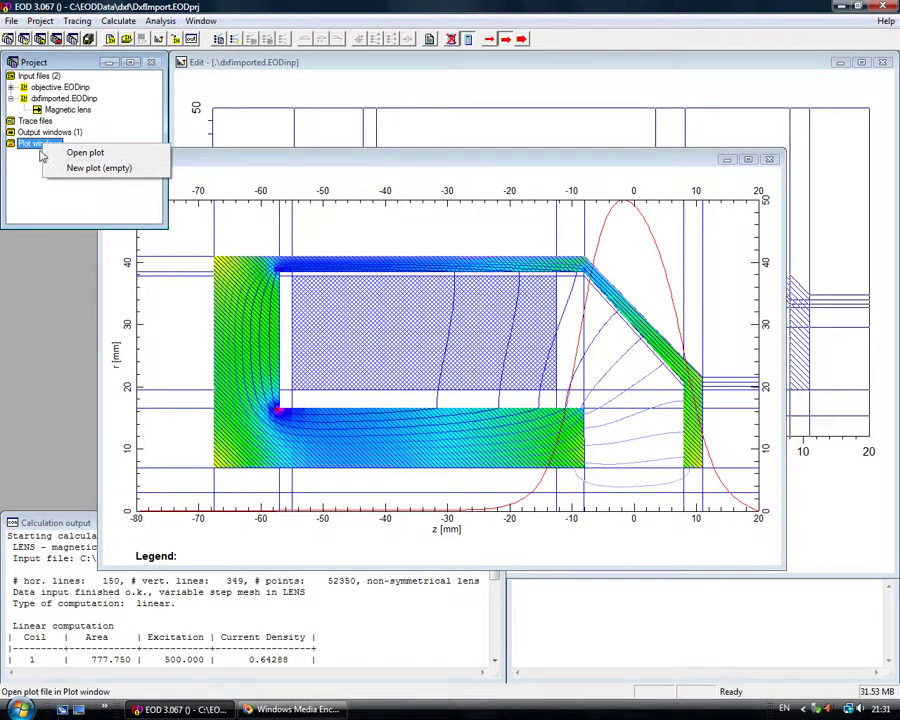
click(78, 152)
double_click(140, 118)
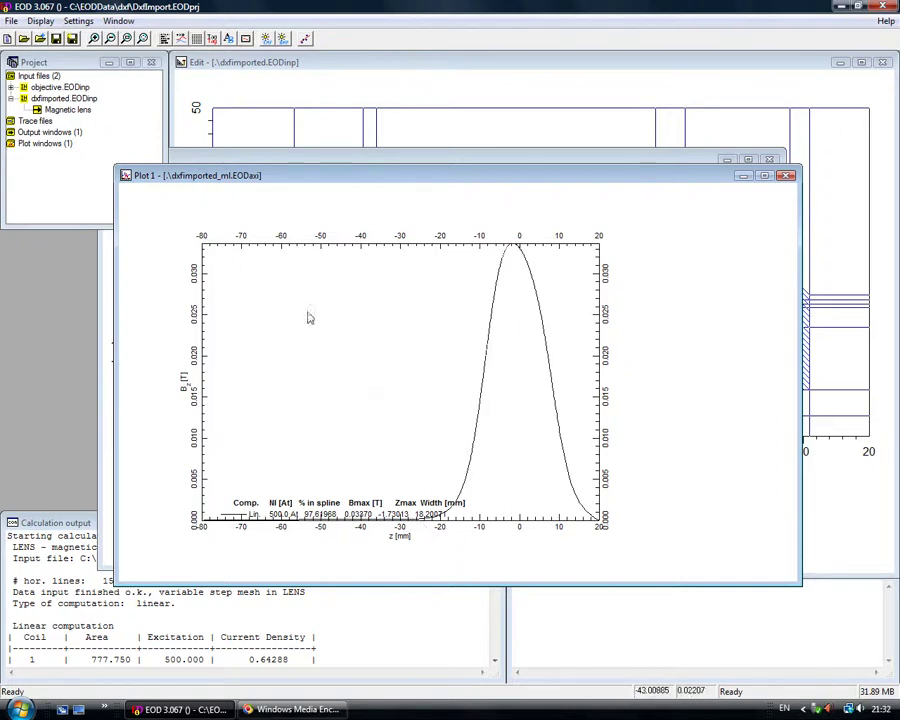
- Bring the dxfimported.EODinp editor back in front of the plot and output windows, and return to the project window
click(123, 138)
click(248, 130)
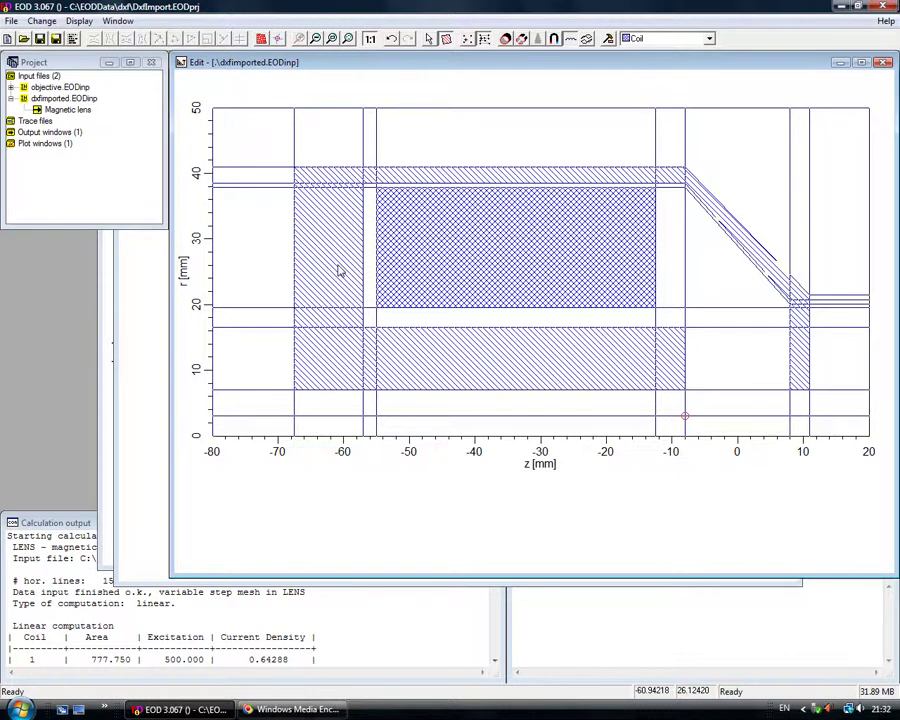
click(117, 187)
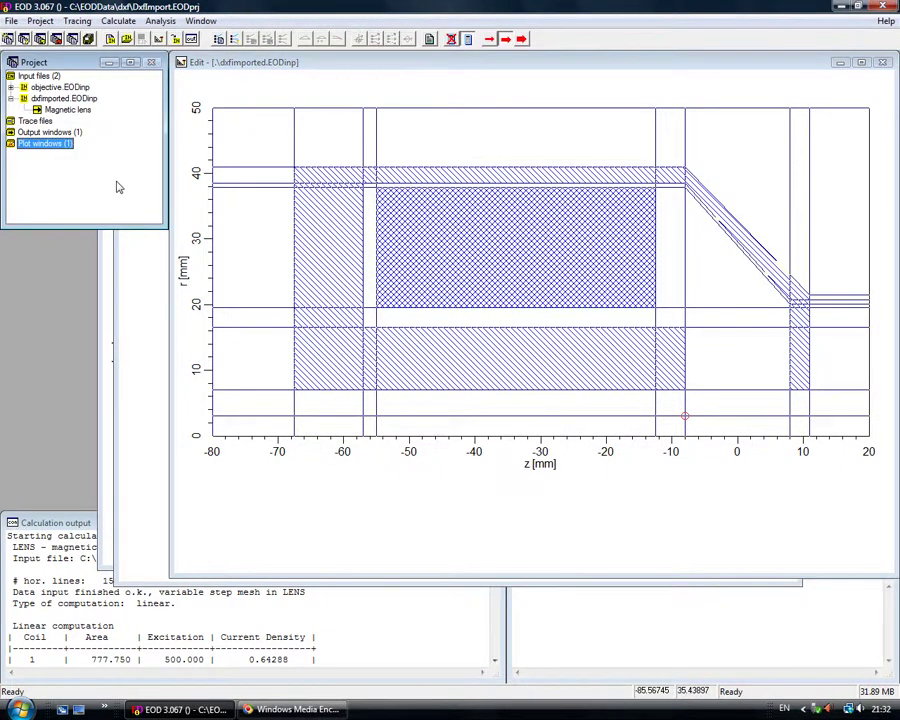